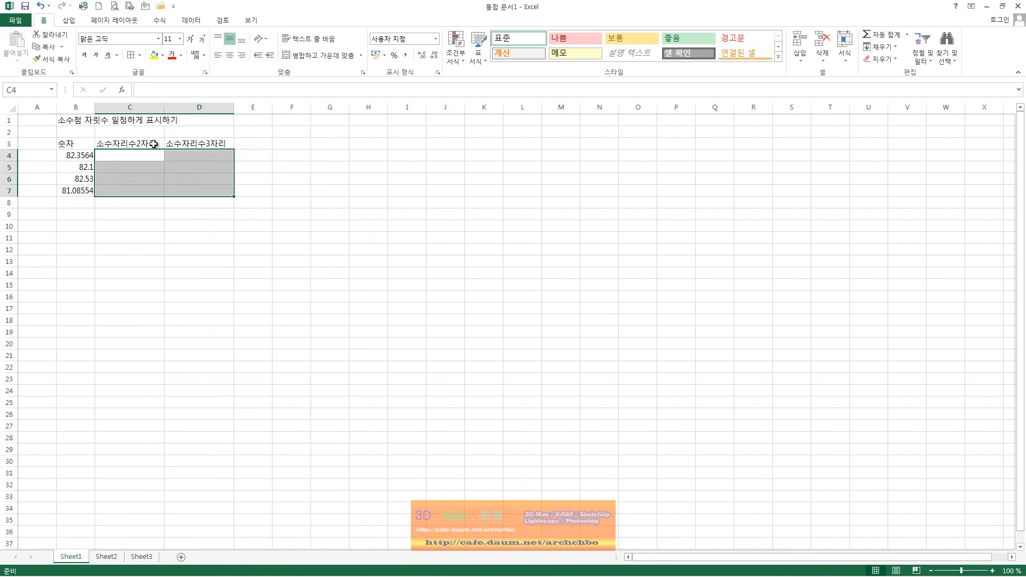
Step: Merge and centre the title across cells B1:D2
{"action": "left_click_drag", "start_coordinate": [74, 119], "coordinate": [192, 128]}
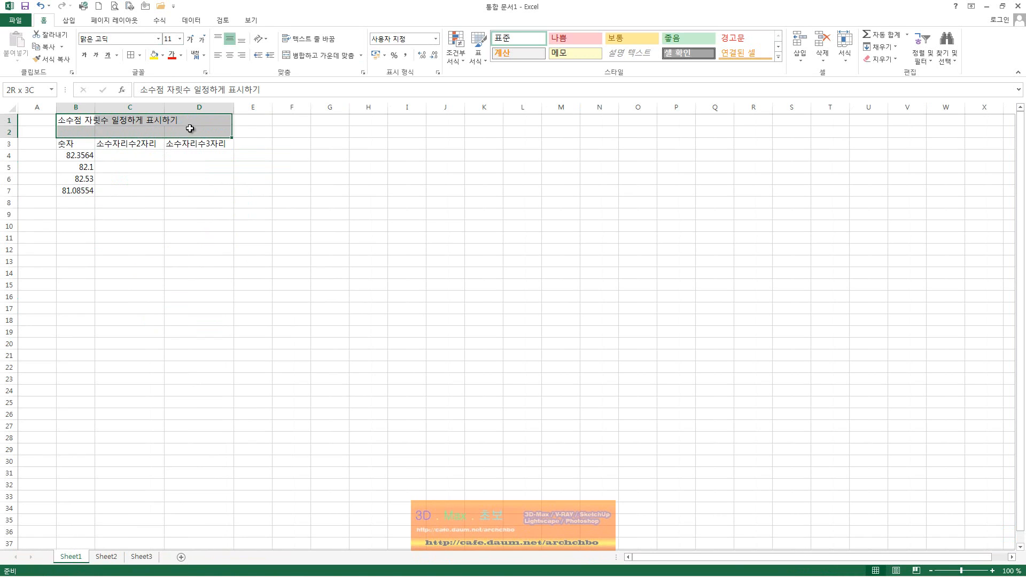
{"action": "left_click", "coordinate": [331, 56]}
{"action": "left_click", "coordinate": [204, 190]}
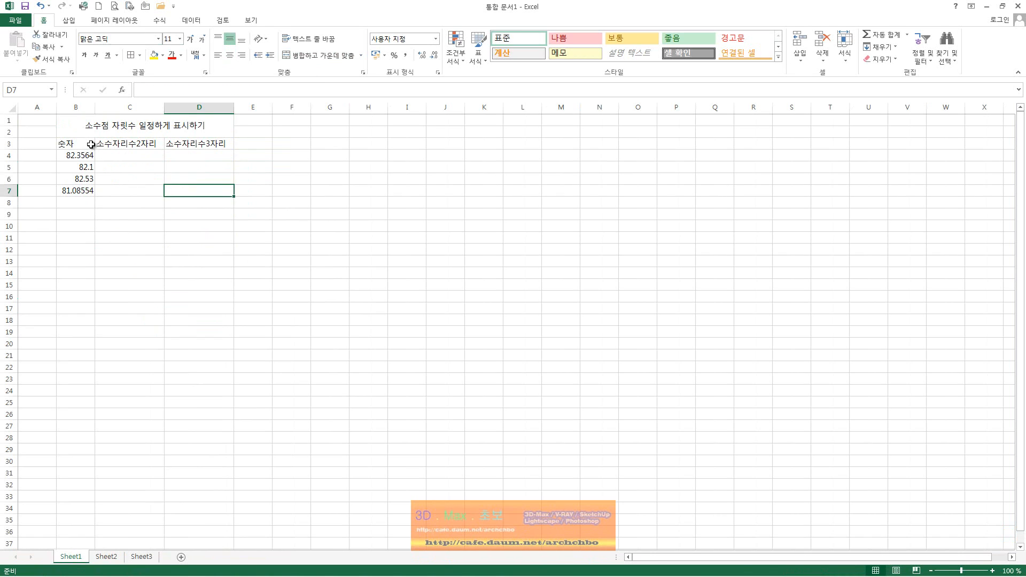
Step: Copy the numbers in B4:B7 into both decimal-place columns, starting at C4 and D4
{"action": "left_click_drag", "start_coordinate": [89, 153], "coordinate": [84, 187]}
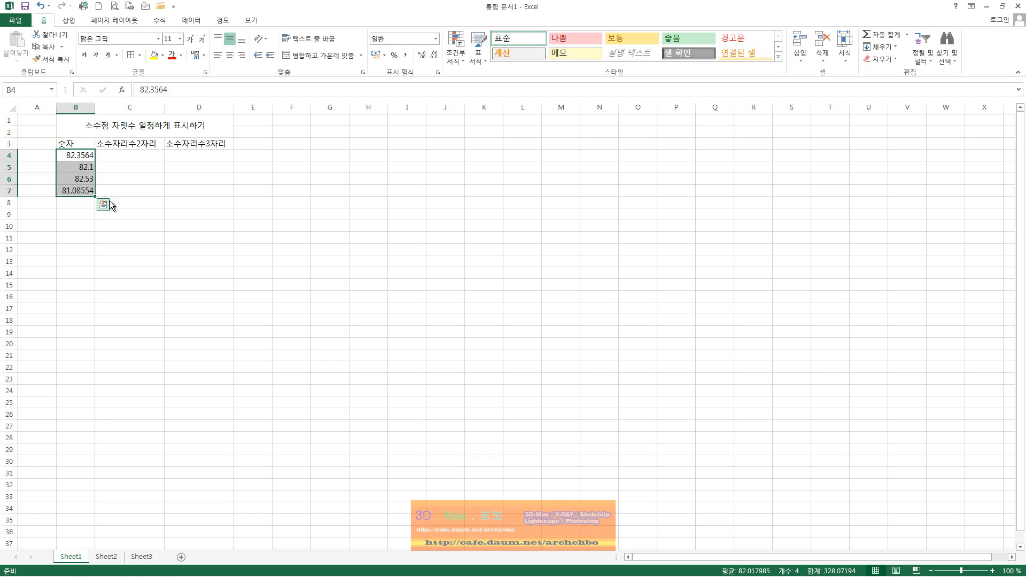
{"action": "key", "text": "ctrl+c"}
{"action": "left_click", "coordinate": [133, 153]}
{"action": "key", "text": "ctrl+v"}
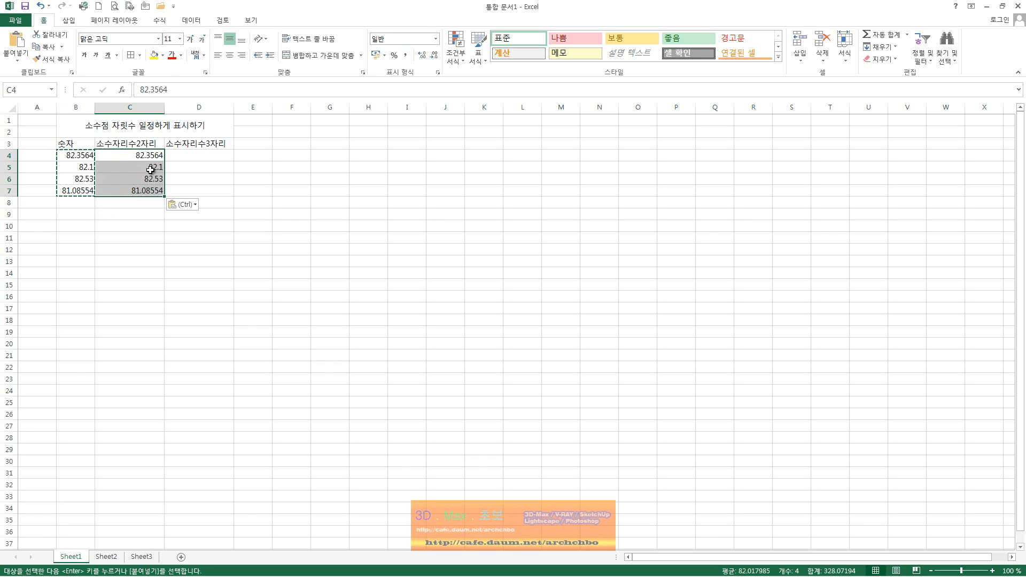
{"action": "left_click", "coordinate": [206, 156]}
{"action": "key", "text": "ctrl+v"}
{"action": "key", "text": "Escape"}
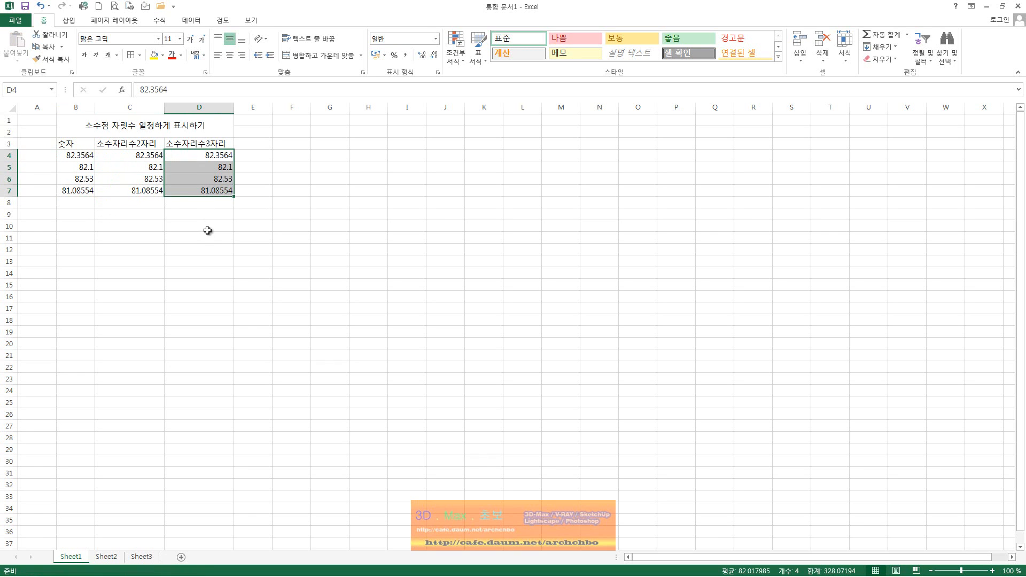
{"action": "left_click", "coordinate": [172, 201]}
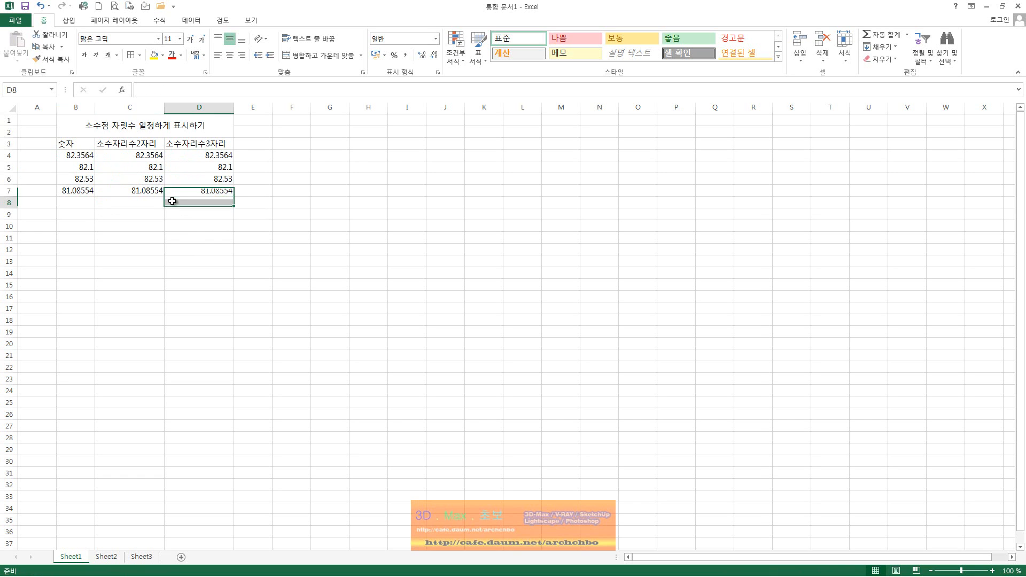
Step: Select C4:C7, launch the screen-drawing toolbar from the desktop, and return to the Excel sheet with the toolbar's pencil active
{"action": "left_click_drag", "start_coordinate": [151, 153], "coordinate": [152, 192]}
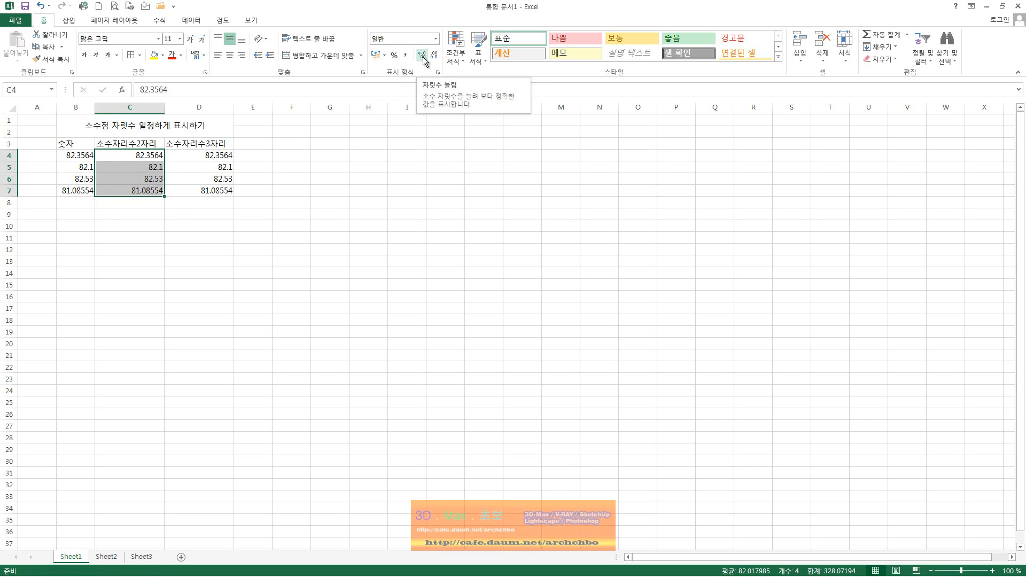
{"action": "left_click", "coordinate": [986, 7]}
{"action": "double_click", "coordinate": [708, 21]}
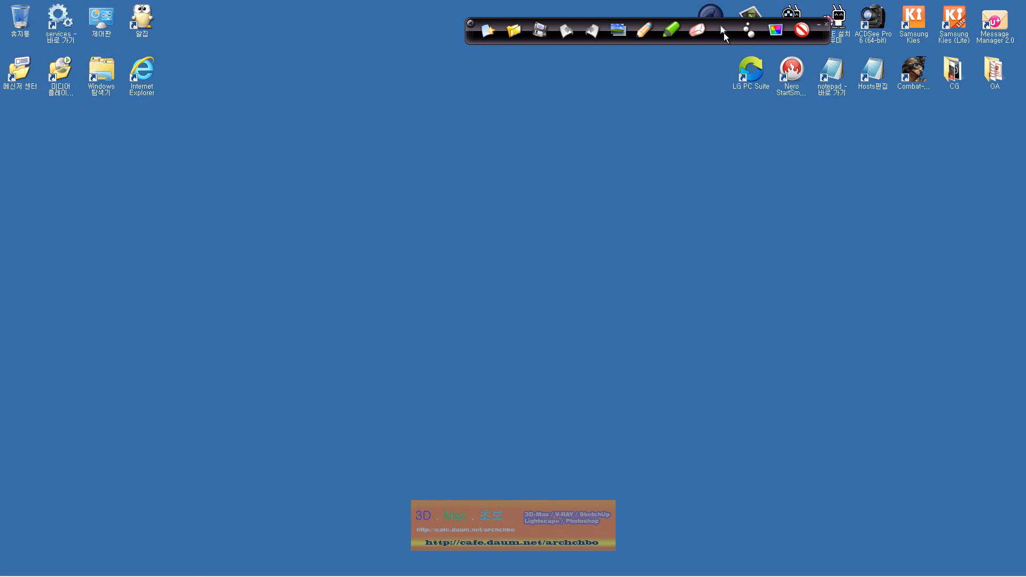
{"action": "left_click", "coordinate": [724, 32]}
{"action": "left_click", "coordinate": [188, 544]}
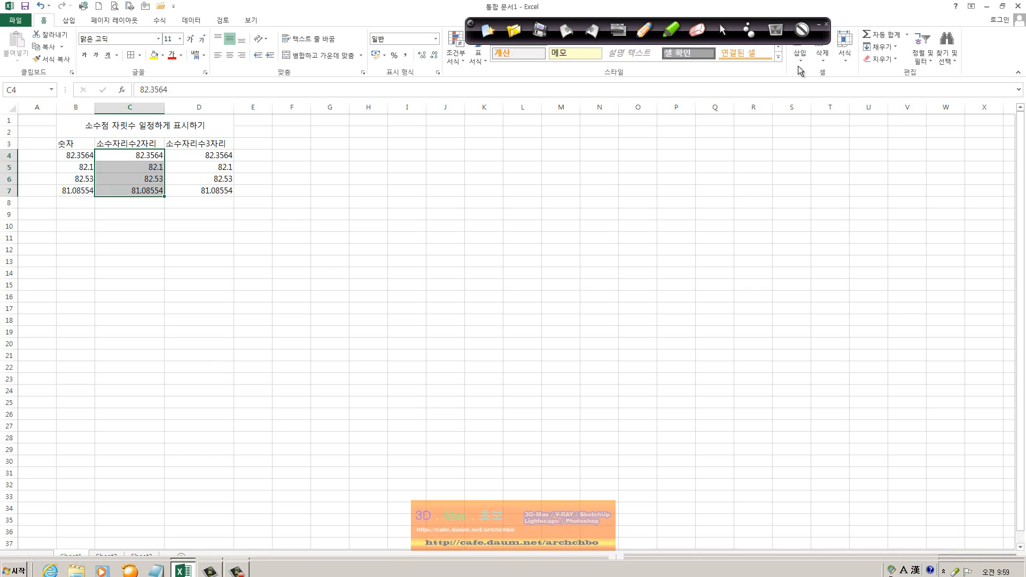
{"action": "left_click", "coordinate": [643, 28]}
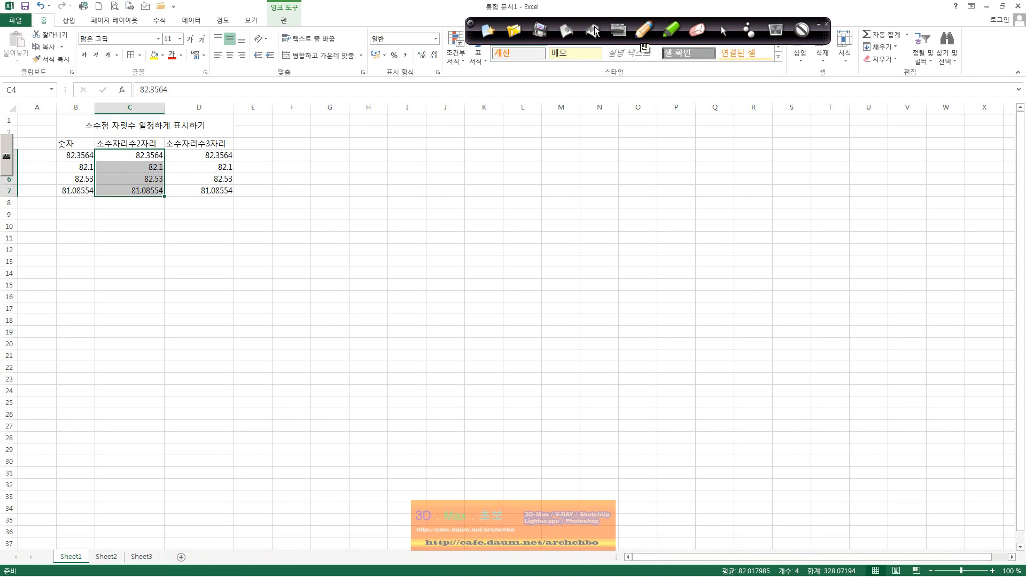
Step: Handwrite the numbers 82.3564, 82.1, 82.53 and 81.08554 beneath each other on the empty area beside the table
{"action": "left_click_drag", "start_coordinate": [425, 149], "coordinate": [408, 155]}
{"action": "left_click_drag", "start_coordinate": [440, 138], "coordinate": [470, 156]}
{"action": "mouse_move", "coordinate": [487, 140]}
{"action": "left_mouse_down"}
{"action": "mouse_move", "coordinate": [484, 152]}
{"action": "mouse_move", "coordinate": [546, 135]}
{"action": "left_mouse_up"}
{"action": "left_click_drag", "start_coordinate": [535, 127], "coordinate": [528, 167]}
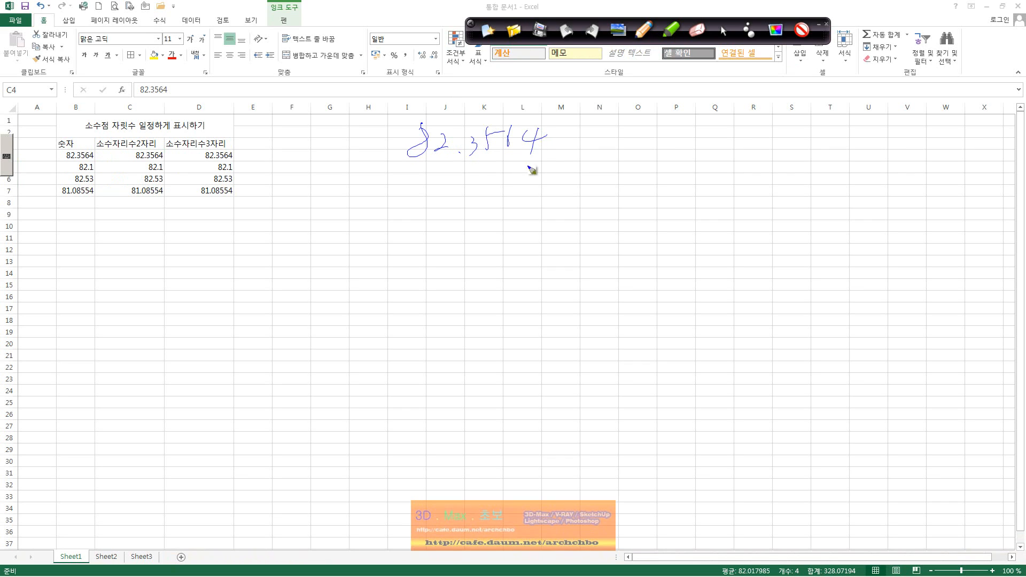
{"action": "mouse_move", "coordinate": [422, 163]}
{"action": "left_mouse_down"}
{"action": "mouse_move", "coordinate": [411, 194]}
{"action": "mouse_move", "coordinate": [424, 166]}
{"action": "left_mouse_up"}
{"action": "left_click_drag", "start_coordinate": [427, 174], "coordinate": [471, 189]}
{"action": "left_click_drag", "start_coordinate": [422, 216], "coordinate": [463, 220]}
{"action": "mouse_move", "coordinate": [477, 200]}
{"action": "left_mouse_down"}
{"action": "mouse_move", "coordinate": [477, 218]}
{"action": "mouse_move", "coordinate": [487, 199]}
{"action": "left_mouse_up"}
{"action": "left_click_drag", "start_coordinate": [490, 199], "coordinate": [490, 215]}
{"action": "left_click", "coordinate": [419, 240]}
{"action": "mouse_move", "coordinate": [420, 247]}
{"action": "left_mouse_down"}
{"action": "mouse_move", "coordinate": [434, 265]}
{"action": "mouse_move", "coordinate": [463, 253]}
{"action": "left_mouse_up"}
{"action": "left_click", "coordinate": [448, 259]}
{"action": "mouse_move", "coordinate": [477, 247]}
{"action": "left_mouse_down"}
{"action": "mouse_move", "coordinate": [484, 240]}
{"action": "mouse_move", "coordinate": [500, 257]}
{"action": "mouse_move", "coordinate": [559, 235]}
{"action": "mouse_move", "coordinate": [539, 269]}
{"action": "left_mouse_up"}
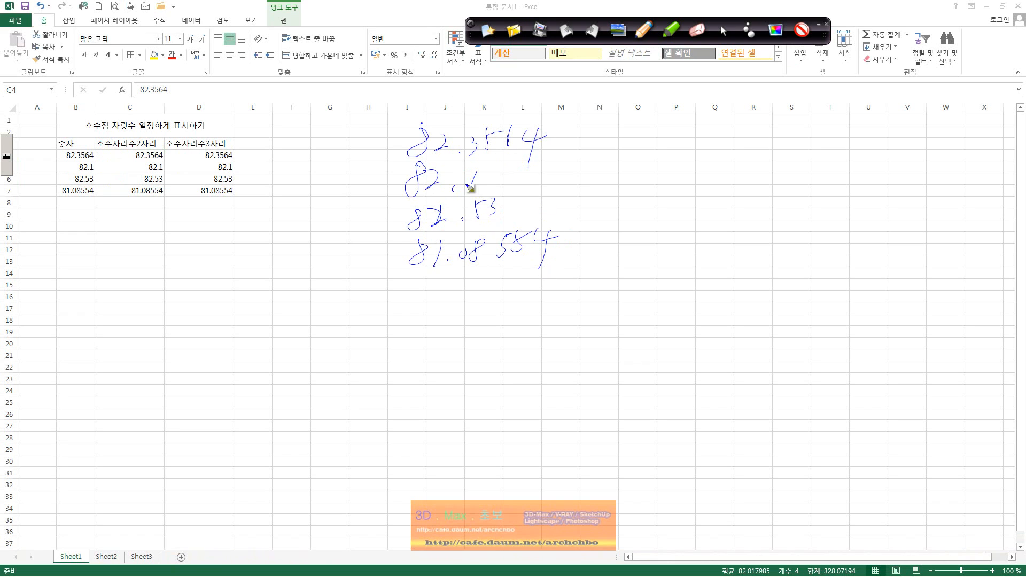
Step: Circle a decimal digit in each handwritten number, underline the last number's final digits, and add a 0 after every number
{"action": "left_click_drag", "start_coordinate": [466, 185], "coordinate": [497, 194]}
{"action": "mouse_move", "coordinate": [504, 153]}
{"action": "left_mouse_down"}
{"action": "mouse_move", "coordinate": [522, 136]}
{"action": "mouse_move", "coordinate": [520, 163]}
{"action": "left_mouse_up"}
{"action": "mouse_move", "coordinate": [520, 258]}
{"action": "left_mouse_down"}
{"action": "mouse_move", "coordinate": [530, 241]}
{"action": "mouse_move", "coordinate": [574, 257]}
{"action": "left_mouse_up"}
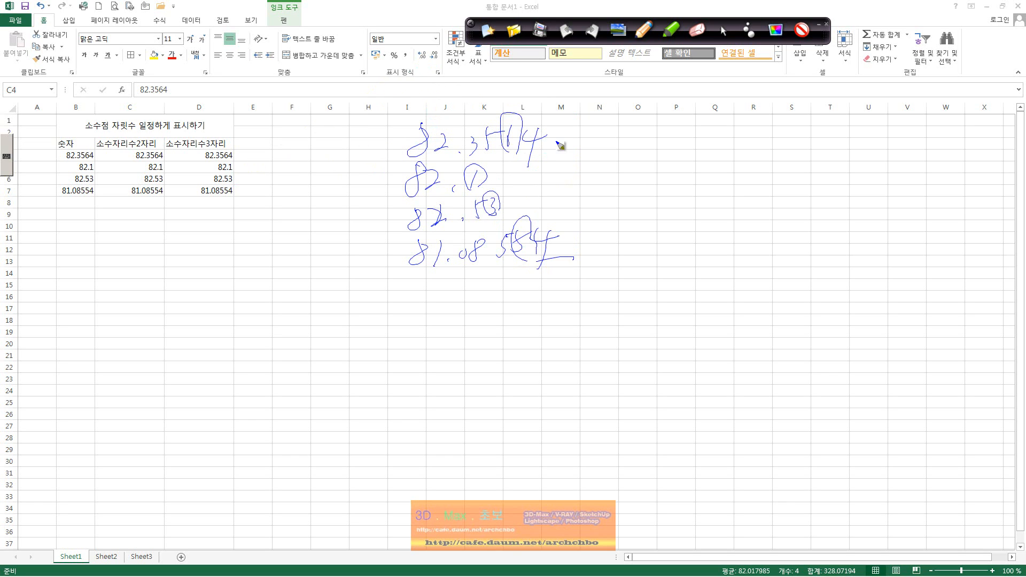
{"action": "mouse_move", "coordinate": [560, 134]}
{"action": "left_mouse_down"}
{"action": "mouse_move", "coordinate": [554, 149]}
{"action": "mouse_move", "coordinate": [560, 136]}
{"action": "left_mouse_up"}
{"action": "left_click_drag", "start_coordinate": [505, 170], "coordinate": [517, 196]}
{"action": "left_click_drag", "start_coordinate": [579, 226], "coordinate": [580, 231]}
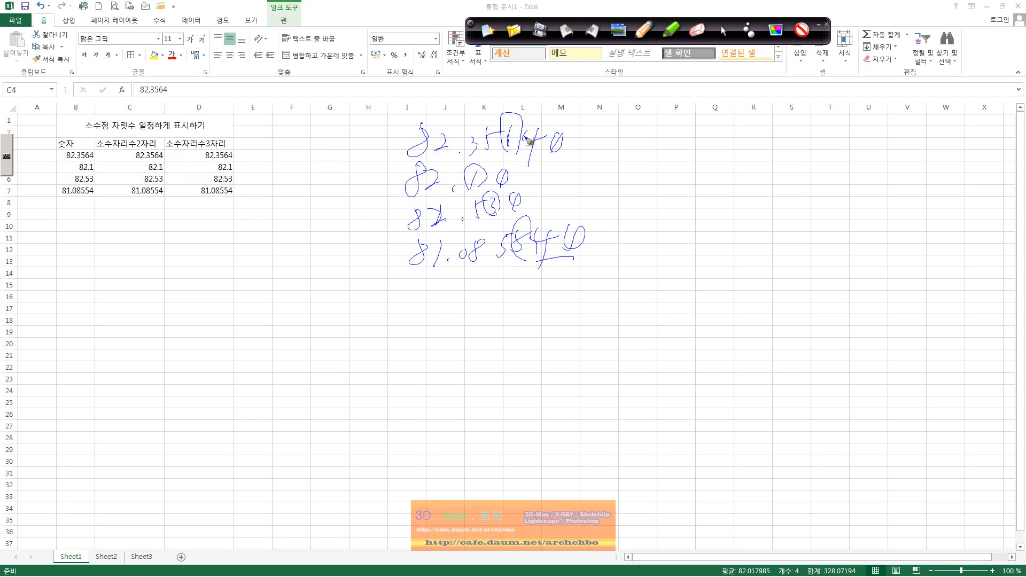
Step: Bracket the handwritten numbers, write a note on decreasing decimals to the range's fewest decimal places, and outline the handwritten 82.1
{"action": "left_click_drag", "start_coordinate": [621, 136], "coordinate": [632, 223]}
{"action": "mouse_move", "coordinate": [674, 130]}
{"action": "left_mouse_down"}
{"action": "mouse_move", "coordinate": [666, 149]}
{"action": "mouse_move", "coordinate": [671, 133]}
{"action": "mouse_move", "coordinate": [680, 152]}
{"action": "mouse_move", "coordinate": [743, 155]}
{"action": "mouse_move", "coordinate": [750, 145]}
{"action": "mouse_move", "coordinate": [755, 158]}
{"action": "mouse_move", "coordinate": [771, 149]}
{"action": "mouse_move", "coordinate": [836, 153]}
{"action": "mouse_move", "coordinate": [860, 139]}
{"action": "mouse_move", "coordinate": [858, 155]}
{"action": "mouse_move", "coordinate": [893, 156]}
{"action": "mouse_move", "coordinate": [920, 134]}
{"action": "mouse_move", "coordinate": [982, 152]}
{"action": "mouse_move", "coordinate": [995, 170]}
{"action": "left_mouse_up"}
{"action": "left_click", "coordinate": [700, 136]}
{"action": "left_click", "coordinate": [699, 151]}
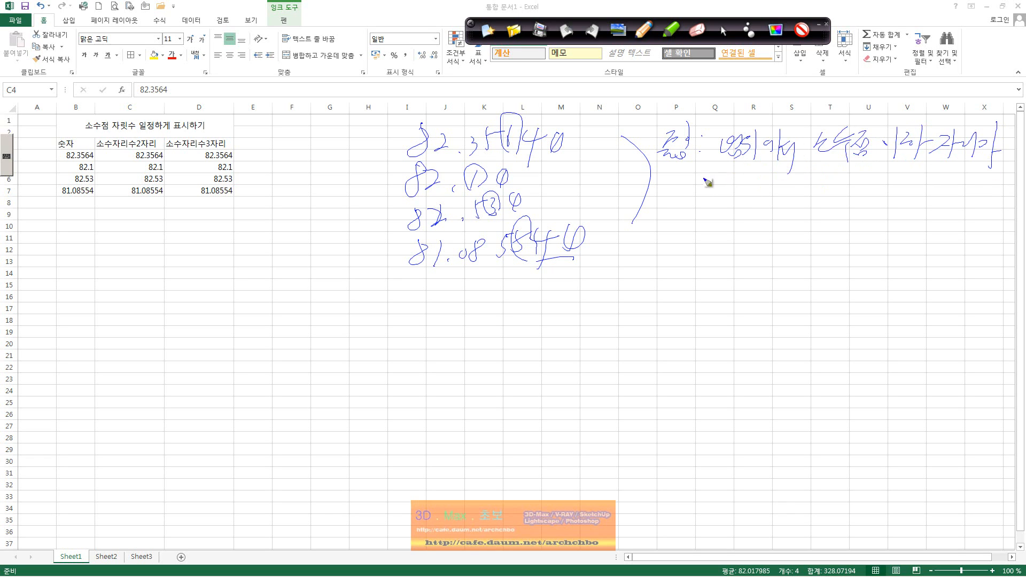
{"action": "mouse_move", "coordinate": [704, 180]}
{"action": "left_mouse_down"}
{"action": "mouse_move", "coordinate": [733, 187]}
{"action": "mouse_move", "coordinate": [777, 177]}
{"action": "mouse_move", "coordinate": [775, 196]}
{"action": "mouse_move", "coordinate": [826, 182]}
{"action": "mouse_move", "coordinate": [834, 195]}
{"action": "mouse_move", "coordinate": [872, 165]}
{"action": "mouse_move", "coordinate": [871, 199]}
{"action": "mouse_move", "coordinate": [899, 188]}
{"action": "mouse_move", "coordinate": [888, 184]}
{"action": "mouse_move", "coordinate": [908, 198]}
{"action": "mouse_move", "coordinate": [949, 180]}
{"action": "left_mouse_up"}
{"action": "left_click_drag", "start_coordinate": [938, 187], "coordinate": [947, 204]}
{"action": "left_click_drag", "start_coordinate": [766, 201], "coordinate": [777, 209]}
{"action": "left_click_drag", "start_coordinate": [782, 199], "coordinate": [787, 208]}
{"action": "left_click_drag", "start_coordinate": [773, 215], "coordinate": [785, 225]}
{"action": "mouse_move", "coordinate": [796, 194]}
{"action": "left_mouse_down"}
{"action": "mouse_move", "coordinate": [815, 235]}
{"action": "mouse_move", "coordinate": [847, 216]}
{"action": "mouse_move", "coordinate": [874, 213]}
{"action": "mouse_move", "coordinate": [878, 224]}
{"action": "left_mouse_up"}
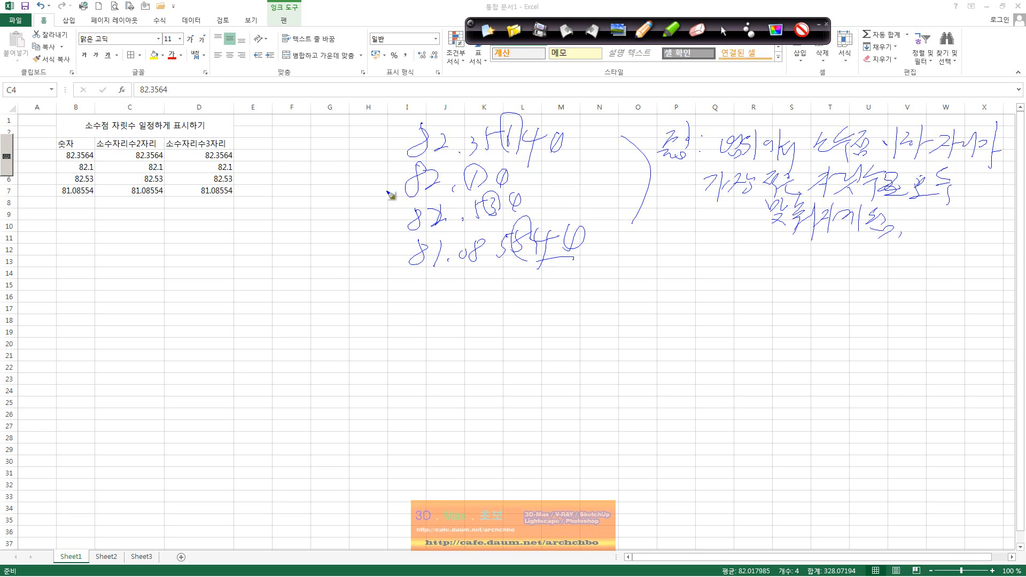
{"action": "mouse_move", "coordinate": [383, 199]}
{"action": "left_mouse_down"}
{"action": "mouse_move", "coordinate": [458, 197]}
{"action": "mouse_move", "coordinate": [532, 161]}
{"action": "mouse_move", "coordinate": [403, 160]}
{"action": "mouse_move", "coordinate": [386, 196]}
{"action": "left_mouse_up"}
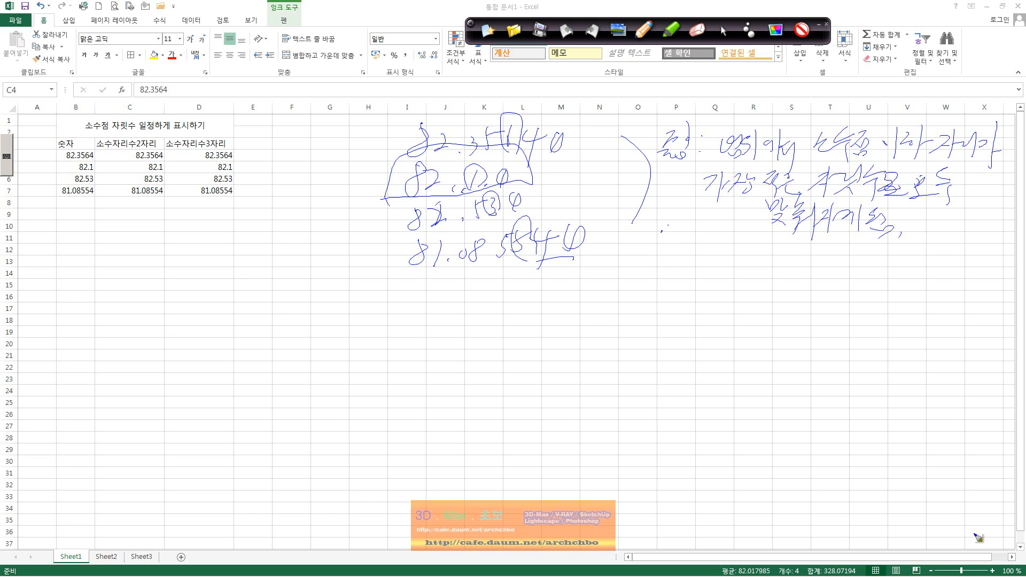
Step: Handwrite a second note below explaining that increasing decimals aligns the selected numbers to the most decimal places in the range
{"action": "key", "text": "Escape"}
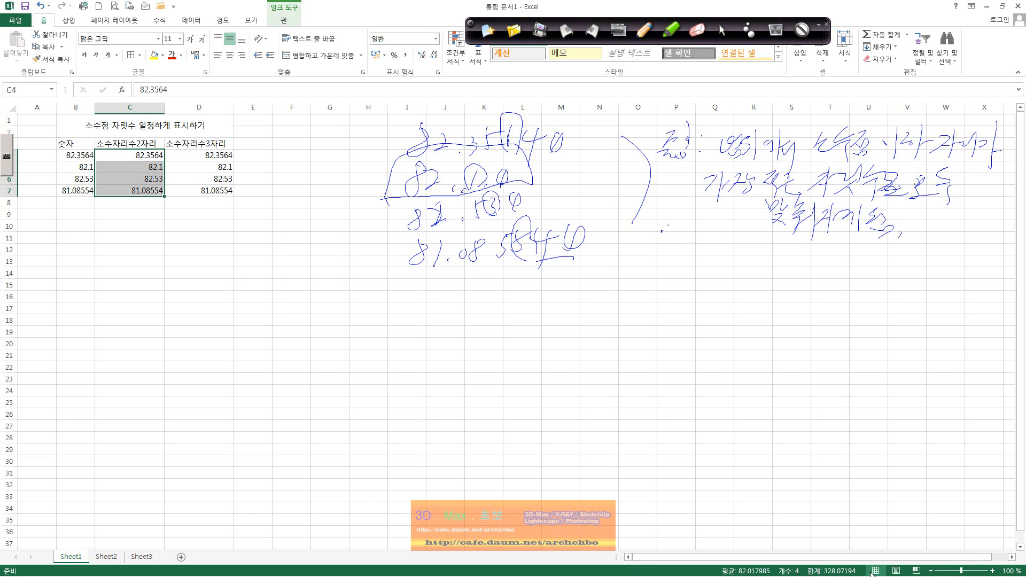
{"action": "left_click", "coordinate": [645, 39]}
{"action": "left_click_drag", "start_coordinate": [663, 233], "coordinate": [673, 261]}
{"action": "left_click_drag", "start_coordinate": [682, 244], "coordinate": [691, 252]}
{"action": "left_click_drag", "start_coordinate": [698, 236], "coordinate": [696, 252]}
{"action": "mouse_move", "coordinate": [683, 259]}
{"action": "left_mouse_down"}
{"action": "mouse_move", "coordinate": [730, 270]}
{"action": "mouse_move", "coordinate": [748, 251]}
{"action": "mouse_move", "coordinate": [747, 267]}
{"action": "mouse_move", "coordinate": [780, 256]}
{"action": "mouse_move", "coordinate": [793, 268]}
{"action": "mouse_move", "coordinate": [802, 255]}
{"action": "mouse_move", "coordinate": [800, 270]}
{"action": "mouse_move", "coordinate": [826, 254]}
{"action": "mouse_move", "coordinate": [830, 271]}
{"action": "mouse_move", "coordinate": [860, 261]}
{"action": "mouse_move", "coordinate": [884, 267]}
{"action": "mouse_move", "coordinate": [907, 253]}
{"action": "mouse_move", "coordinate": [906, 275]}
{"action": "mouse_move", "coordinate": [965, 258]}
{"action": "mouse_move", "coordinate": [958, 279]}
{"action": "left_mouse_up"}
{"action": "left_click", "coordinate": [706, 240]}
{"action": "left_click", "coordinate": [707, 255]}
{"action": "left_click", "coordinate": [975, 272]}
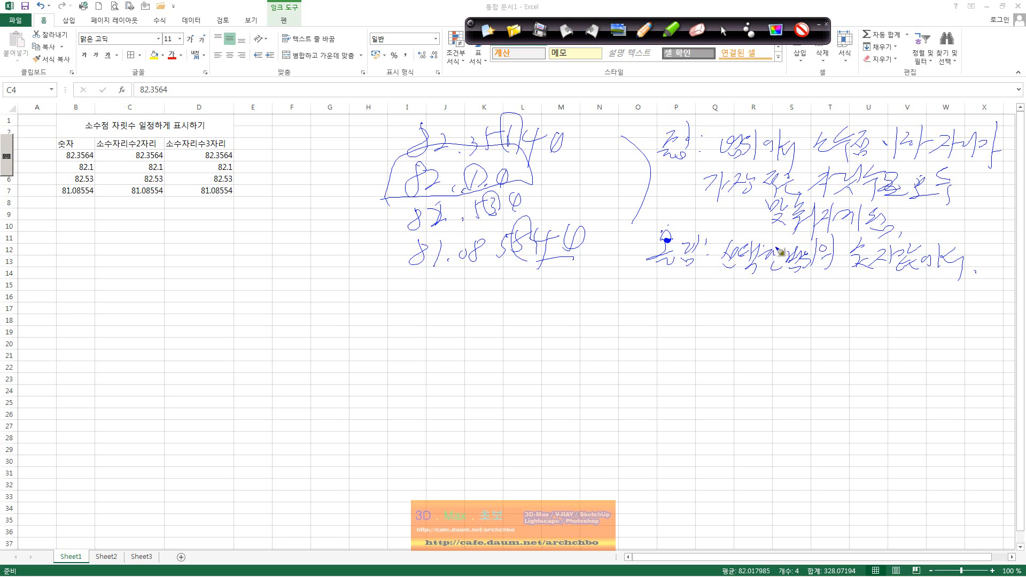
{"action": "mouse_move", "coordinate": [694, 287]}
{"action": "left_mouse_down"}
{"action": "mouse_move", "coordinate": [708, 282]}
{"action": "mouse_move", "coordinate": [701, 312]}
{"action": "mouse_move", "coordinate": [719, 300]}
{"action": "mouse_move", "coordinate": [710, 299]}
{"action": "mouse_move", "coordinate": [732, 335]}
{"action": "mouse_move", "coordinate": [784, 321]}
{"action": "mouse_move", "coordinate": [843, 321]}
{"action": "mouse_move", "coordinate": [861, 334]}
{"action": "mouse_move", "coordinate": [901, 320]}
{"action": "mouse_move", "coordinate": [954, 323]}
{"action": "mouse_move", "coordinate": [919, 331]}
{"action": "left_mouse_up"}
{"action": "mouse_move", "coordinate": [706, 353]}
{"action": "left_mouse_down"}
{"action": "mouse_move", "coordinate": [716, 369]}
{"action": "mouse_move", "coordinate": [818, 343]}
{"action": "mouse_move", "coordinate": [844, 364]}
{"action": "mouse_move", "coordinate": [961, 359]}
{"action": "left_mouse_up"}
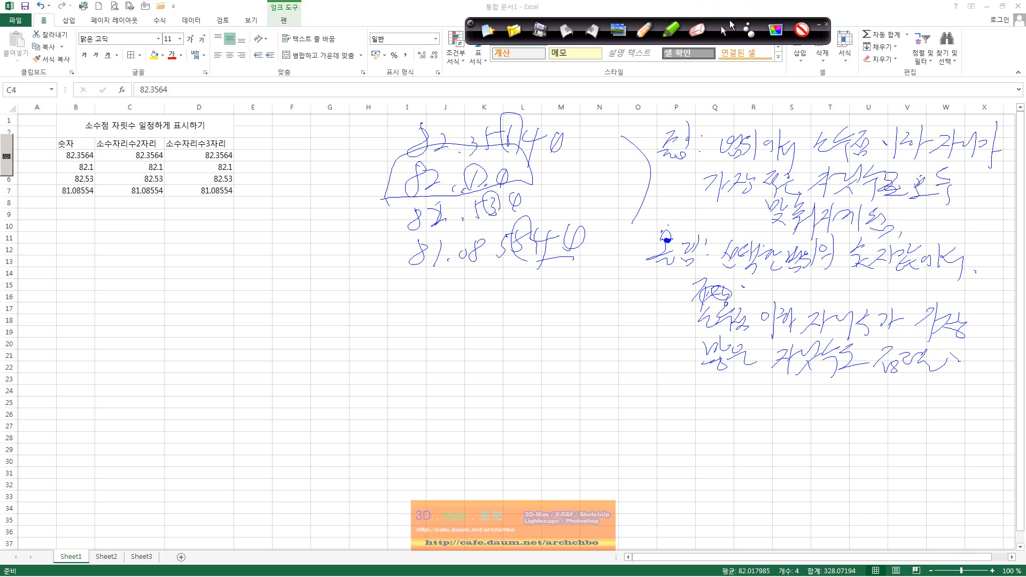
Step: Leave drawing mode and increase the displayed decimals of C4:C7 to seven places
{"action": "left_click", "coordinate": [719, 31]}
{"action": "mouse_move", "coordinate": [156, 156]}
{"action": "left_mouse_down"}
{"action": "mouse_move", "coordinate": [143, 207]}
{"action": "mouse_move", "coordinate": [151, 193]}
{"action": "left_mouse_up"}
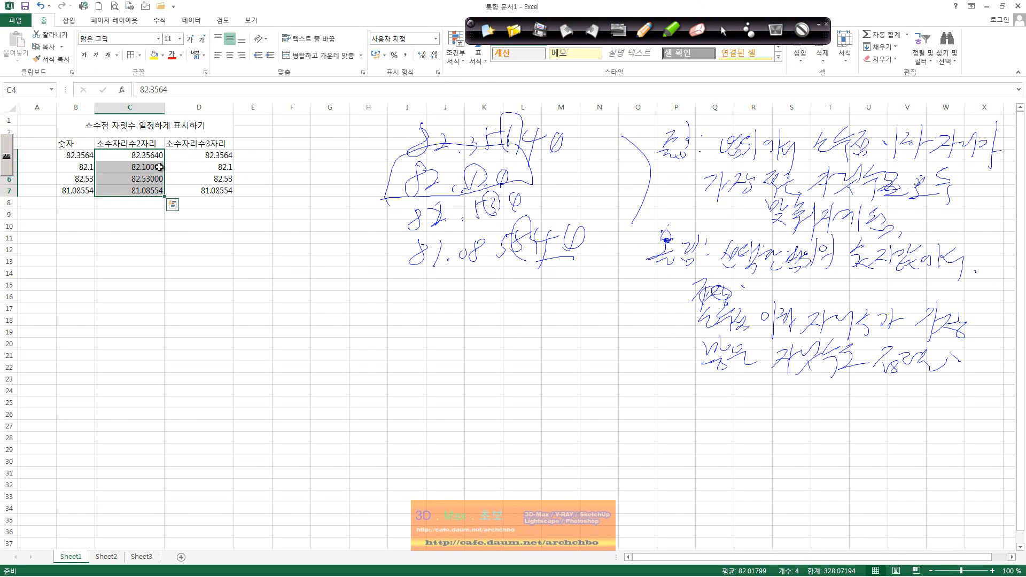
{"action": "left_click_drag", "start_coordinate": [216, 158], "coordinate": [216, 180]}
{"action": "left_click_drag", "start_coordinate": [156, 157], "coordinate": [154, 191]}
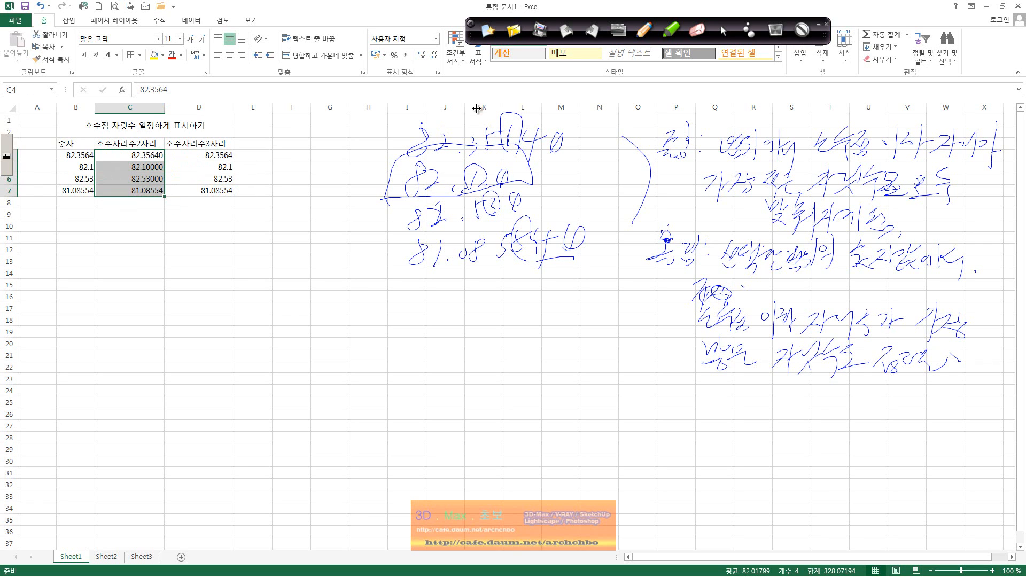
{"action": "left_click", "coordinate": [421, 56]}
{"action": "left_click", "coordinate": [422, 56]}
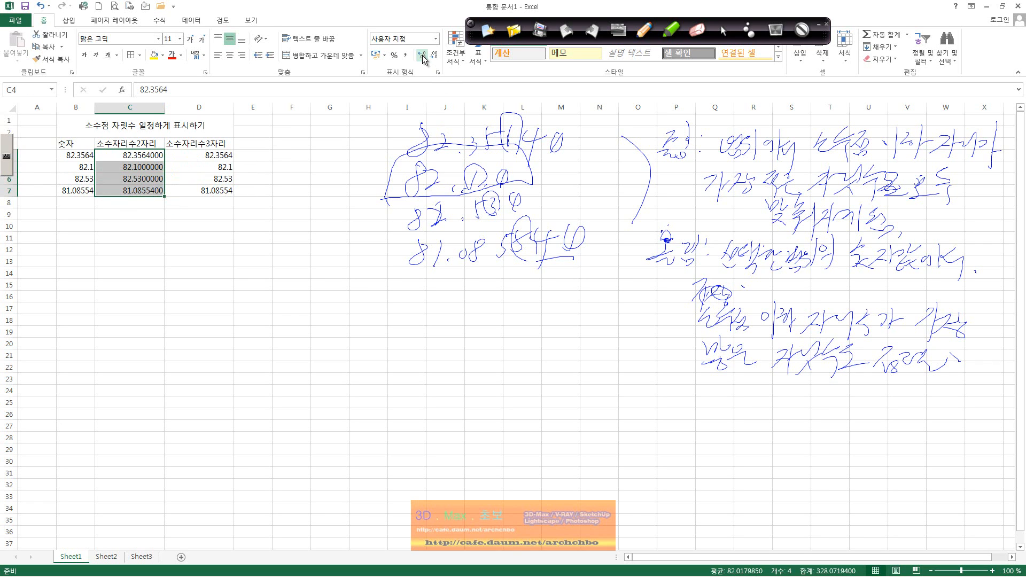
Step: Adjust the displayed decimals of D4:D7 from three to four places, and reduce them to two
{"action": "left_click_drag", "start_coordinate": [220, 155], "coordinate": [219, 193]}
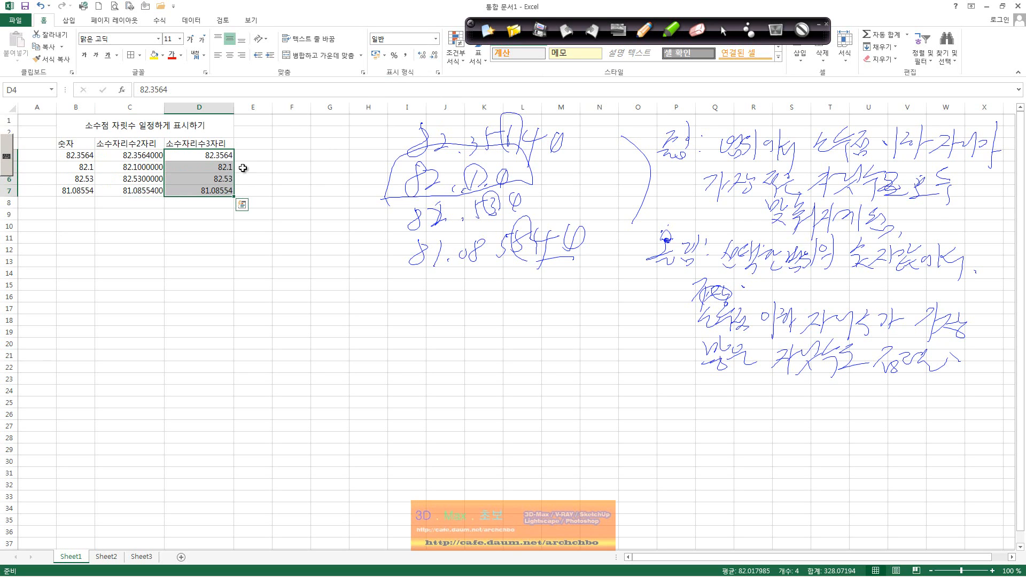
{"action": "left_click", "coordinate": [434, 59]}
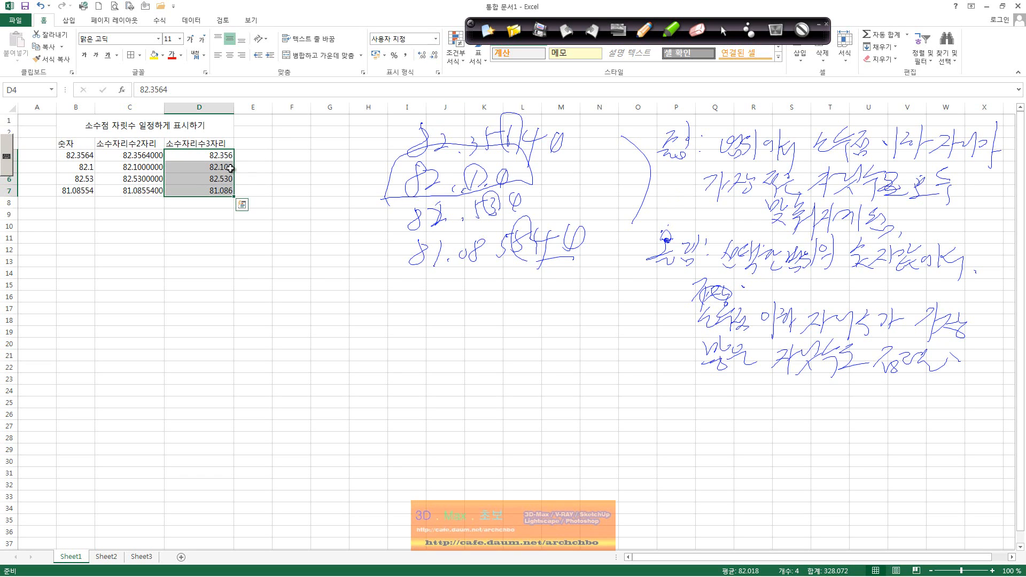
{"action": "left_click", "coordinate": [419, 58]}
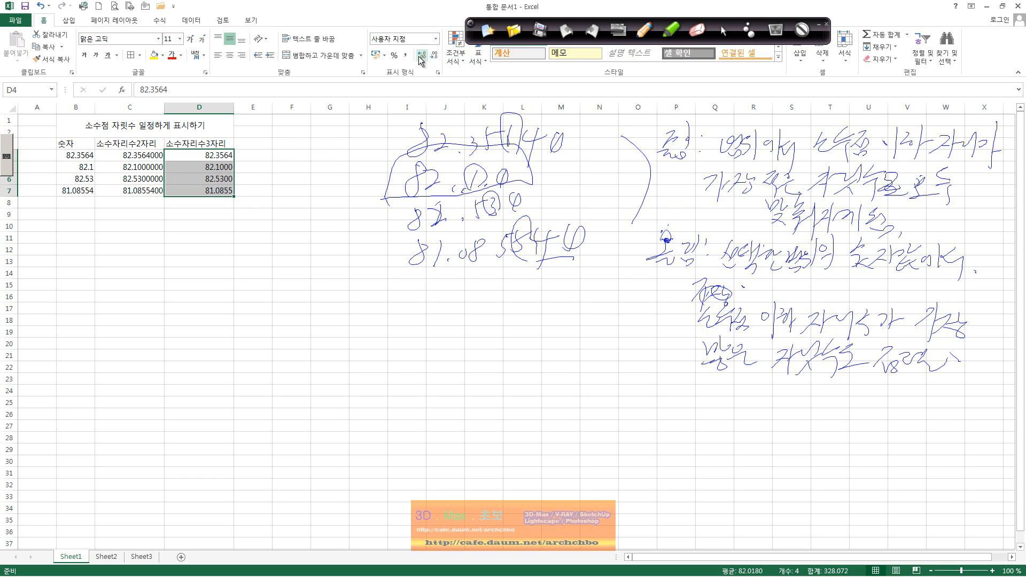
{"action": "left_click", "coordinate": [434, 55]}
{"action": "left_click", "coordinate": [434, 56]}
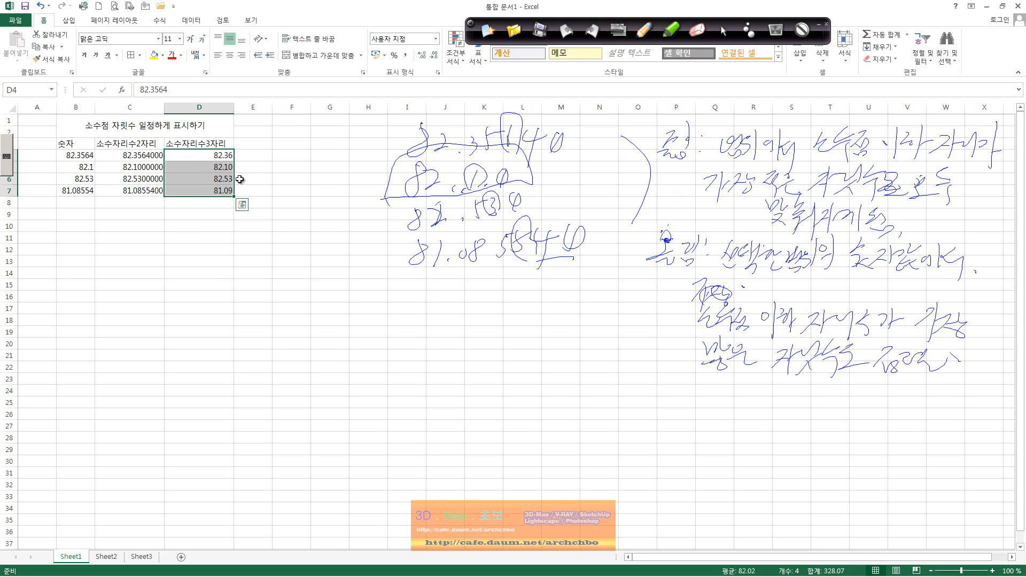
Step: Increase the displayed decimals of D4:D7 to five places
{"action": "left_click", "coordinate": [421, 56]}
{"action": "left_click", "coordinate": [421, 56]}
{"action": "left_click", "coordinate": [420, 58]}
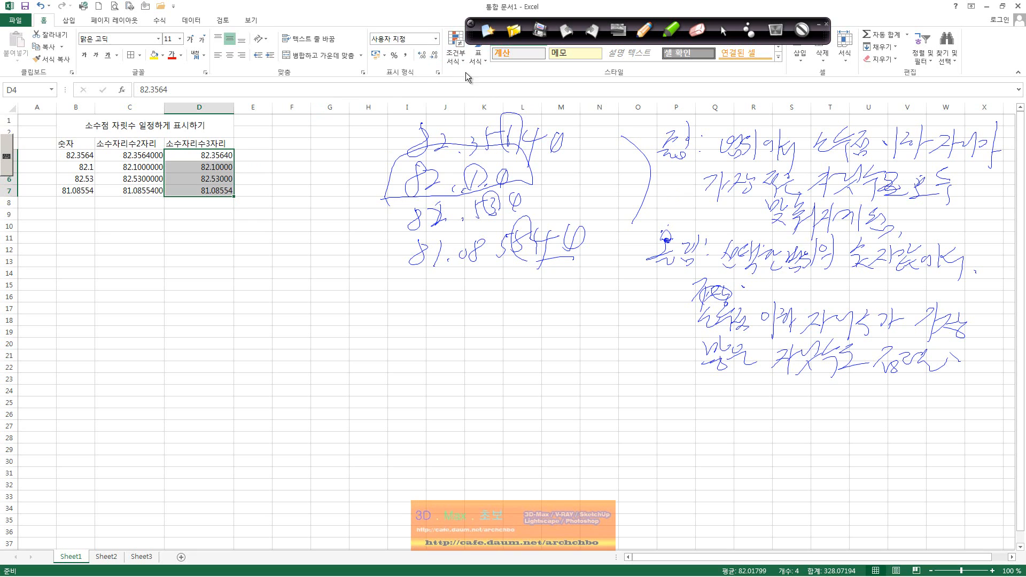
Step: Reduce the displayed decimals of D4:D7 to one place
{"action": "left_click", "coordinate": [434, 58]}
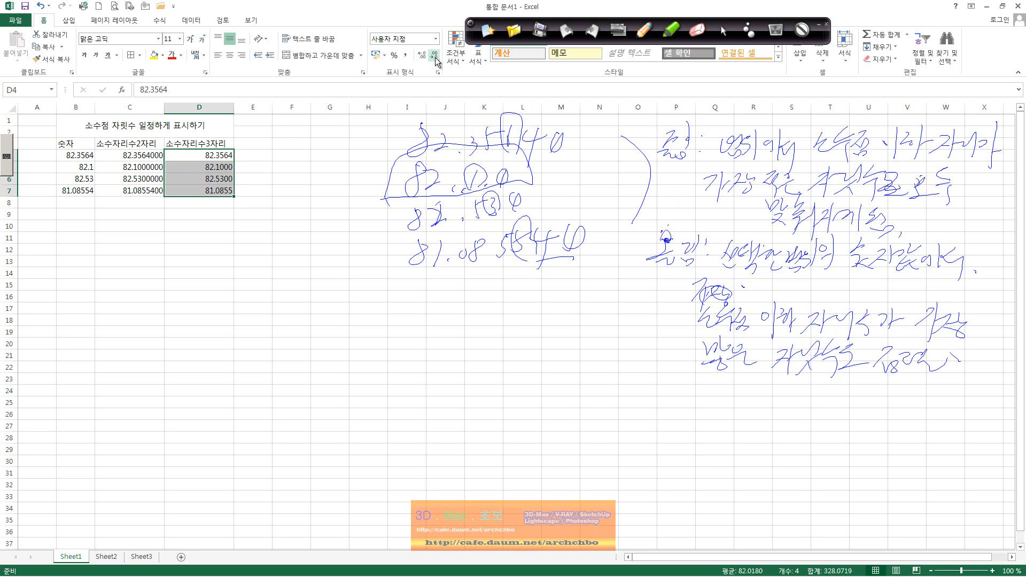
{"action": "left_click", "coordinate": [434, 58]}
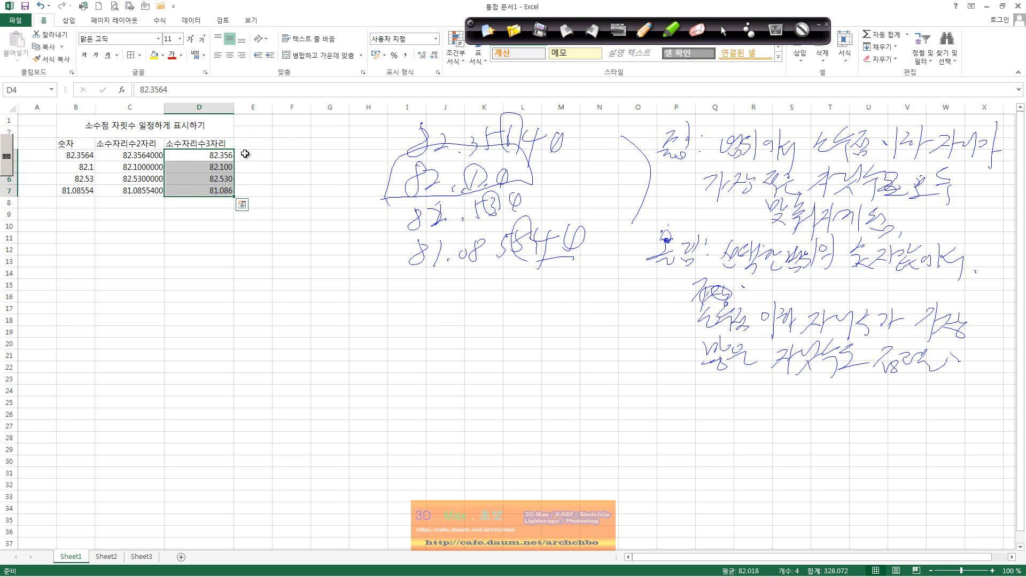
{"action": "left_click", "coordinate": [435, 57]}
{"action": "left_click", "coordinate": [435, 58]}
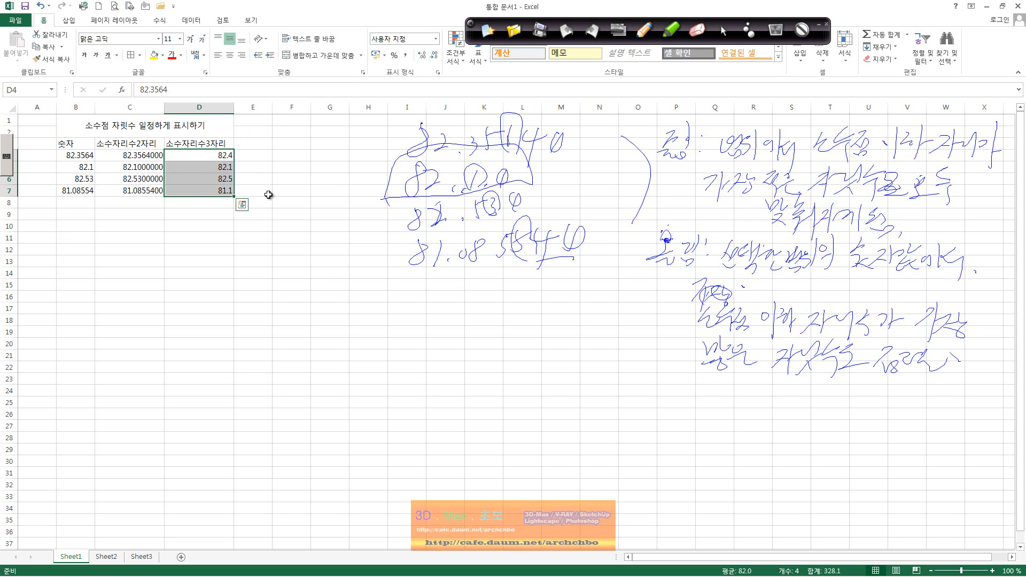
Step: Copy the original numbers in B4:B7 to B9:B12 below the table
{"action": "left_click_drag", "start_coordinate": [80, 156], "coordinate": [79, 190]}
{"action": "key", "text": "ctrl+c"}
{"action": "left_click", "coordinate": [80, 215]}
{"action": "key", "text": "ctrl+v"}
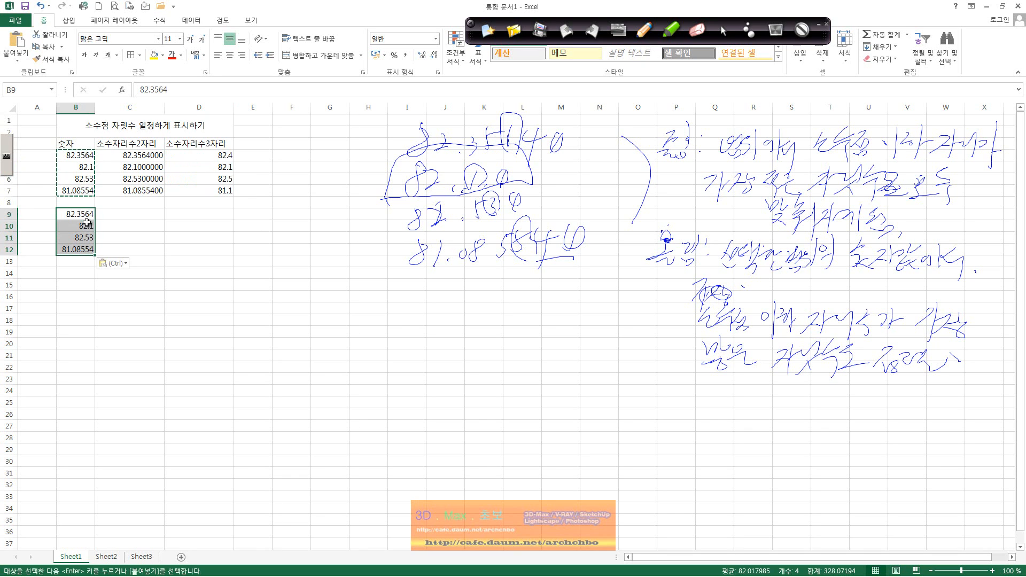
{"action": "key", "text": "Escape"}
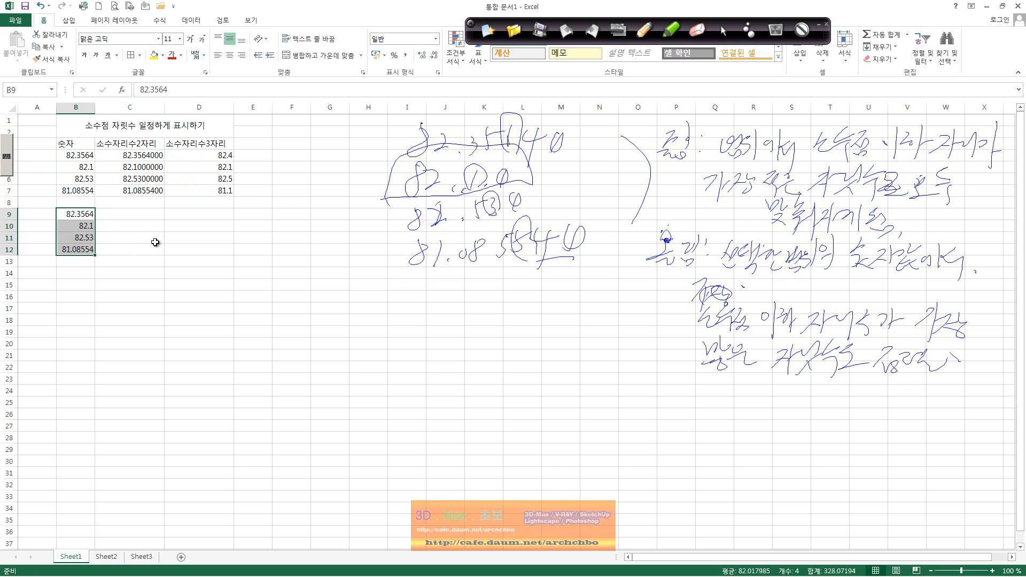
Step: Open the cell formatting settings for the copied numbers in B9:B12 and choose the custom (사용자 지정) number category
{"action": "left_click", "coordinate": [142, 164]}
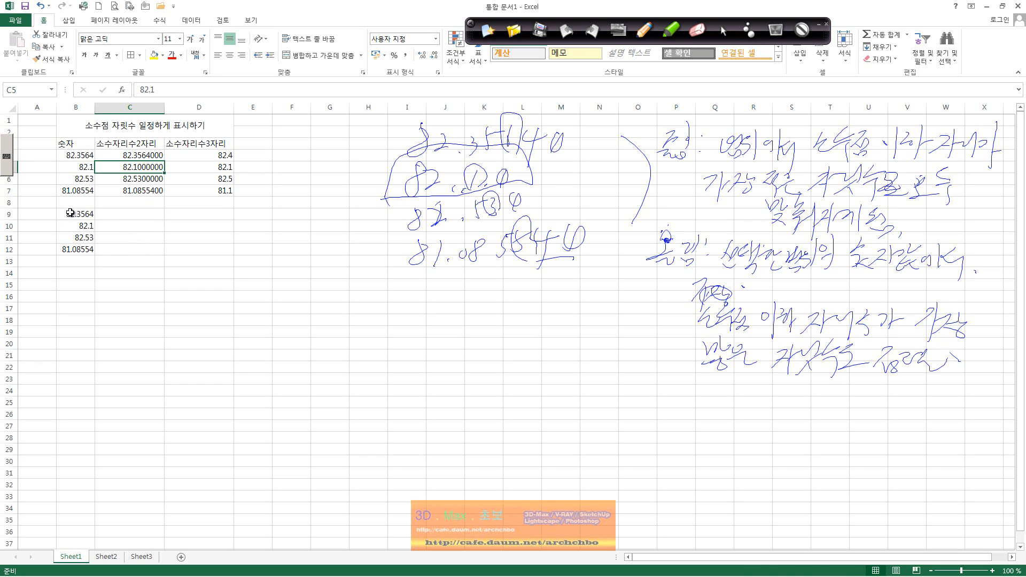
{"action": "left_click_drag", "start_coordinate": [70, 212], "coordinate": [78, 249]}
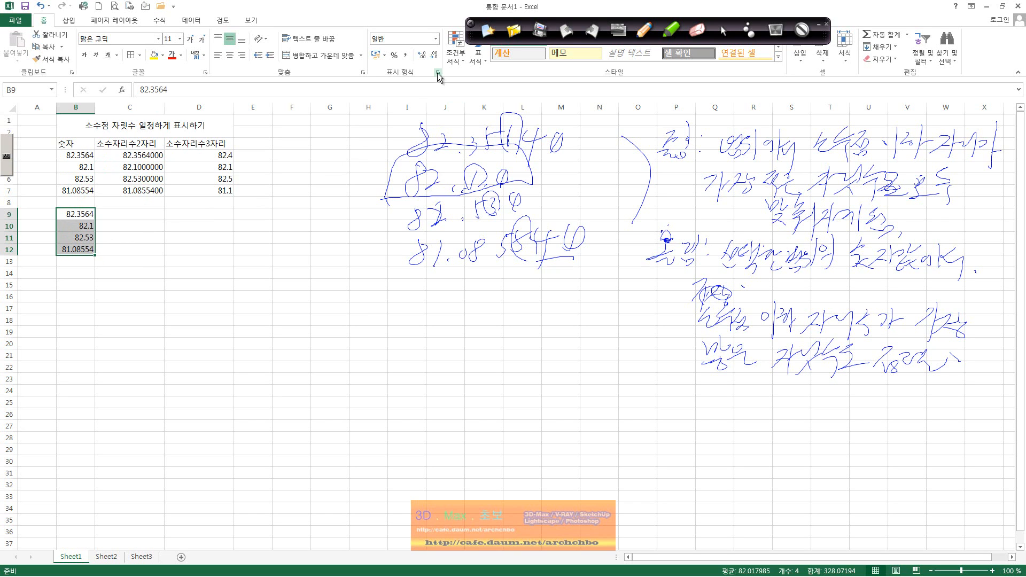
{"action": "left_click", "coordinate": [438, 73]}
{"action": "left_click_drag", "start_coordinate": [396, 183], "coordinate": [188, 264]}
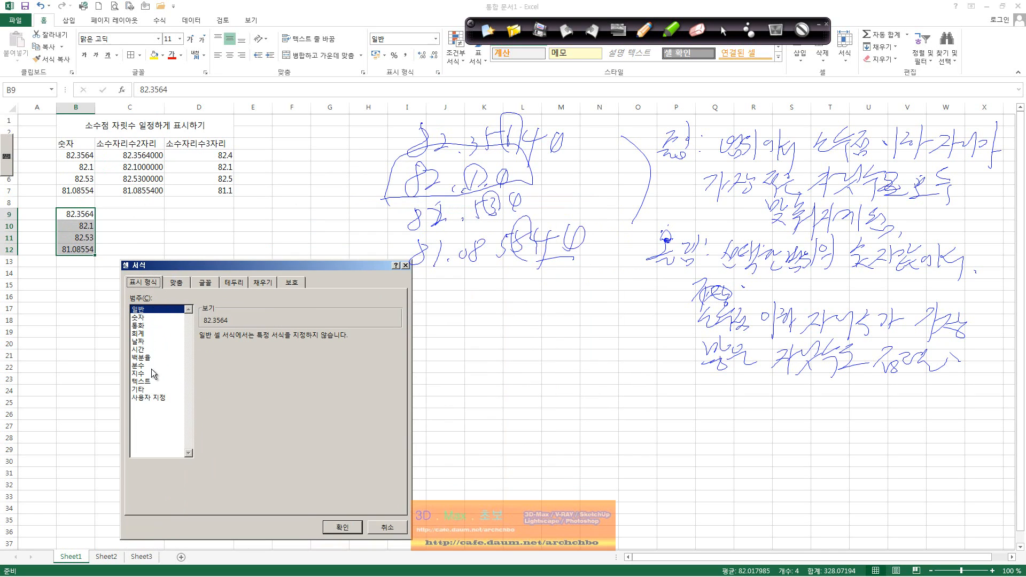
{"action": "left_click", "coordinate": [149, 397]}
{"action": "left_click", "coordinate": [231, 347]}
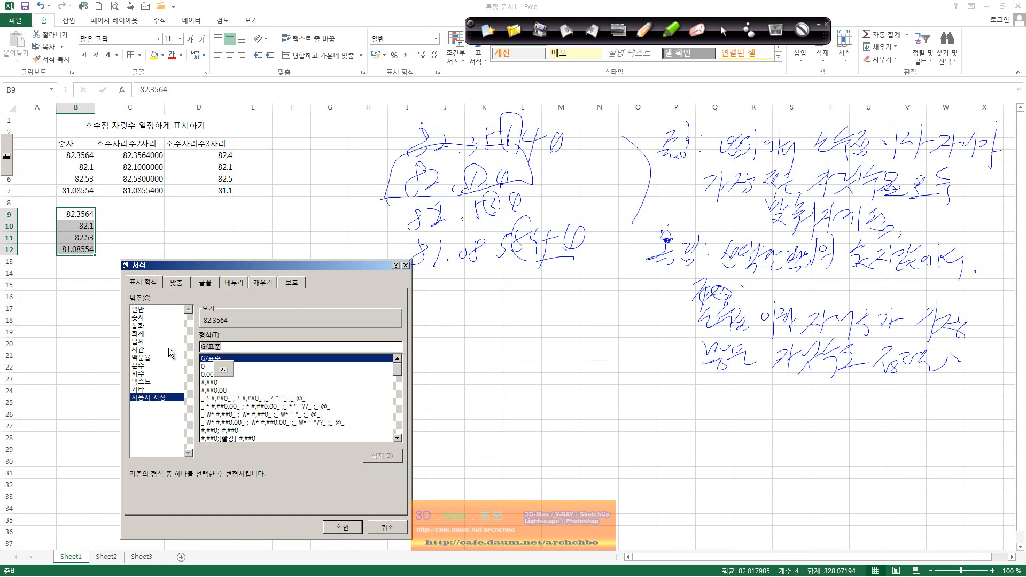
Step: Handwrite the format codes "0.00 or 0.0?" on the screen beside the cell format dialog with the pen
{"action": "left_click", "coordinate": [645, 32]}
{"action": "mouse_move", "coordinate": [443, 303]}
{"action": "left_mouse_down"}
{"action": "mouse_move", "coordinate": [484, 304]}
{"action": "mouse_move", "coordinate": [469, 338]}
{"action": "mouse_move", "coordinate": [489, 324]}
{"action": "left_mouse_up"}
{"action": "left_click", "coordinate": [457, 316]}
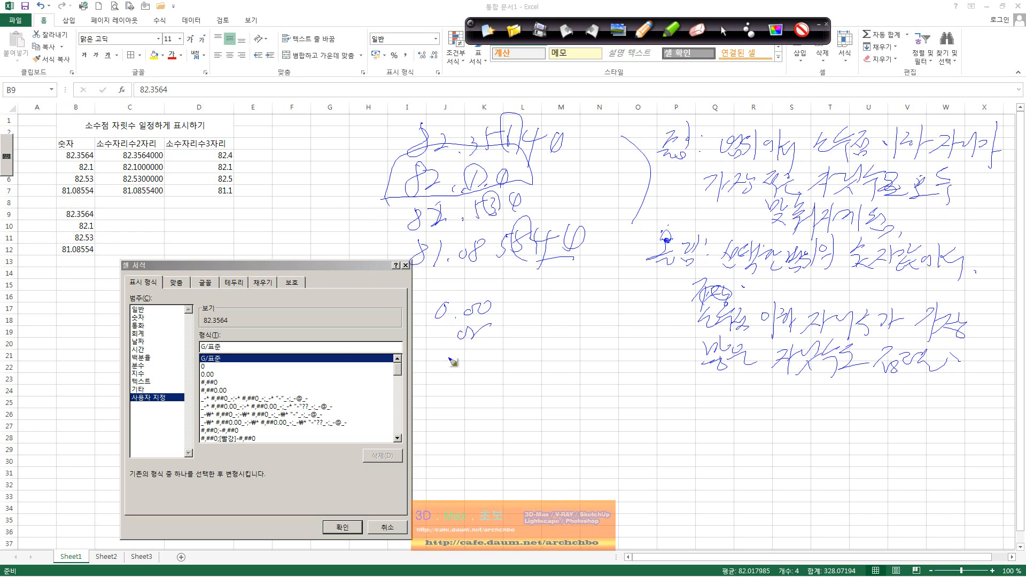
{"action": "left_click", "coordinate": [457, 366]}
{"action": "mouse_move", "coordinate": [447, 357]}
{"action": "left_mouse_down"}
{"action": "mouse_move", "coordinate": [479, 359]}
{"action": "mouse_move", "coordinate": [485, 373]}
{"action": "left_mouse_up"}
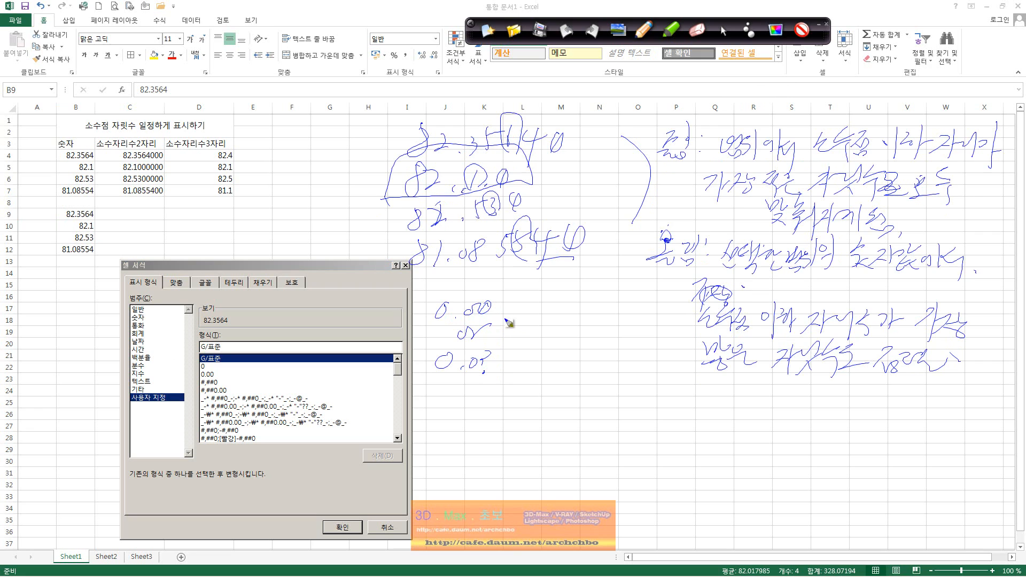
Step: Bracket the handwritten codes, add a note that 0 and ? stand for digit places, and erase all the ink
{"action": "left_click_drag", "start_coordinate": [508, 309], "coordinate": [502, 357]}
{"action": "left_click_drag", "start_coordinate": [522, 390], "coordinate": [538, 413]}
{"action": "mouse_move", "coordinate": [557, 393]}
{"action": "left_mouse_down"}
{"action": "mouse_move", "coordinate": [565, 405]}
{"action": "mouse_move", "coordinate": [491, 465]}
{"action": "mouse_move", "coordinate": [513, 468]}
{"action": "mouse_move", "coordinate": [493, 478]}
{"action": "mouse_move", "coordinate": [507, 489]}
{"action": "mouse_move", "coordinate": [532, 470]}
{"action": "mouse_move", "coordinate": [539, 483]}
{"action": "mouse_move", "coordinate": [558, 470]}
{"action": "left_mouse_up"}
{"action": "left_click", "coordinate": [559, 410]}
{"action": "mouse_move", "coordinate": [568, 460]}
{"action": "left_mouse_down"}
{"action": "mouse_move", "coordinate": [564, 484]}
{"action": "mouse_move", "coordinate": [615, 473]}
{"action": "left_mouse_up"}
{"action": "mouse_move", "coordinate": [619, 466]}
{"action": "left_mouse_down"}
{"action": "mouse_move", "coordinate": [632, 473]}
{"action": "mouse_move", "coordinate": [674, 455]}
{"action": "mouse_move", "coordinate": [666, 487]}
{"action": "left_mouse_up"}
{"action": "left_click_drag", "start_coordinate": [680, 466], "coordinate": [705, 474]}
{"action": "mouse_move", "coordinate": [707, 470]}
{"action": "left_mouse_down"}
{"action": "mouse_move", "coordinate": [722, 451]}
{"action": "mouse_move", "coordinate": [736, 463]}
{"action": "left_mouse_up"}
{"action": "mouse_move", "coordinate": [730, 469]}
{"action": "left_mouse_down"}
{"action": "mouse_move", "coordinate": [753, 466]}
{"action": "mouse_move", "coordinate": [732, 481]}
{"action": "left_mouse_up"}
{"action": "mouse_move", "coordinate": [757, 460]}
{"action": "left_mouse_down"}
{"action": "mouse_move", "coordinate": [769, 462]}
{"action": "mouse_move", "coordinate": [754, 474]}
{"action": "left_mouse_up"}
{"action": "left_click_drag", "start_coordinate": [769, 454], "coordinate": [781, 483]}
{"action": "left_click_drag", "start_coordinate": [792, 460], "coordinate": [809, 476]}
{"action": "left_click_drag", "start_coordinate": [815, 450], "coordinate": [829, 484]}
{"action": "left_click_drag", "start_coordinate": [840, 449], "coordinate": [865, 468]}
{"action": "mouse_move", "coordinate": [887, 449]}
{"action": "left_mouse_down"}
{"action": "mouse_move", "coordinate": [912, 477]}
{"action": "mouse_move", "coordinate": [903, 497]}
{"action": "left_mouse_up"}
{"action": "left_click_drag", "start_coordinate": [934, 488], "coordinate": [937, 486]}
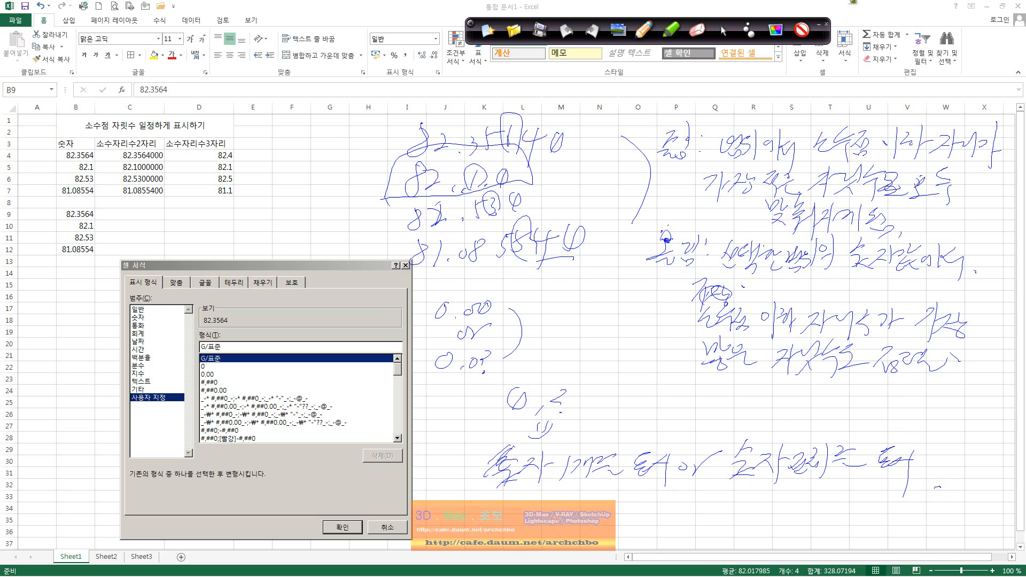
{"action": "left_click", "coordinate": [706, 28]}
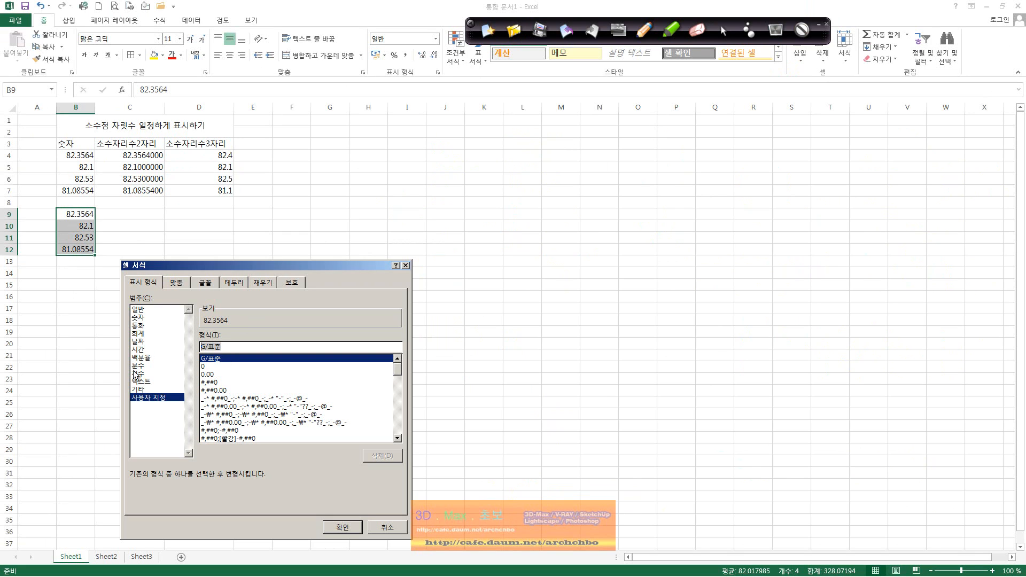
Step: Apply the custom number format 0.00 to B9:B12
{"action": "type", "text": "0."}
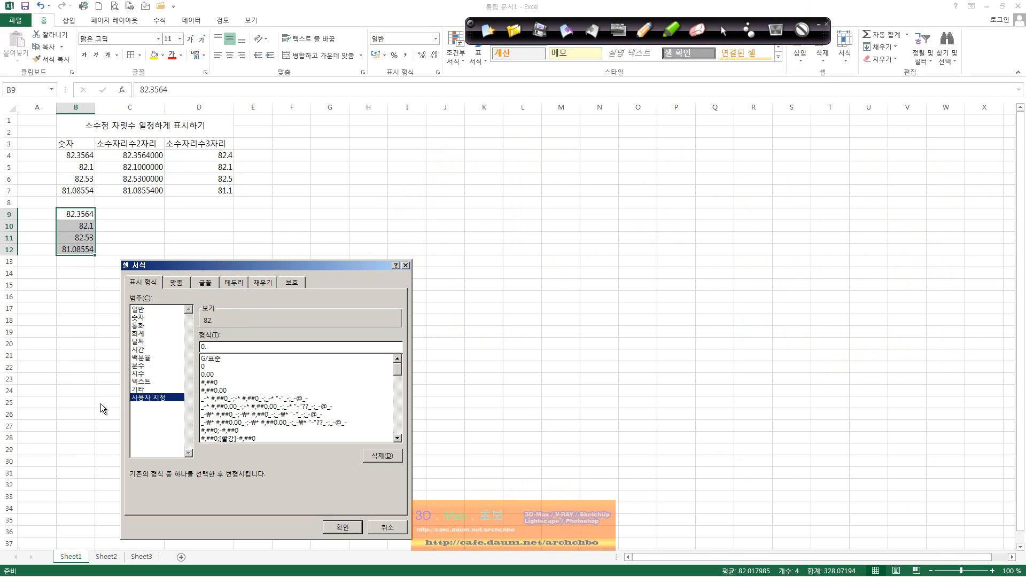
{"action": "type", "text": "00"}
{"action": "left_click", "coordinate": [341, 527]}
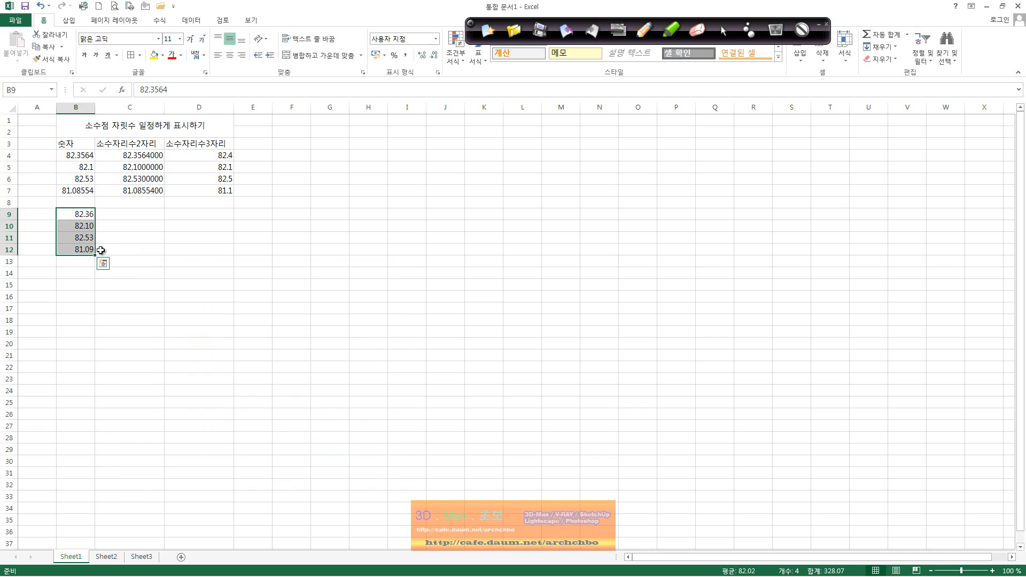
Step: Copy the original numbers in B4:B7 to B14:B17
{"action": "left_click_drag", "start_coordinate": [83, 156], "coordinate": [83, 191]}
{"action": "key", "text": "ctrl+c"}
{"action": "left_click", "coordinate": [83, 271]}
{"action": "key", "text": "ctrl+v"}
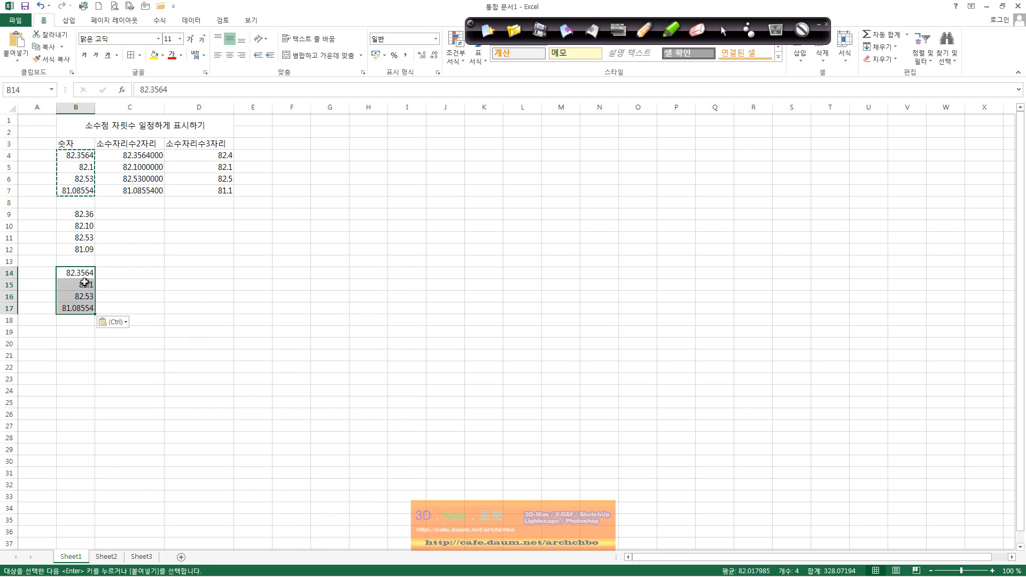
{"action": "key", "text": "Escape"}
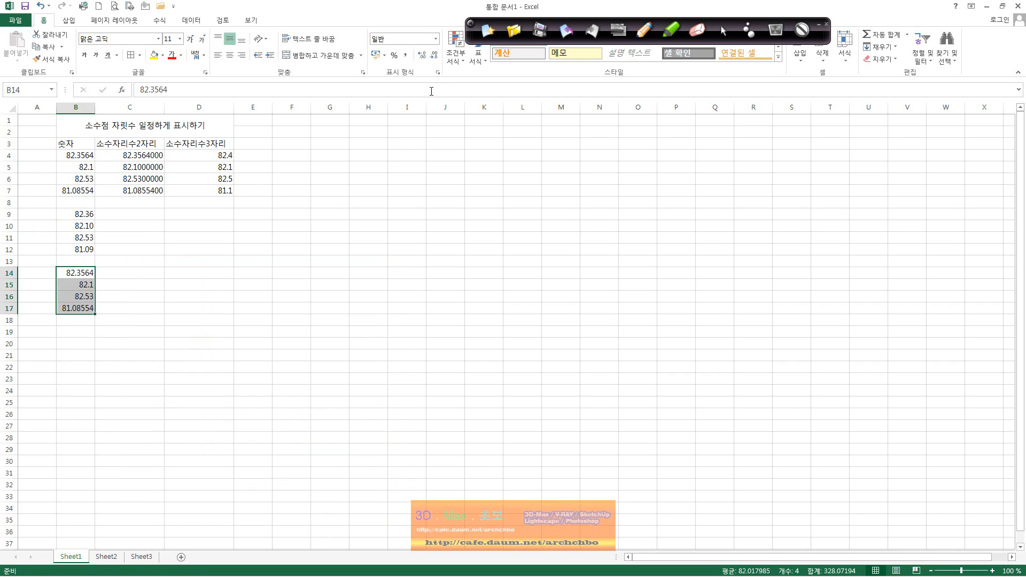
Step: Apply the custom number format 0.0? to the numbers in B14:B17
{"action": "left_click", "coordinate": [438, 72]}
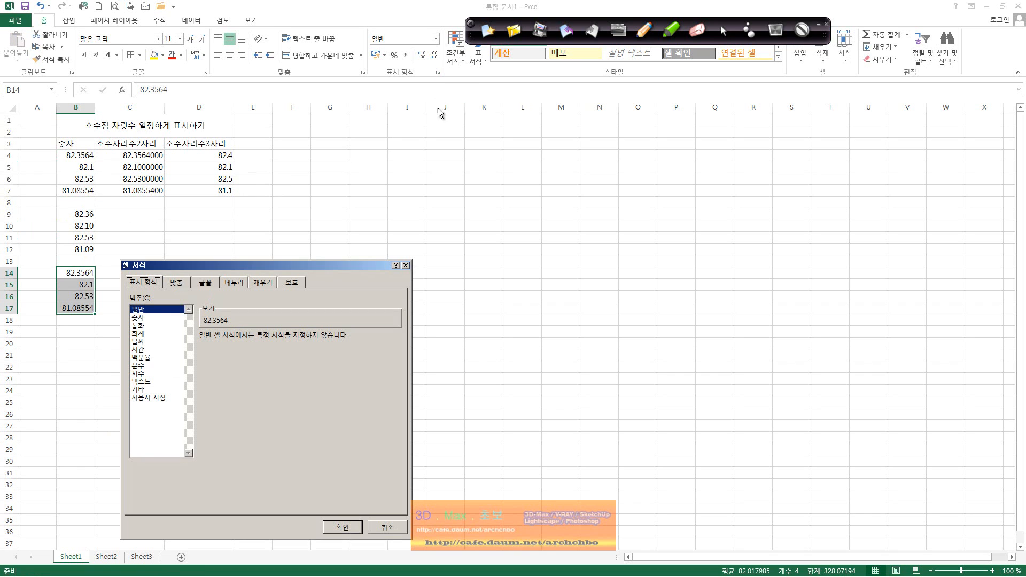
{"action": "left_click", "coordinate": [160, 398]}
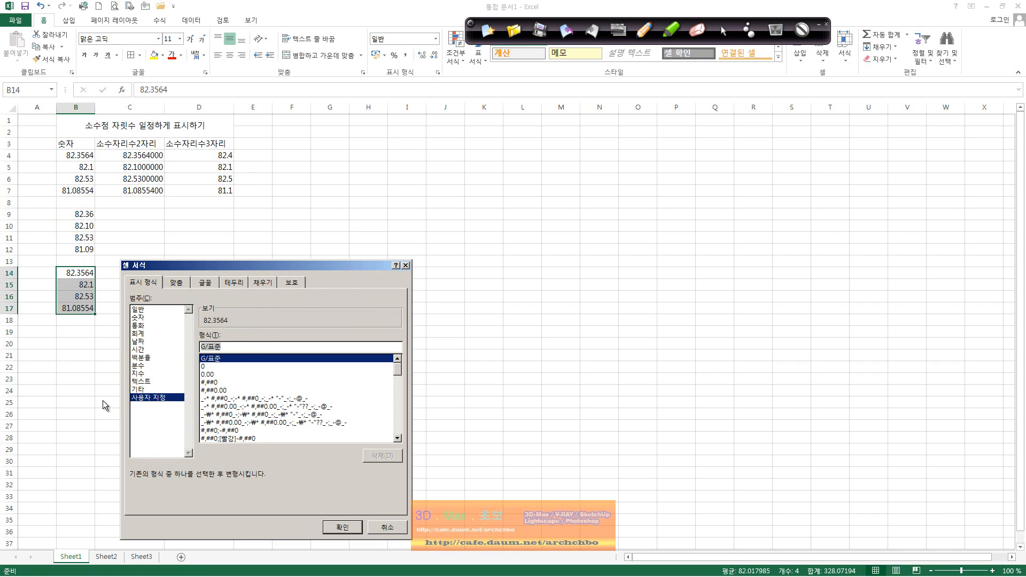
{"action": "type", "text": "0.0?"}
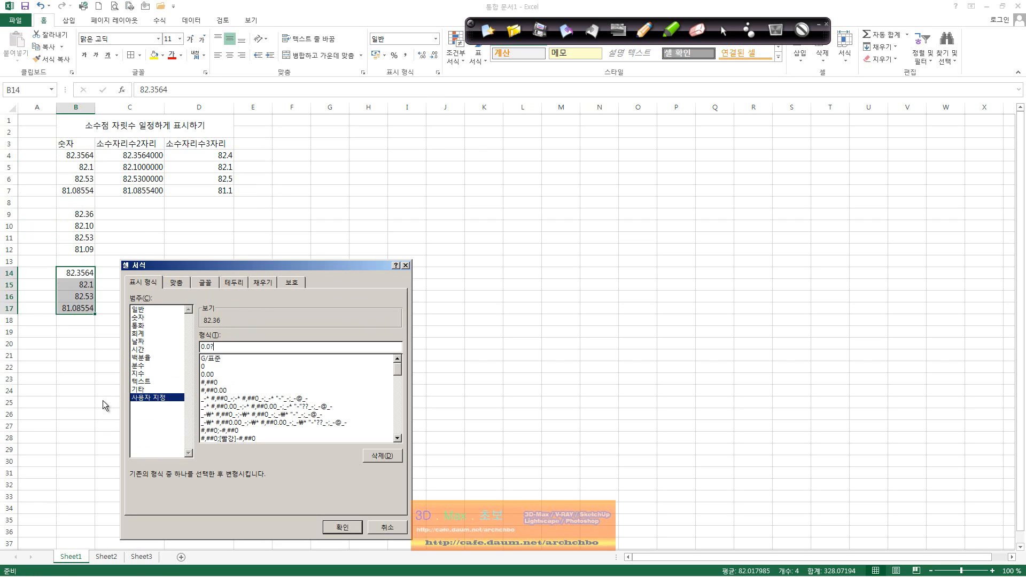
{"action": "left_click", "coordinate": [342, 527]}
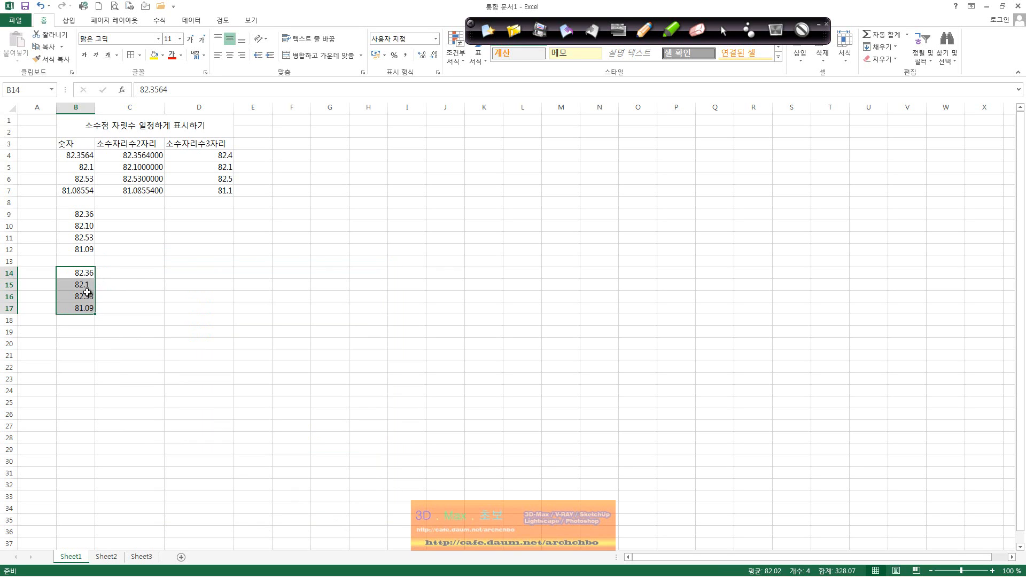
Step: Handwrite a note beside the table explaining that 0.00 shows every number uniformly to the second decimal place
{"action": "left_click", "coordinate": [645, 31]}
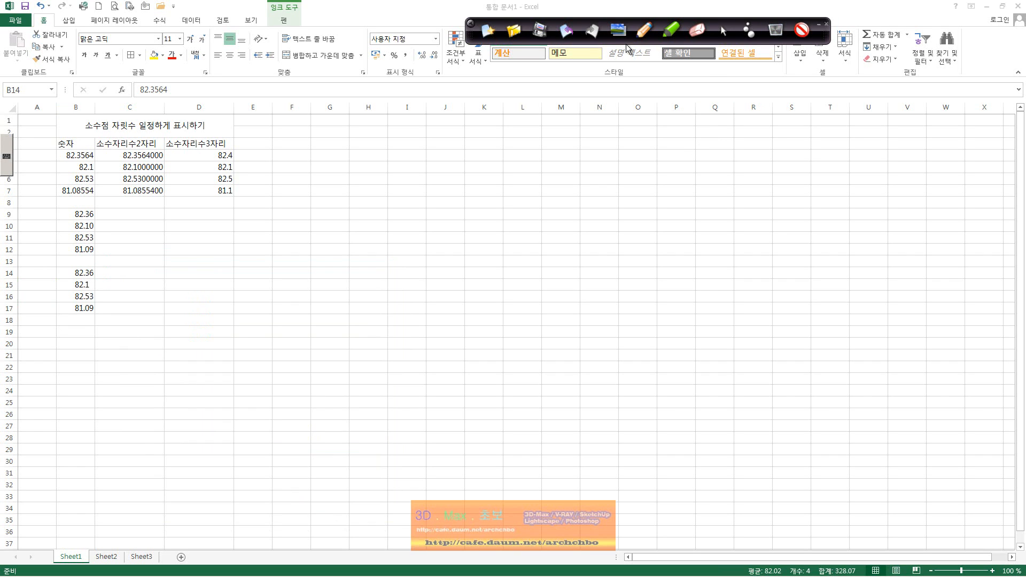
{"action": "left_click_drag", "start_coordinate": [339, 216], "coordinate": [338, 215]}
{"action": "mouse_move", "coordinate": [353, 229]}
{"action": "left_mouse_down"}
{"action": "mouse_move", "coordinate": [551, 231]}
{"action": "mouse_move", "coordinate": [556, 245]}
{"action": "mouse_move", "coordinate": [593, 238]}
{"action": "mouse_move", "coordinate": [613, 218]}
{"action": "mouse_move", "coordinate": [679, 235]}
{"action": "mouse_move", "coordinate": [707, 222]}
{"action": "mouse_move", "coordinate": [755, 227]}
{"action": "mouse_move", "coordinate": [756, 247]}
{"action": "mouse_move", "coordinate": [783, 235]}
{"action": "mouse_move", "coordinate": [794, 247]}
{"action": "mouse_move", "coordinate": [859, 228]}
{"action": "mouse_move", "coordinate": [911, 251]}
{"action": "mouse_move", "coordinate": [946, 236]}
{"action": "mouse_move", "coordinate": [945, 266]}
{"action": "left_mouse_up"}
{"action": "left_click", "coordinate": [380, 224]}
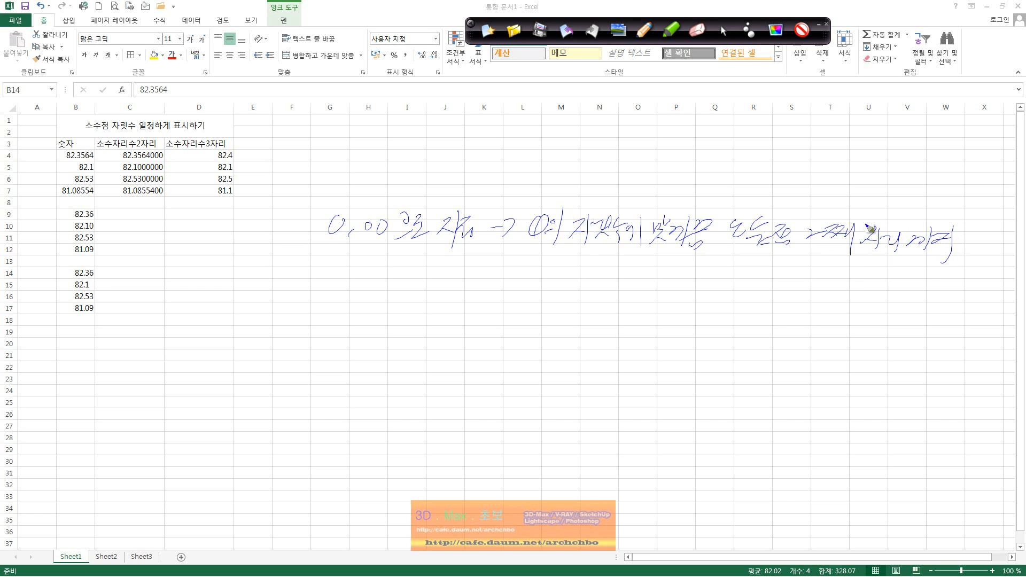
{"action": "mouse_move", "coordinate": [623, 257]}
{"action": "left_mouse_down"}
{"action": "mouse_move", "coordinate": [643, 275]}
{"action": "mouse_move", "coordinate": [717, 263]}
{"action": "mouse_move", "coordinate": [691, 280]}
{"action": "mouse_move", "coordinate": [717, 265]}
{"action": "left_mouse_up"}
{"action": "left_click_drag", "start_coordinate": [718, 247], "coordinate": [705, 311]}
Step: Handwrite a second note below explaining that 0.0? does not display the last digit when it is 0
{"action": "left_click_drag", "start_coordinate": [335, 316], "coordinate": [361, 307]}
{"action": "left_click", "coordinate": [351, 320]}
{"action": "mouse_move", "coordinate": [365, 306]}
{"action": "left_mouse_down"}
{"action": "mouse_move", "coordinate": [375, 322]}
{"action": "mouse_move", "coordinate": [462, 316]}
{"action": "left_mouse_up"}
{"action": "left_click", "coordinate": [376, 325]}
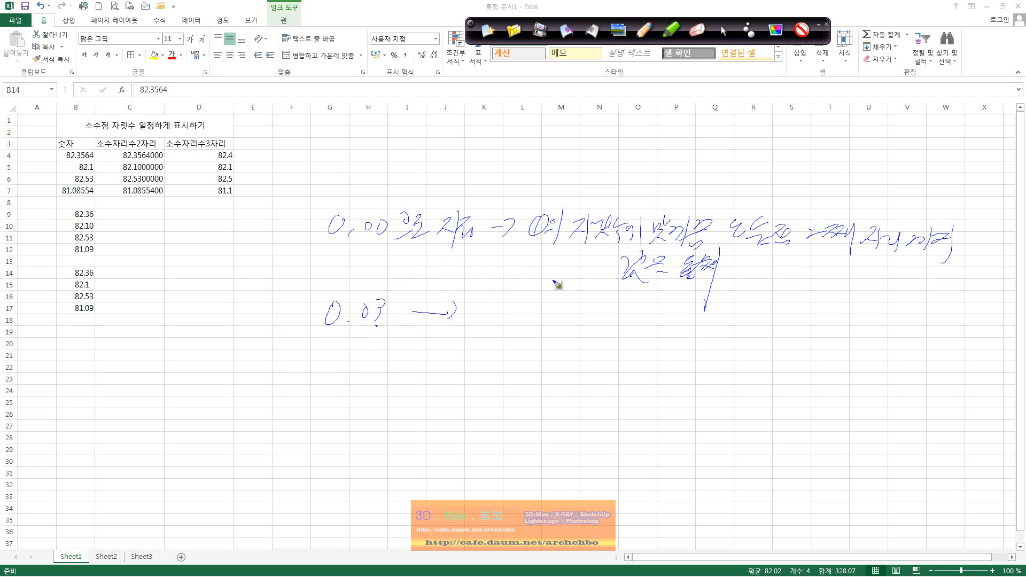
{"action": "left_click_drag", "start_coordinate": [623, 306], "coordinate": [635, 308]}
{"action": "mouse_move", "coordinate": [490, 341]}
{"action": "left_mouse_down"}
{"action": "mouse_move", "coordinate": [483, 348]}
{"action": "mouse_move", "coordinate": [531, 345]}
{"action": "mouse_move", "coordinate": [537, 361]}
{"action": "mouse_move", "coordinate": [571, 345]}
{"action": "mouse_move", "coordinate": [601, 359]}
{"action": "mouse_move", "coordinate": [731, 347]}
{"action": "mouse_move", "coordinate": [797, 361]}
{"action": "mouse_move", "coordinate": [871, 355]}
{"action": "mouse_move", "coordinate": [920, 336]}
{"action": "mouse_move", "coordinate": [927, 355]}
{"action": "mouse_move", "coordinate": [944, 347]}
{"action": "mouse_move", "coordinate": [961, 362]}
{"action": "mouse_move", "coordinate": [924, 380]}
{"action": "left_mouse_up"}
{"action": "mouse_move", "coordinate": [720, 373]}
{"action": "left_mouse_down"}
{"action": "mouse_move", "coordinate": [740, 366]}
{"action": "mouse_move", "coordinate": [741, 385]}
{"action": "mouse_move", "coordinate": [799, 385]}
{"action": "mouse_move", "coordinate": [815, 374]}
{"action": "left_mouse_up"}
{"action": "left_click_drag", "start_coordinate": [836, 379], "coordinate": [844, 376]}
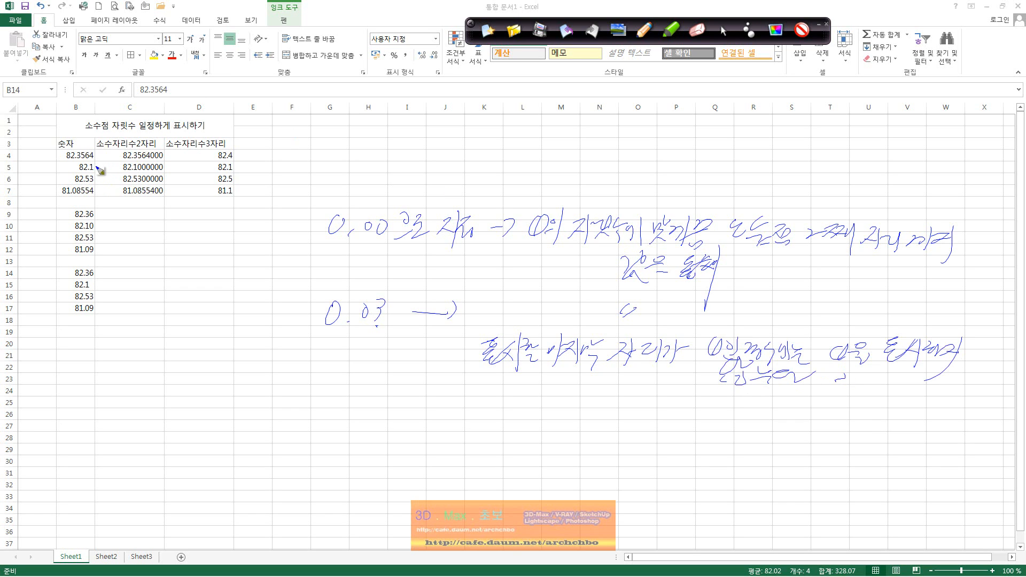
Step: Mark 82.1 in the original and 0.0? lists with the pen, and clear all the handwritten notes
{"action": "left_click_drag", "start_coordinate": [98, 166], "coordinate": [100, 163]}
{"action": "left_click_drag", "start_coordinate": [379, 322], "coordinate": [377, 324]}
{"action": "left_click", "coordinate": [401, 321]}
{"action": "left_click_drag", "start_coordinate": [92, 287], "coordinate": [93, 286]}
{"action": "left_click", "coordinate": [99, 296]}
{"action": "left_click", "coordinate": [488, 32]}
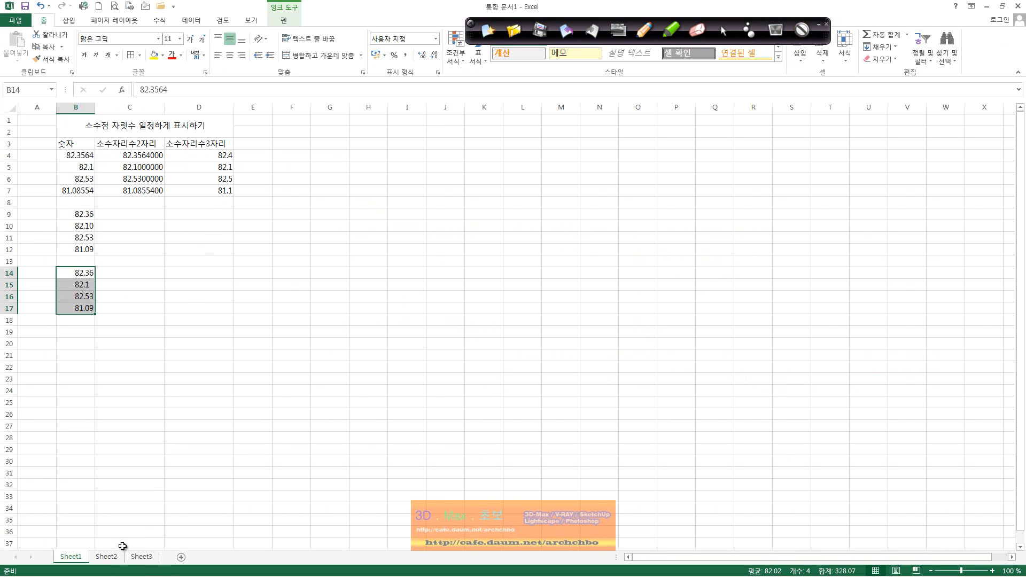
Step: Switch to Sheet2 and apply the comma style to the sales quantities in D6:D14
{"action": "left_click", "coordinate": [106, 557]}
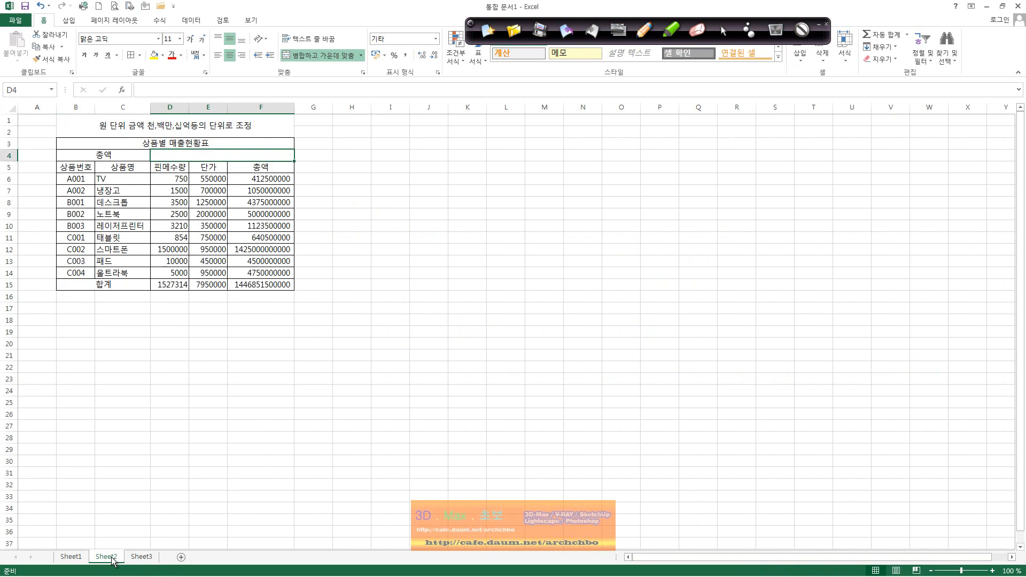
{"action": "left_click", "coordinate": [171, 412]}
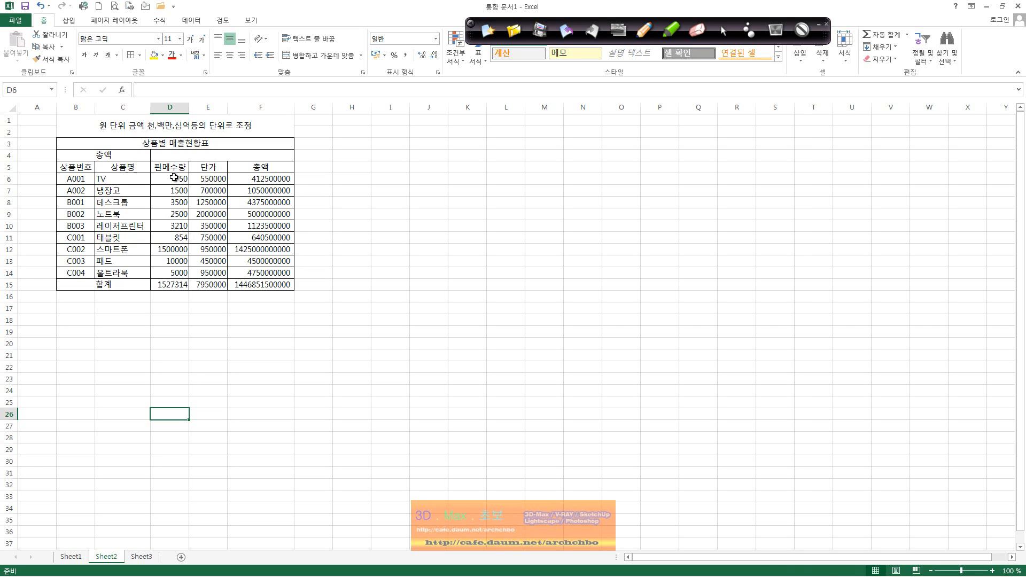
{"action": "left_click_drag", "start_coordinate": [173, 177], "coordinate": [160, 273]}
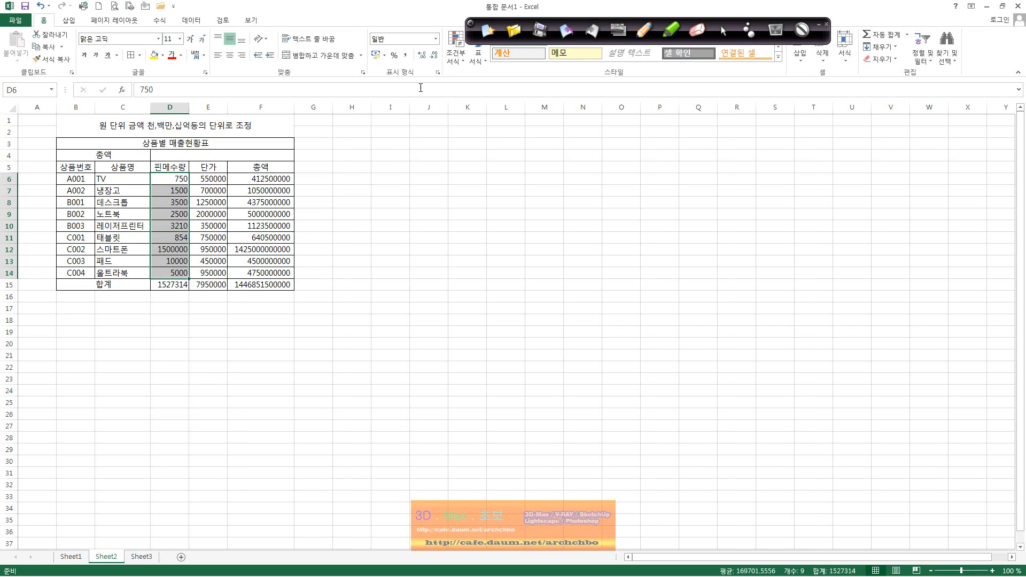
{"action": "left_click", "coordinate": [404, 55]}
Step: Apply the comma style to the unit prices in E6:E14
{"action": "left_click", "coordinate": [217, 178]}
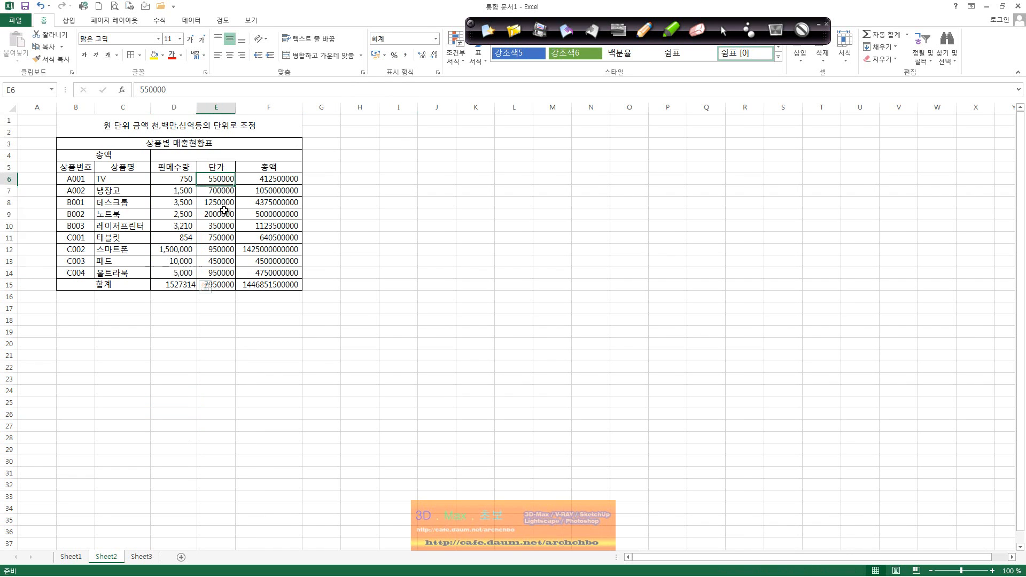
{"action": "left_click_drag", "start_coordinate": [223, 210], "coordinate": [216, 272]}
{"action": "left_click", "coordinate": [405, 55]}
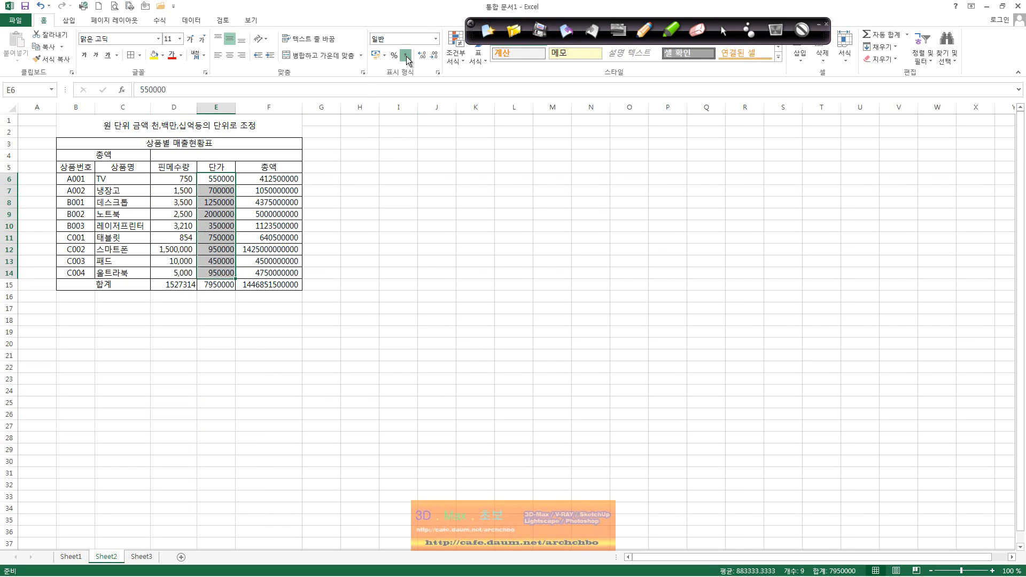
Step: Apply the comma style to the total amounts in F6:F15 and switch them to the Currency (통화) format
{"action": "left_click_drag", "start_coordinate": [294, 180], "coordinate": [283, 285]}
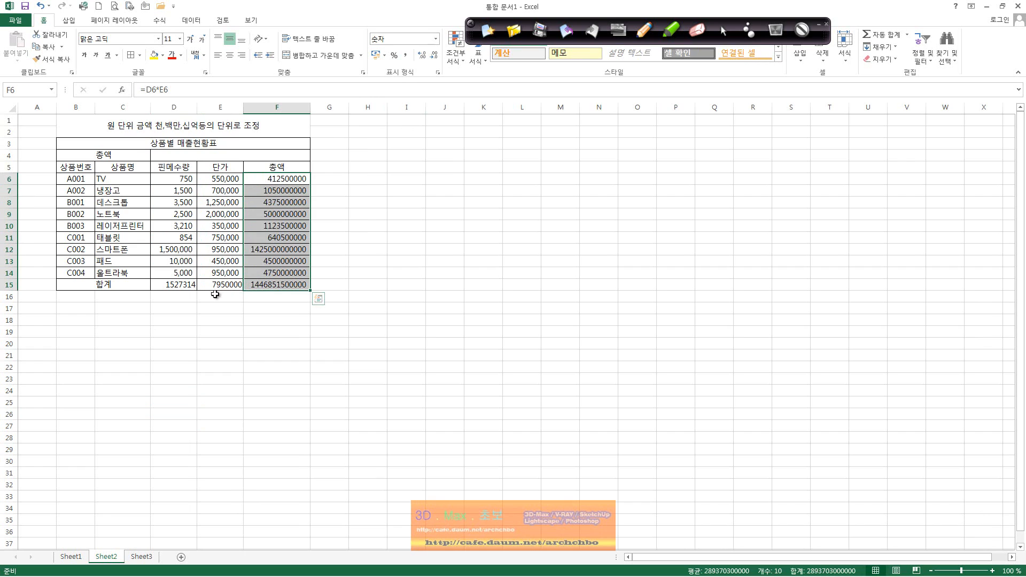
{"action": "left_click", "coordinate": [405, 55]}
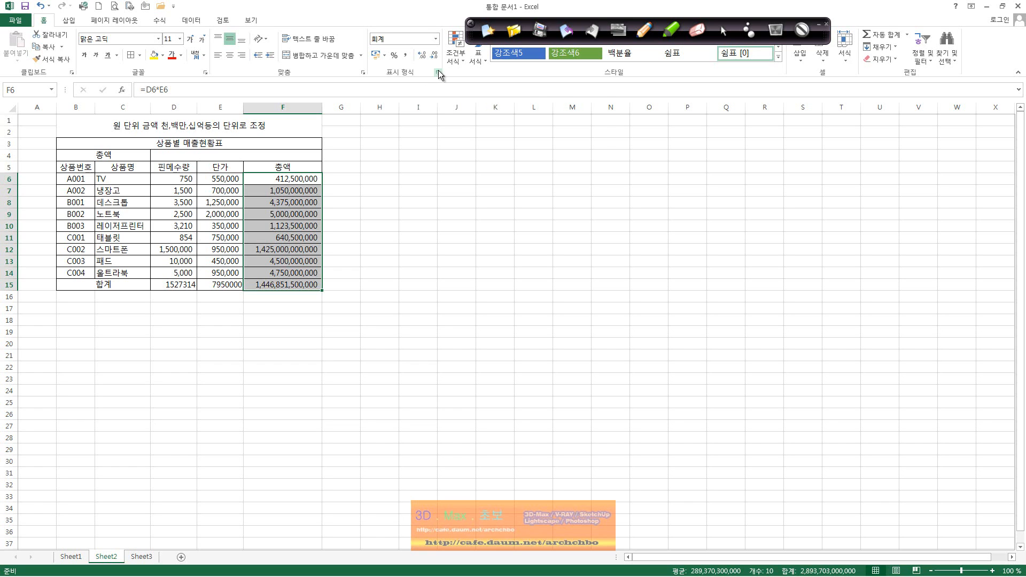
{"action": "left_click", "coordinate": [436, 38]}
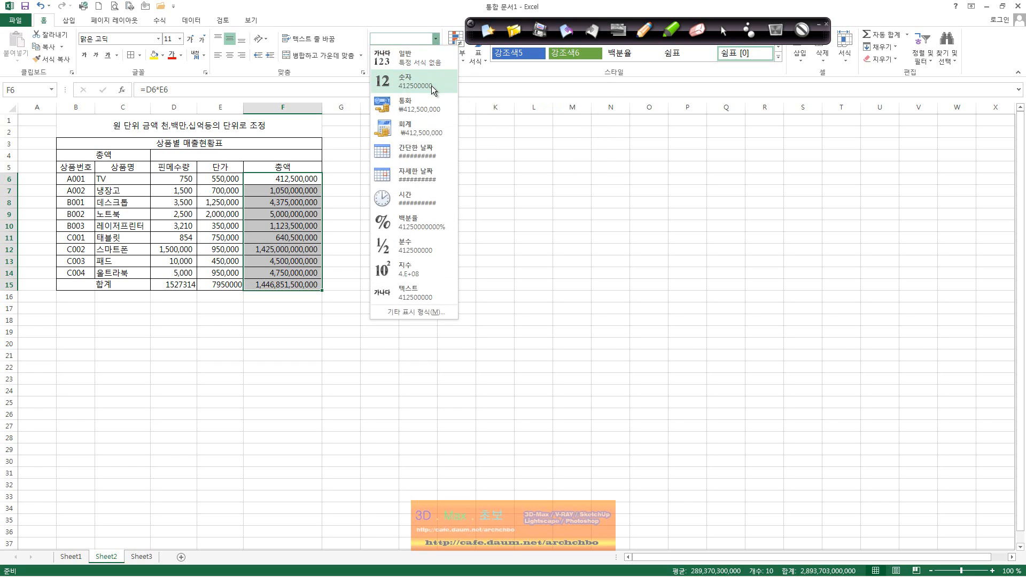
{"action": "left_click", "coordinate": [425, 108]}
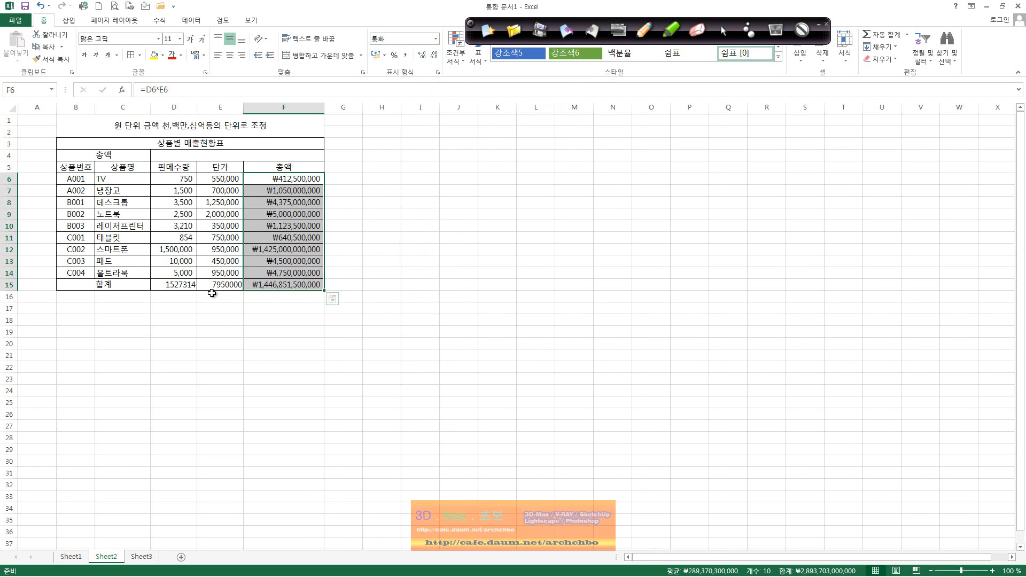
Step: Apply the comma style to the quantity and unit price sums in D15:E15
{"action": "left_click_drag", "start_coordinate": [176, 284], "coordinate": [224, 284]}
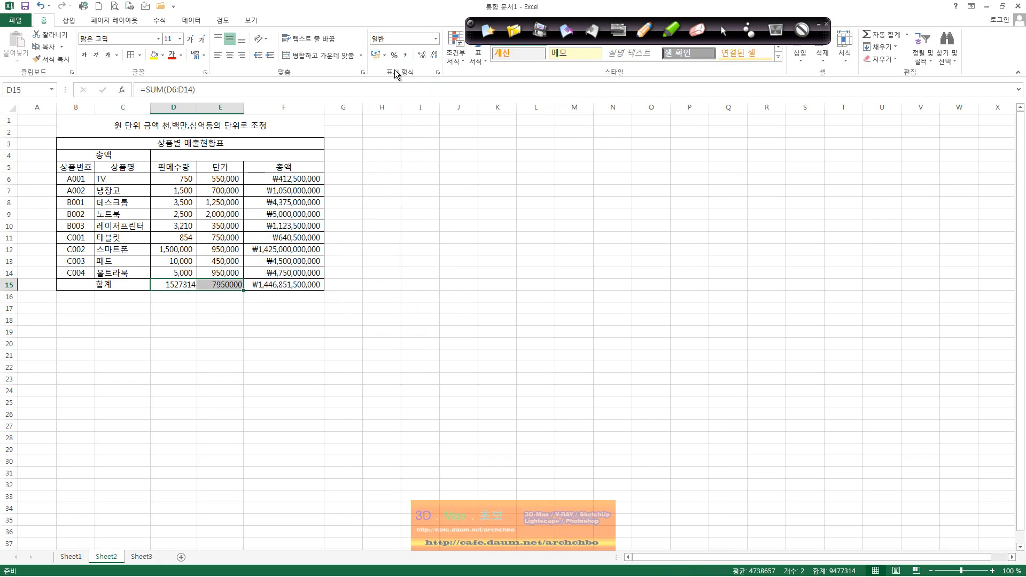
{"action": "left_click", "coordinate": [405, 55]}
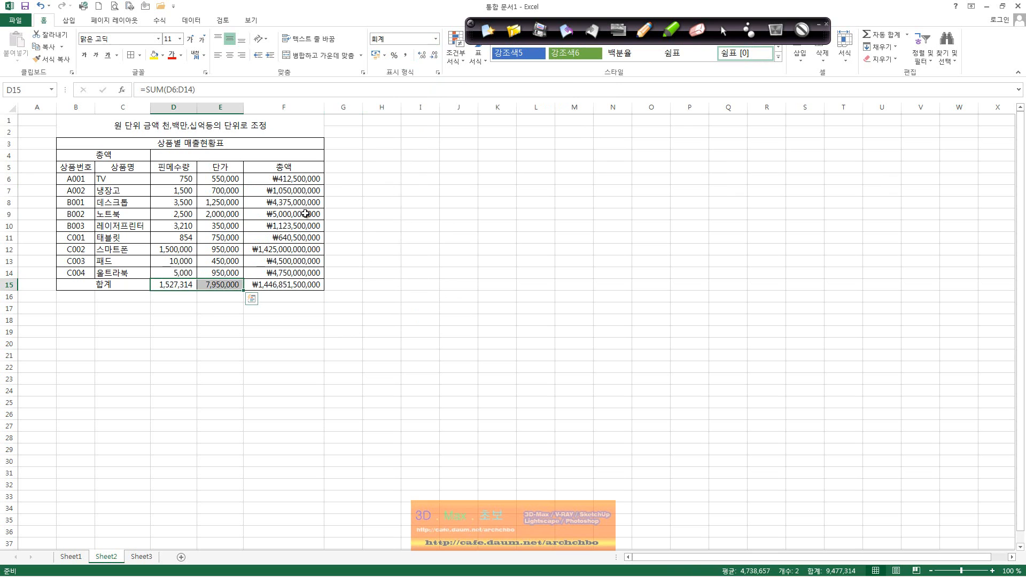
{"action": "left_click", "coordinate": [303, 240]}
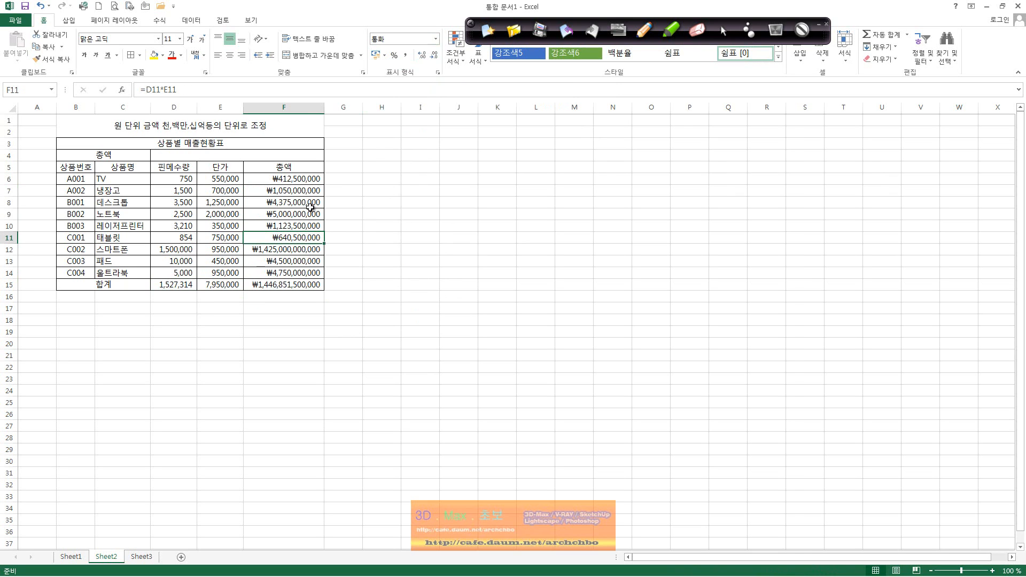
Step: Handwrite the thousand, million and billion units in blue ink beside the sales table
{"action": "left_click", "coordinate": [312, 178]}
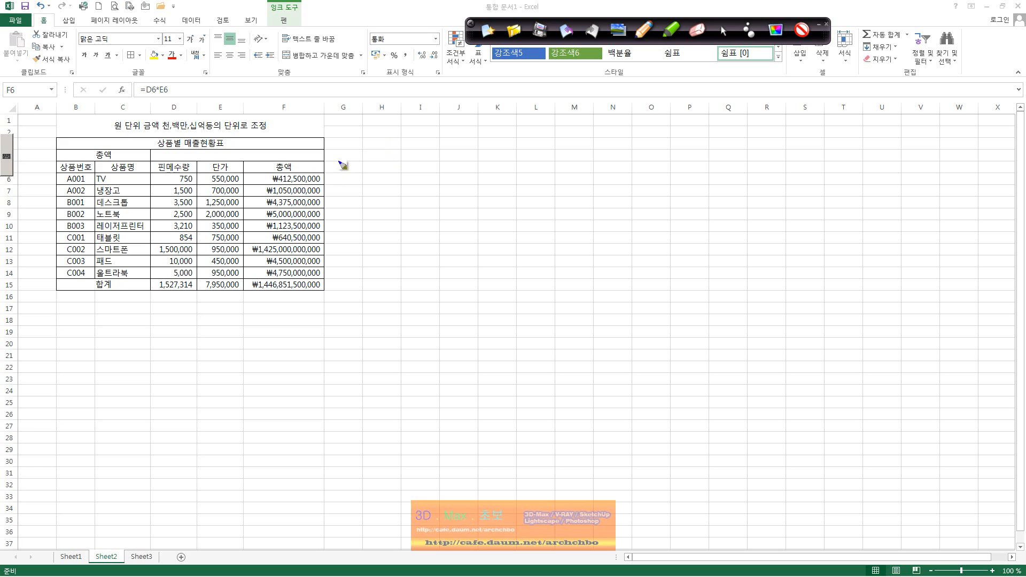
{"action": "mouse_move", "coordinate": [376, 145]}
{"action": "left_mouse_down"}
{"action": "mouse_move", "coordinate": [370, 156]}
{"action": "mouse_move", "coordinate": [389, 176]}
{"action": "mouse_move", "coordinate": [371, 195]}
{"action": "mouse_move", "coordinate": [383, 205]}
{"action": "mouse_move", "coordinate": [400, 189]}
{"action": "left_mouse_up"}
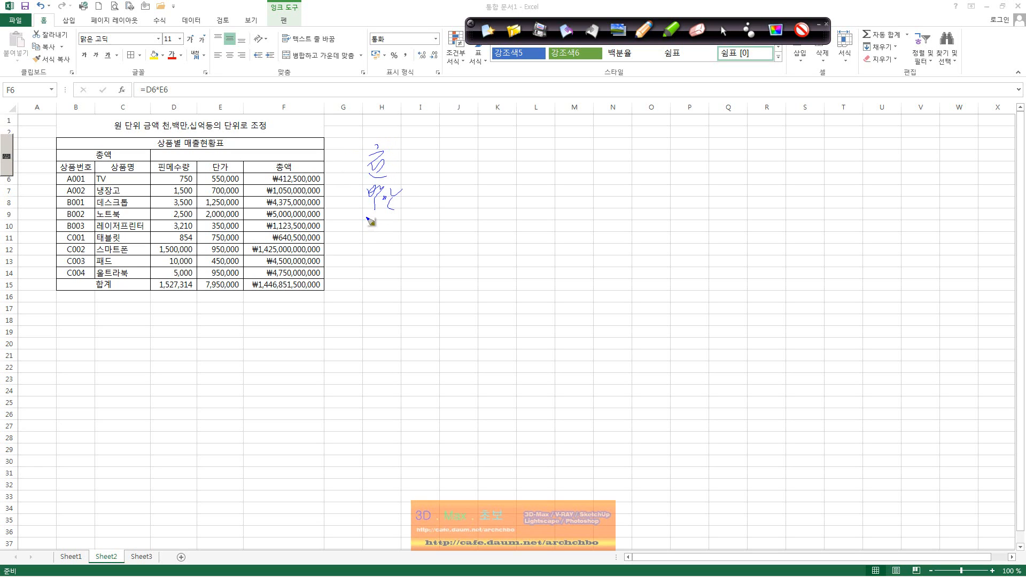
{"action": "mouse_move", "coordinate": [364, 219]}
{"action": "left_mouse_down"}
{"action": "mouse_move", "coordinate": [374, 238]}
{"action": "mouse_move", "coordinate": [393, 218]}
{"action": "mouse_move", "coordinate": [384, 246]}
{"action": "mouse_move", "coordinate": [398, 251]}
{"action": "mouse_move", "coordinate": [376, 280]}
{"action": "mouse_move", "coordinate": [386, 287]}
{"action": "left_mouse_up"}
{"action": "left_click", "coordinate": [407, 235]}
Step: Mark the trailing zeros of the TV total and handwrite 412,500,000 as an example with its last three zeros struck out
{"action": "left_click_drag", "start_coordinate": [303, 186], "coordinate": [347, 159]}
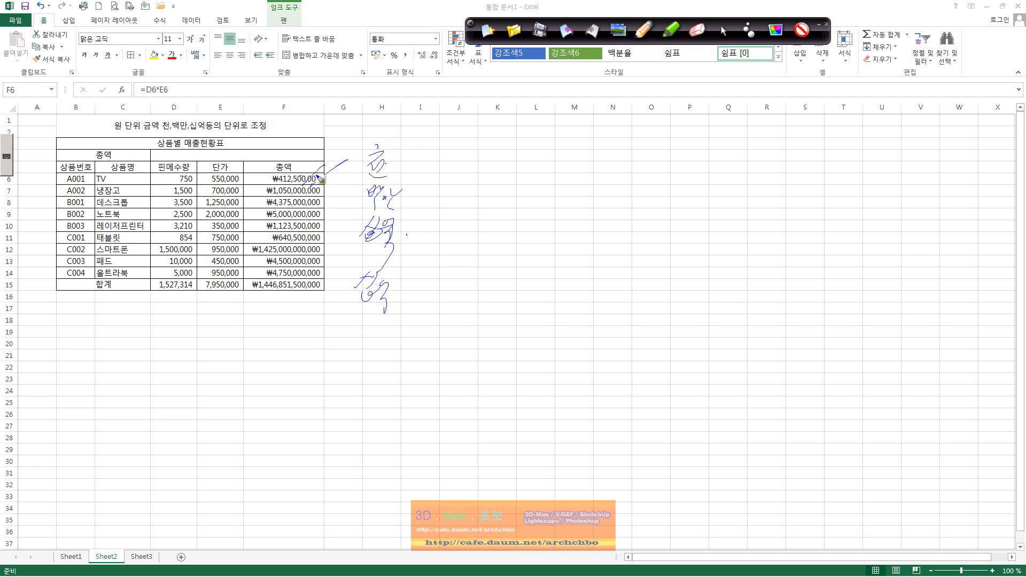
{"action": "mouse_move", "coordinate": [322, 181]}
{"action": "left_mouse_down"}
{"action": "mouse_move", "coordinate": [456, 151]}
{"action": "mouse_move", "coordinate": [478, 161]}
{"action": "mouse_move", "coordinate": [573, 154]}
{"action": "mouse_move", "coordinate": [577, 171]}
{"action": "mouse_move", "coordinate": [601, 156]}
{"action": "mouse_move", "coordinate": [619, 165]}
{"action": "mouse_move", "coordinate": [677, 158]}
{"action": "left_mouse_up"}
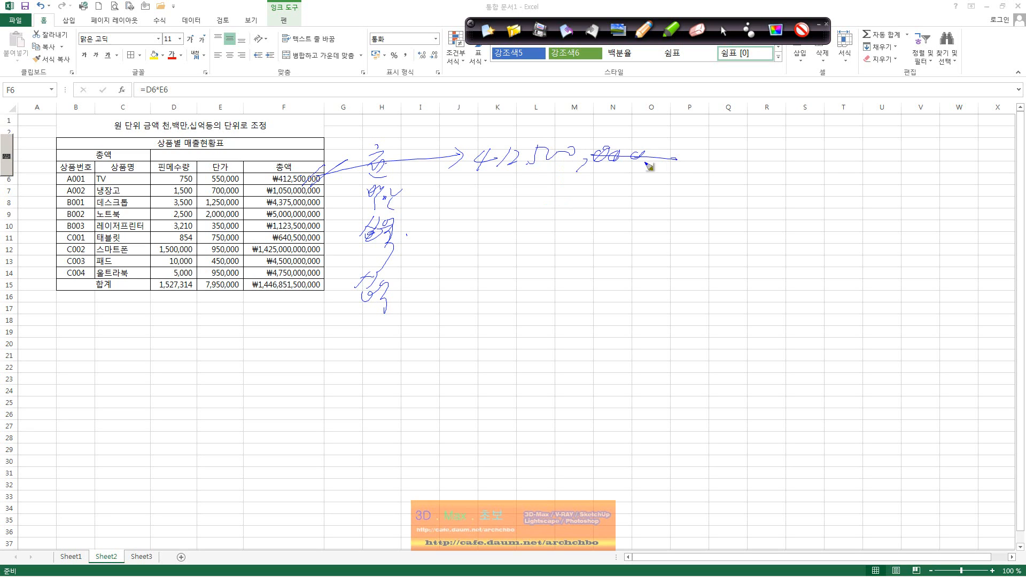
{"action": "left_click_drag", "start_coordinate": [465, 170], "coordinate": [584, 169]}
{"action": "mouse_move", "coordinate": [675, 141]}
{"action": "left_mouse_down"}
{"action": "mouse_move", "coordinate": [673, 158]}
{"action": "mouse_move", "coordinate": [712, 158]}
{"action": "mouse_move", "coordinate": [694, 184]}
{"action": "left_mouse_up"}
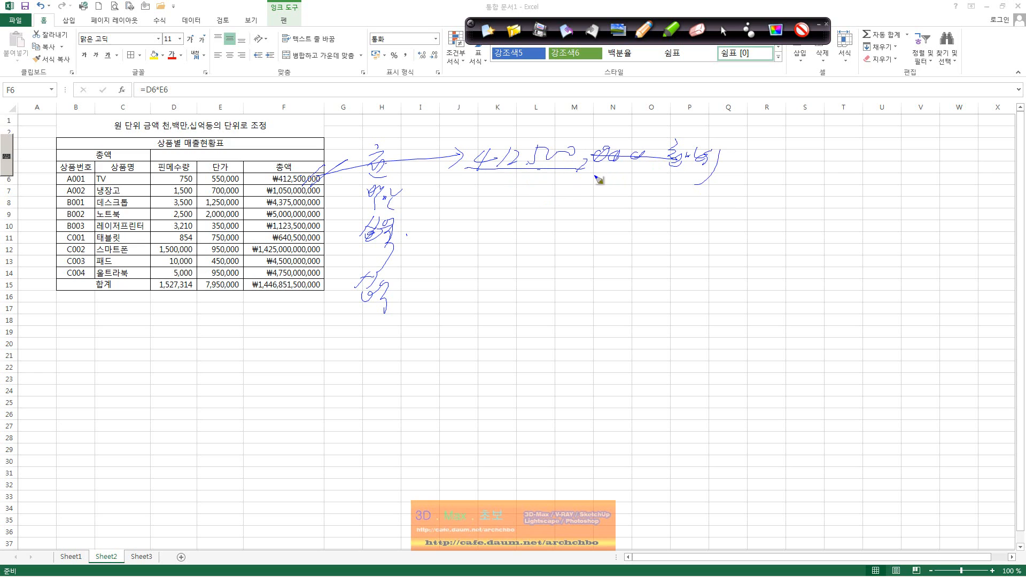
{"action": "left_click_drag", "start_coordinate": [479, 165], "coordinate": [614, 171]}
Step: Annotate the units with an arrow, add a note and a frame around 412,500, and clear all the ink
{"action": "left_click", "coordinate": [405, 170]}
{"action": "left_click", "coordinate": [399, 224]}
{"action": "mouse_move", "coordinate": [425, 159]}
{"action": "left_mouse_down"}
{"action": "mouse_move", "coordinate": [437, 193]}
{"action": "mouse_move", "coordinate": [409, 291]}
{"action": "mouse_move", "coordinate": [398, 279]}
{"action": "left_mouse_up"}
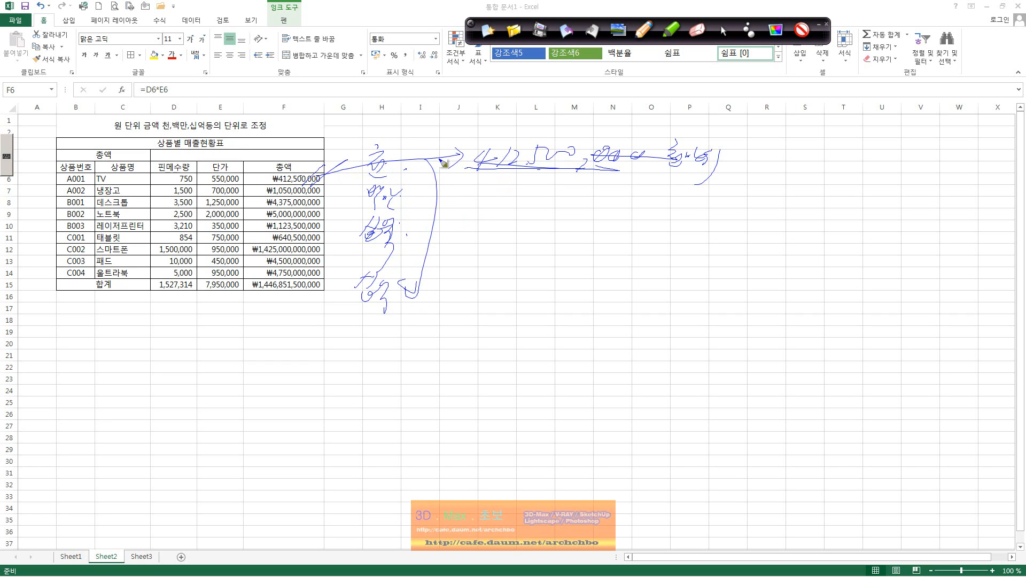
{"action": "left_click_drag", "start_coordinate": [427, 153], "coordinate": [421, 181]}
{"action": "left_click_drag", "start_coordinate": [478, 188], "coordinate": [498, 217]}
{"action": "mouse_move", "coordinate": [510, 205]}
{"action": "left_mouse_down"}
{"action": "mouse_move", "coordinate": [530, 203]}
{"action": "mouse_move", "coordinate": [528, 216]}
{"action": "left_mouse_up"}
{"action": "mouse_move", "coordinate": [487, 229]}
{"action": "left_mouse_down"}
{"action": "mouse_move", "coordinate": [465, 248]}
{"action": "mouse_move", "coordinate": [494, 257]}
{"action": "mouse_move", "coordinate": [527, 235]}
{"action": "mouse_move", "coordinate": [511, 267]}
{"action": "left_mouse_up"}
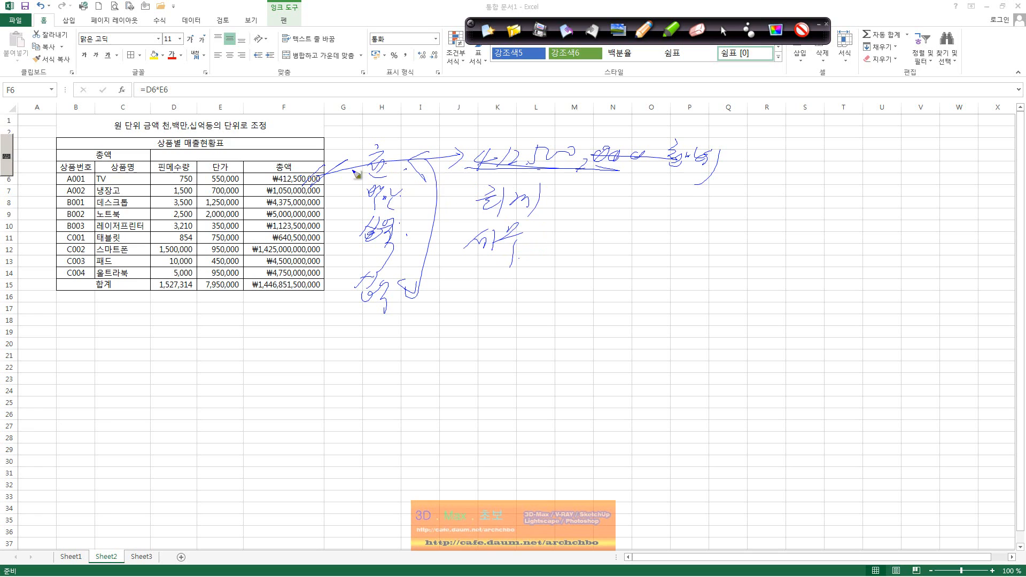
{"action": "mouse_move", "coordinate": [479, 173]}
{"action": "left_mouse_down"}
{"action": "mouse_move", "coordinate": [537, 107]}
{"action": "mouse_move", "coordinate": [455, 209]}
{"action": "left_mouse_up"}
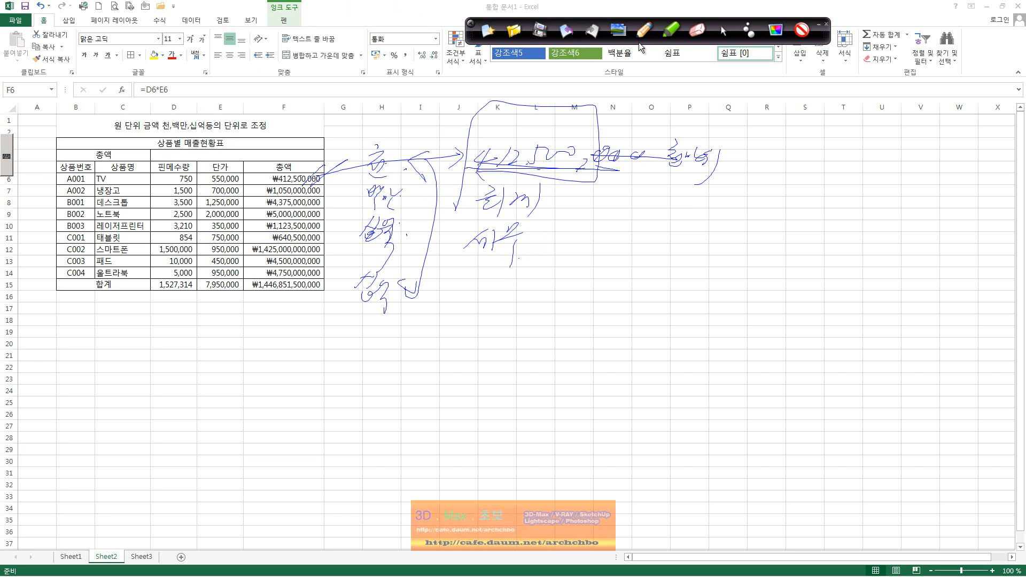
{"action": "left_click", "coordinate": [722, 31]}
{"action": "left_click", "coordinate": [487, 40]}
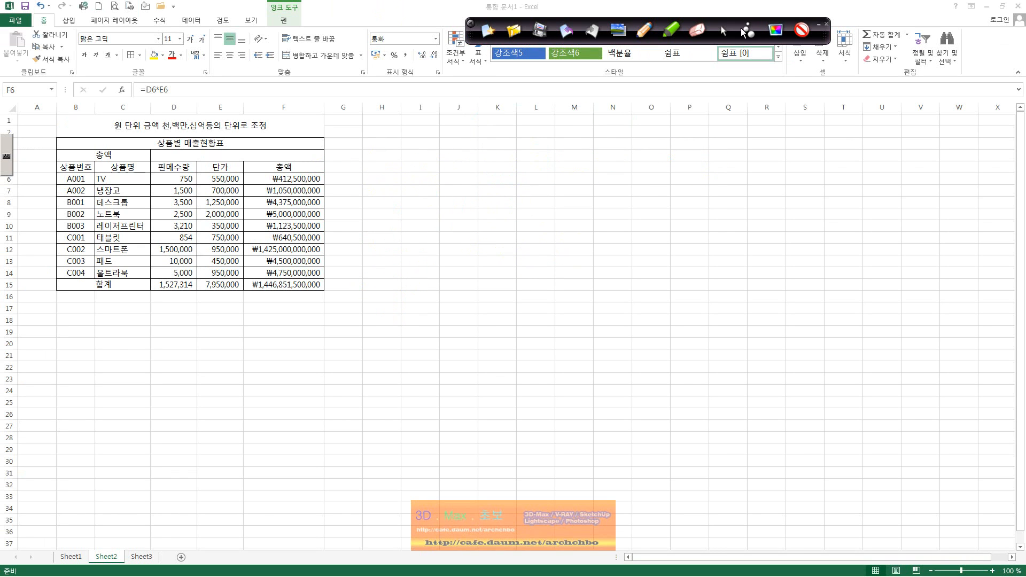
Step: Apply the custom number format #,###, to the total amounts in F6:F15 to show them in thousands
{"action": "left_click", "coordinate": [315, 178]}
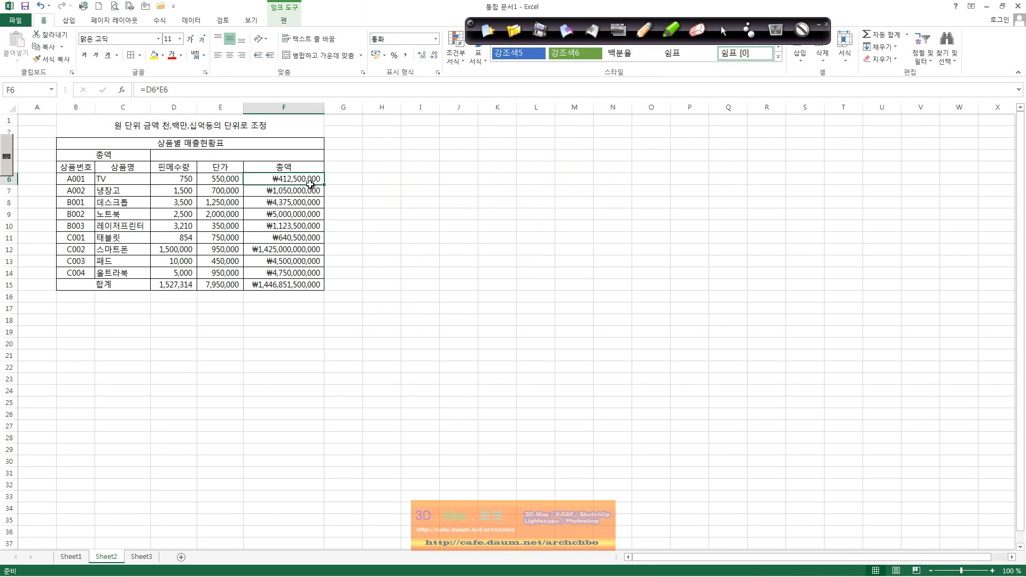
{"action": "left_click_drag", "start_coordinate": [310, 184], "coordinate": [310, 285]}
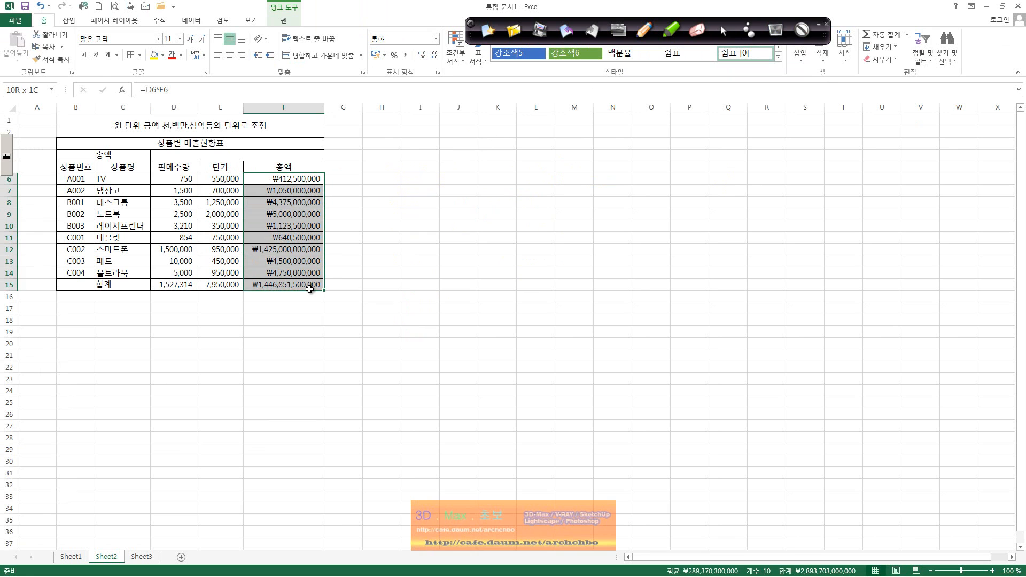
{"action": "left_click", "coordinate": [437, 73]}
{"action": "left_click_drag", "start_coordinate": [341, 269], "coordinate": [569, 116]}
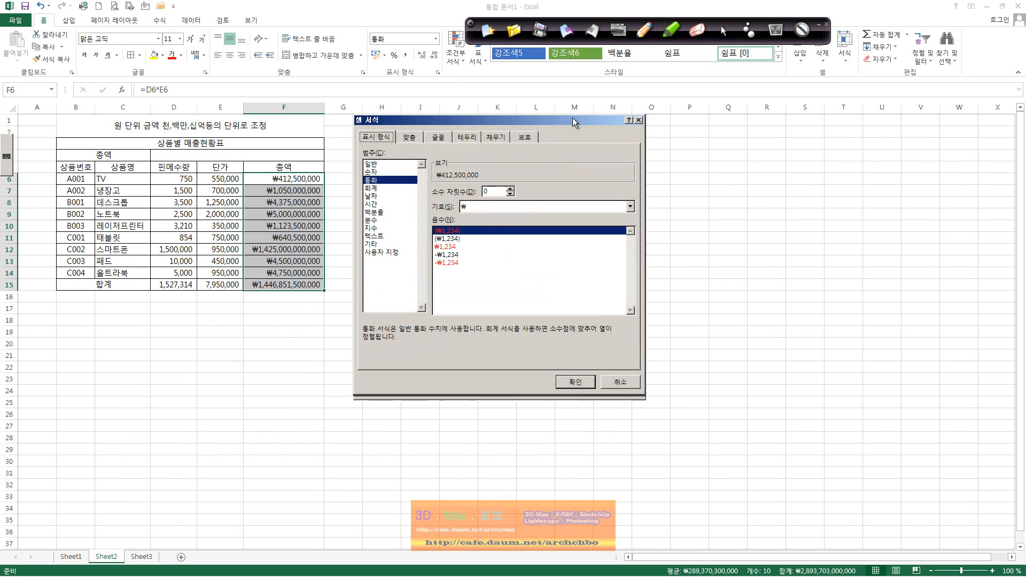
{"action": "left_click", "coordinate": [395, 244]}
{"action": "double_click", "coordinate": [501, 194]}
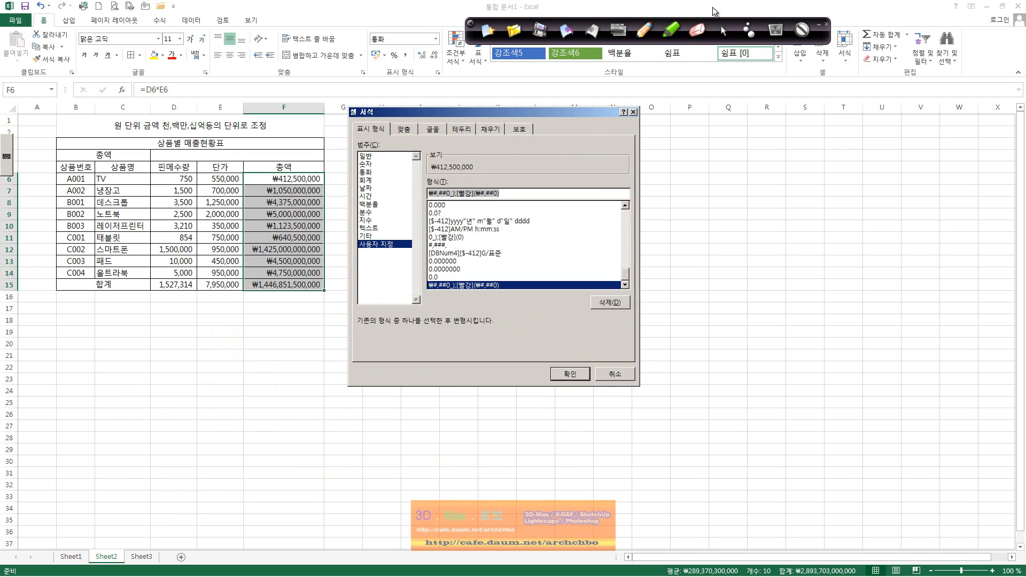
{"action": "type", "text": "#"}
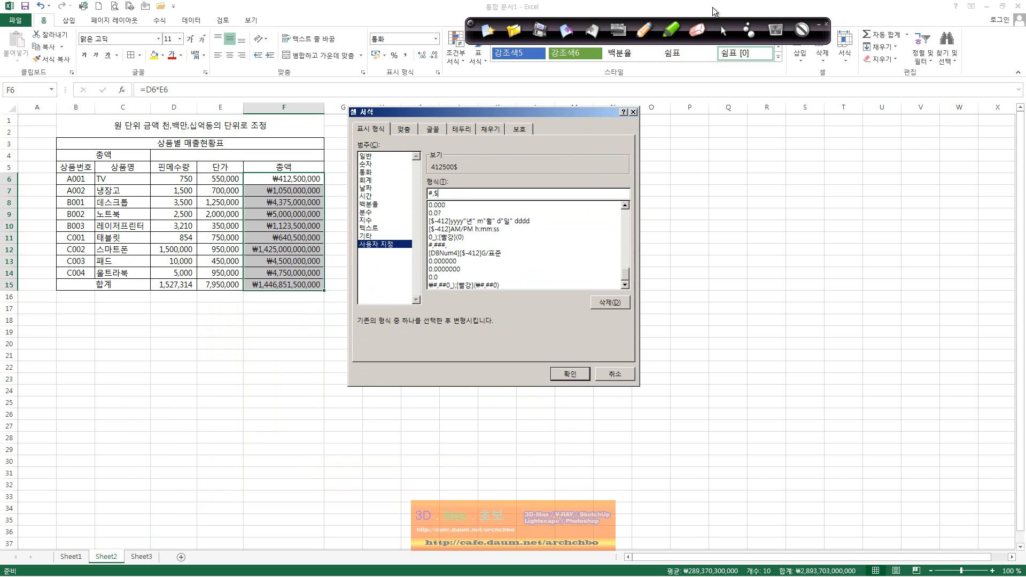
{"action": "type", "text": ",###,"}
{"action": "left_click", "coordinate": [569, 374]}
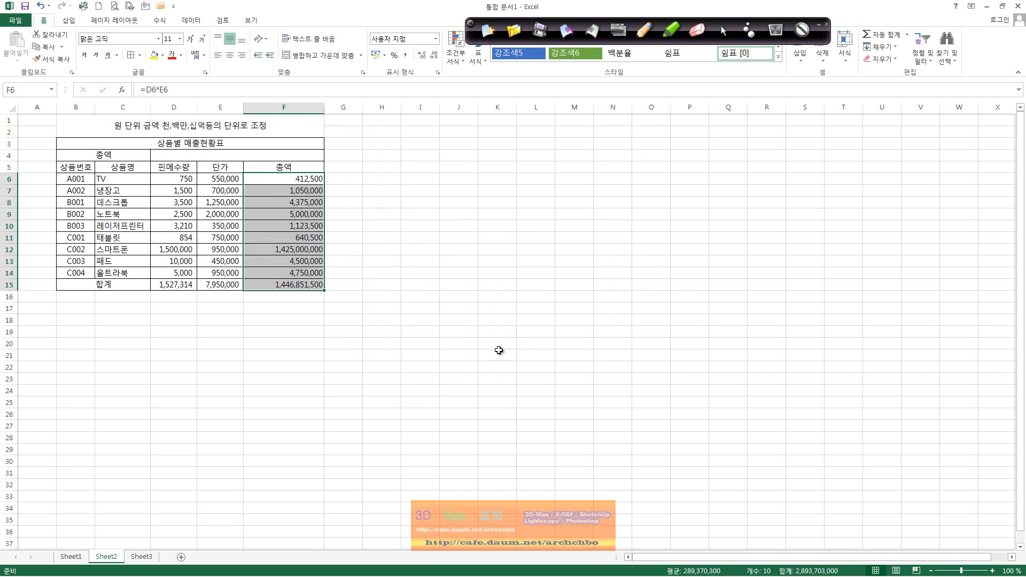
Step: Append (천만) to the total amount header in F5
{"action": "left_click", "coordinate": [319, 180]}
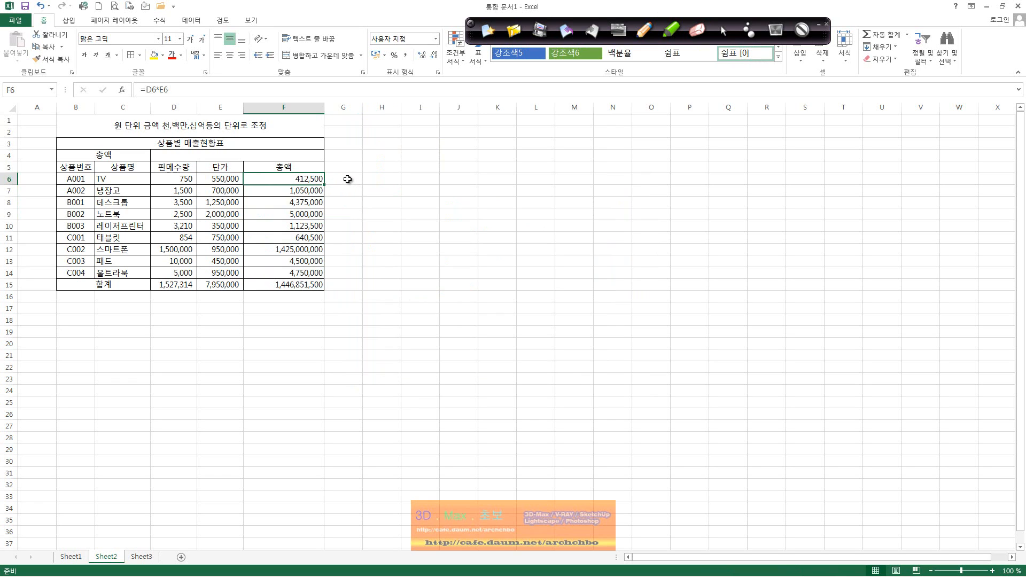
{"action": "double_click", "coordinate": [312, 170]}
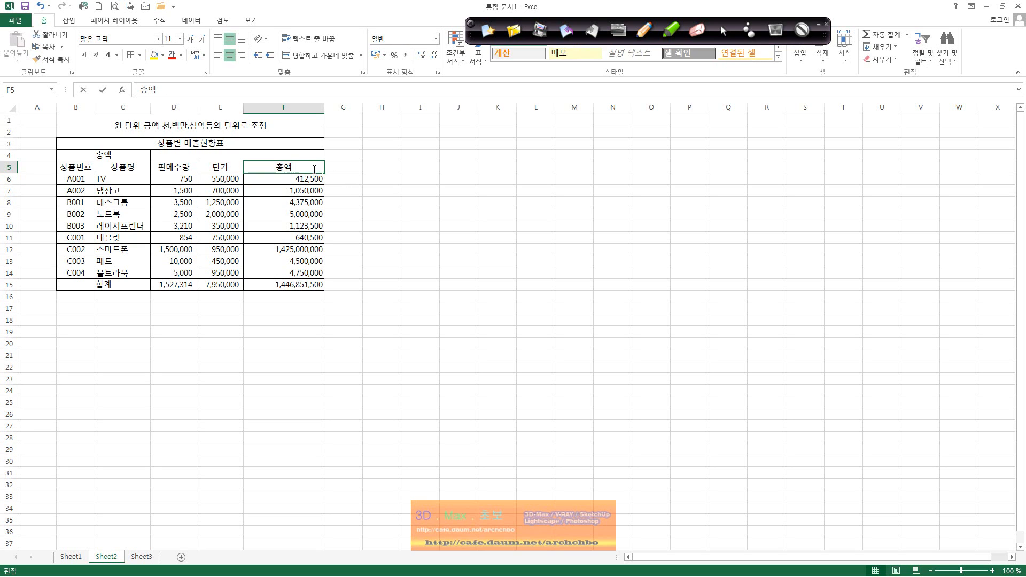
{"action": "type", "text": "(청마"}
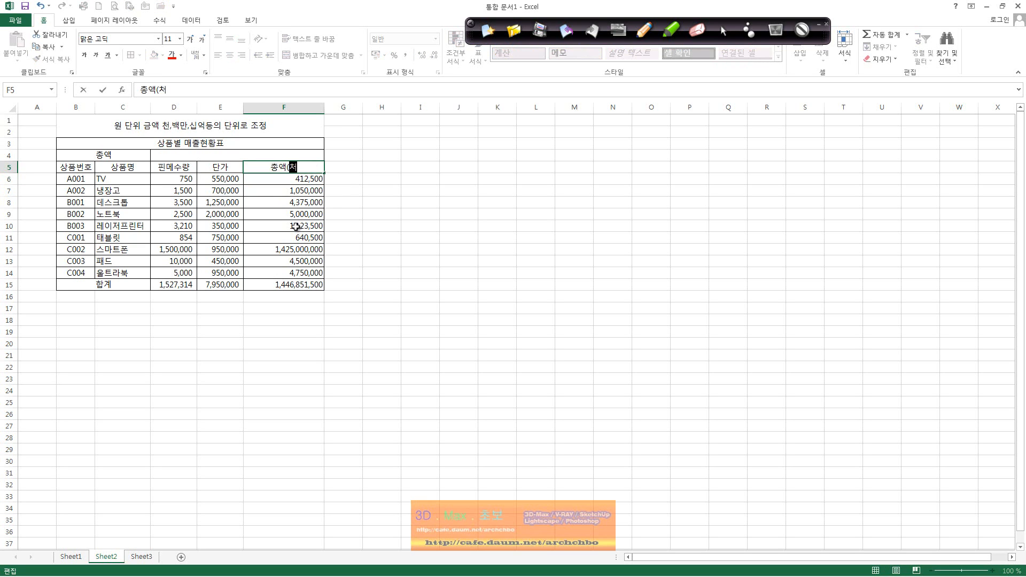
{"action": "key", "text": "BackSpace"}
{"action": "key", "text": "BackSpace"}
{"action": "key", "text": "BackSpace"}
{"action": "type", "text": "차"}
{"action": "type", "text": "천만)"}
{"action": "key", "text": "Return"}
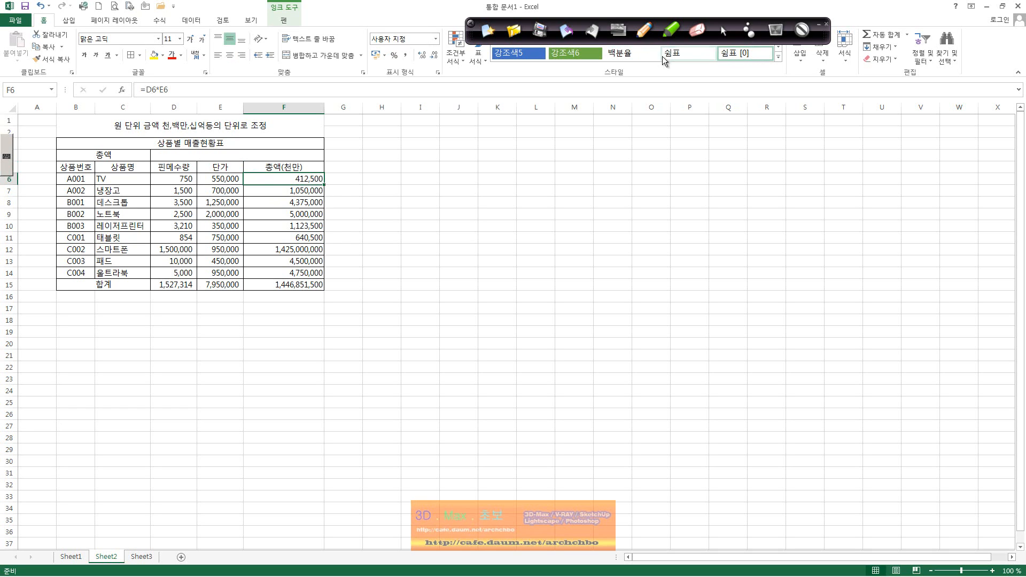
Step: Handwrite the format code #,###,### with the pen on the blank area beside the table
{"action": "left_click", "coordinate": [645, 30]}
{"action": "mouse_move", "coordinate": [519, 140]}
{"action": "left_mouse_down"}
{"action": "mouse_move", "coordinate": [505, 151]}
{"action": "mouse_move", "coordinate": [531, 133]}
{"action": "mouse_move", "coordinate": [567, 136]}
{"action": "mouse_move", "coordinate": [586, 154]}
{"action": "left_mouse_up"}
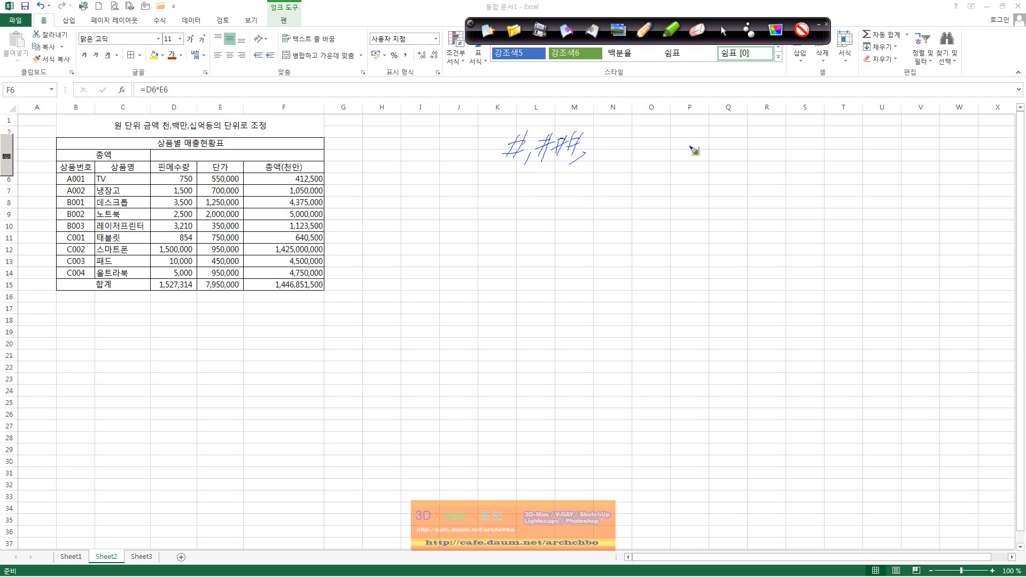
{"action": "left_click_drag", "start_coordinate": [595, 141], "coordinate": [608, 139]}
{"action": "mouse_move", "coordinate": [592, 149]}
{"action": "left_mouse_down"}
{"action": "mouse_move", "coordinate": [607, 146]}
{"action": "mouse_move", "coordinate": [596, 152]}
{"action": "left_mouse_up"}
{"action": "left_click_drag", "start_coordinate": [606, 134], "coordinate": [601, 152]}
{"action": "left_click_drag", "start_coordinate": [612, 140], "coordinate": [622, 144]}
{"action": "left_click_drag", "start_coordinate": [615, 135], "coordinate": [610, 150]}
{"action": "mouse_move", "coordinate": [620, 134]}
{"action": "left_mouse_down"}
{"action": "mouse_move", "coordinate": [615, 151]}
{"action": "mouse_move", "coordinate": [645, 136]}
{"action": "left_mouse_up"}
{"action": "mouse_move", "coordinate": [627, 145]}
{"action": "left_mouse_down"}
{"action": "mouse_move", "coordinate": [642, 142]}
{"action": "mouse_move", "coordinate": [631, 150]}
{"action": "left_mouse_up"}
{"action": "left_click_drag", "start_coordinate": [641, 134], "coordinate": [635, 151]}
{"action": "left_click", "coordinate": [631, 155]}
Step: Handwrite the sample amount 4,125,000 beneath the handwritten format code
{"action": "left_click_drag", "start_coordinate": [505, 174], "coordinate": [513, 196]}
{"action": "mouse_move", "coordinate": [529, 188]}
{"action": "left_mouse_down"}
{"action": "mouse_move", "coordinate": [526, 198]}
{"action": "mouse_move", "coordinate": [538, 196]}
{"action": "left_mouse_up"}
{"action": "left_click_drag", "start_coordinate": [542, 186], "coordinate": [553, 190]}
{"action": "mouse_move", "coordinate": [550, 184]}
{"action": "left_mouse_down"}
{"action": "mouse_move", "coordinate": [561, 182]}
{"action": "mouse_move", "coordinate": [565, 196]}
{"action": "mouse_move", "coordinate": [639, 183]}
{"action": "left_mouse_up"}
{"action": "left_click", "coordinate": [588, 188]}
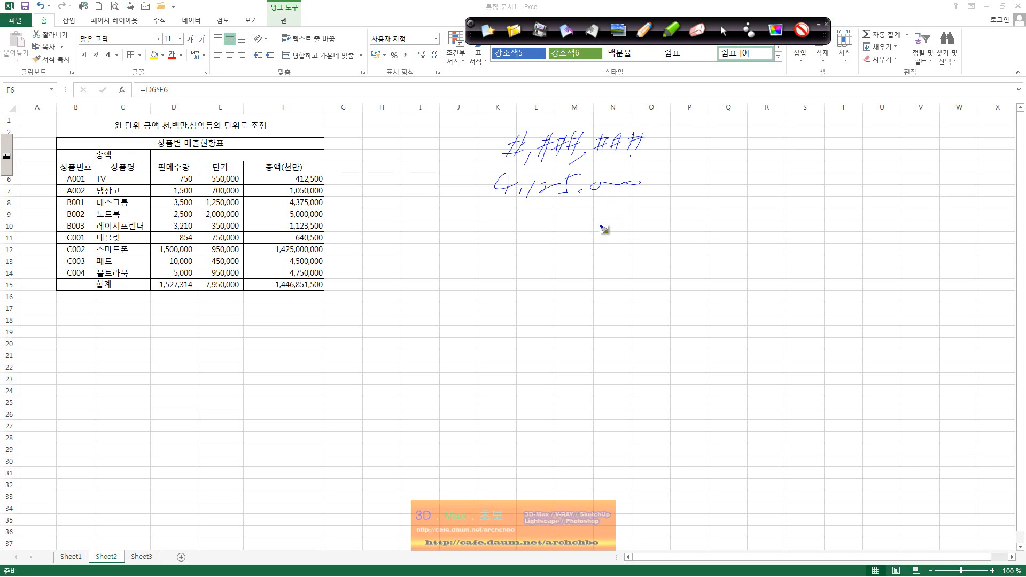
Step: Strike through the handwritten example and write #,###,, below it, circling the two trailing commas
{"action": "left_click_drag", "start_coordinate": [507, 209], "coordinate": [688, 117]}
{"action": "left_click_drag", "start_coordinate": [503, 227], "coordinate": [527, 223]}
{"action": "mouse_move", "coordinate": [503, 235]}
{"action": "left_mouse_down"}
{"action": "mouse_move", "coordinate": [526, 231]}
{"action": "mouse_move", "coordinate": [509, 241]}
{"action": "left_mouse_up"}
{"action": "left_click_drag", "start_coordinate": [523, 215], "coordinate": [519, 239]}
{"action": "left_click_drag", "start_coordinate": [530, 234], "coordinate": [557, 220]}
{"action": "left_click_drag", "start_coordinate": [550, 220], "coordinate": [550, 237]}
{"action": "mouse_move", "coordinate": [561, 225]}
{"action": "left_mouse_down"}
{"action": "mouse_move", "coordinate": [582, 219]}
{"action": "mouse_move", "coordinate": [560, 241]}
{"action": "left_mouse_up"}
{"action": "mouse_move", "coordinate": [581, 215]}
{"action": "left_mouse_down"}
{"action": "mouse_move", "coordinate": [570, 238]}
{"action": "mouse_move", "coordinate": [594, 218]}
{"action": "left_mouse_up"}
{"action": "mouse_move", "coordinate": [581, 231]}
{"action": "left_mouse_down"}
{"action": "mouse_move", "coordinate": [595, 221]}
{"action": "mouse_move", "coordinate": [583, 239]}
{"action": "left_mouse_up"}
{"action": "mouse_move", "coordinate": [595, 218]}
{"action": "left_mouse_down"}
{"action": "mouse_move", "coordinate": [589, 238]}
{"action": "mouse_move", "coordinate": [627, 254]}
{"action": "left_mouse_up"}
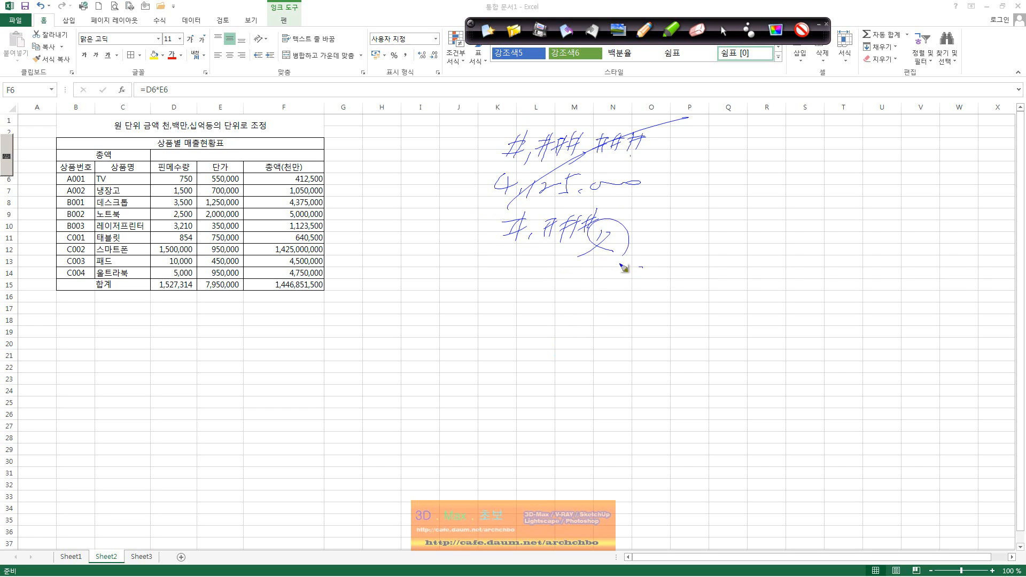
Step: Change the custom number format of the total amounts in F6:F15 to #,###,, to show them in millions
{"action": "left_click", "coordinate": [724, 33]}
{"action": "left_click_drag", "start_coordinate": [288, 179], "coordinate": [299, 284]}
{"action": "left_click", "coordinate": [437, 72]}
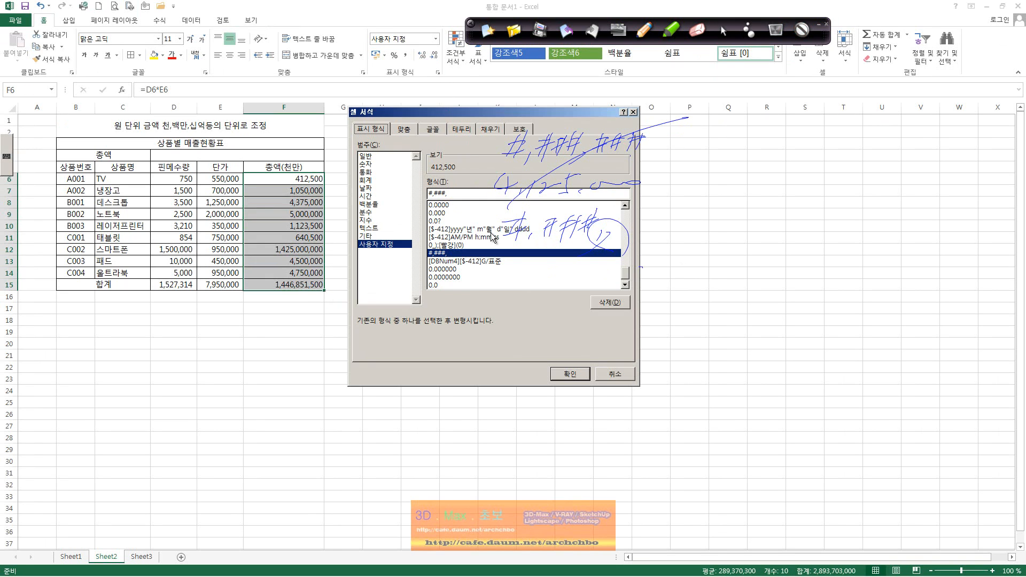
{"action": "left_click", "coordinate": [464, 194]}
{"action": "type", "text": ","}
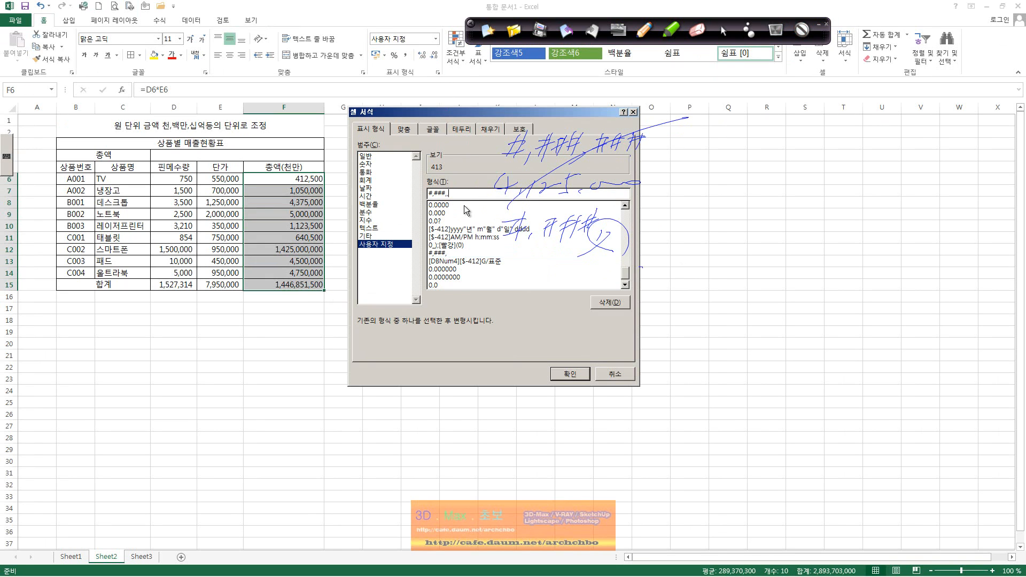
{"action": "left_click", "coordinate": [575, 379]}
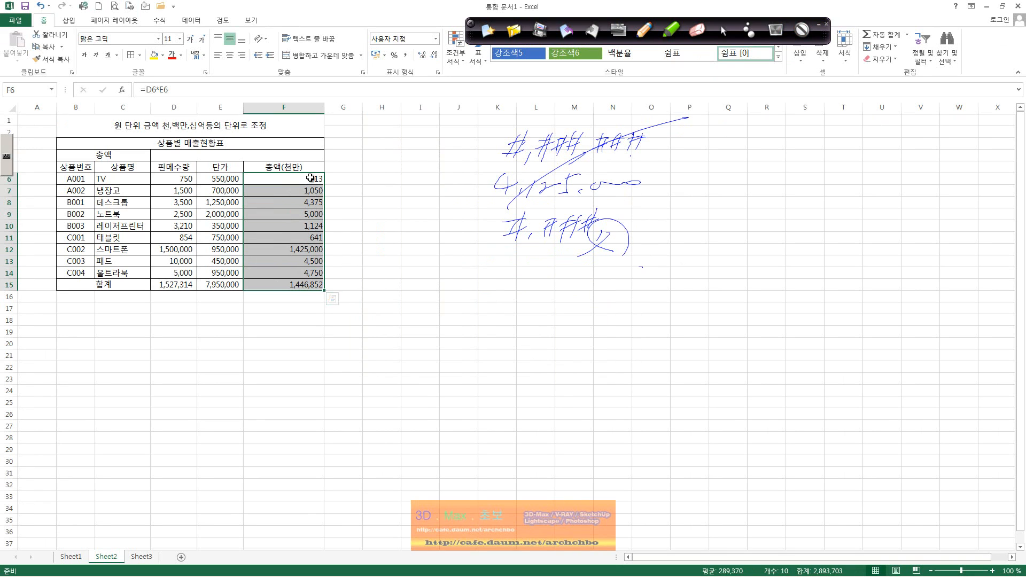
Step: Change the unit in the F5 total amount header to (백만)
{"action": "double_click", "coordinate": [293, 167]}
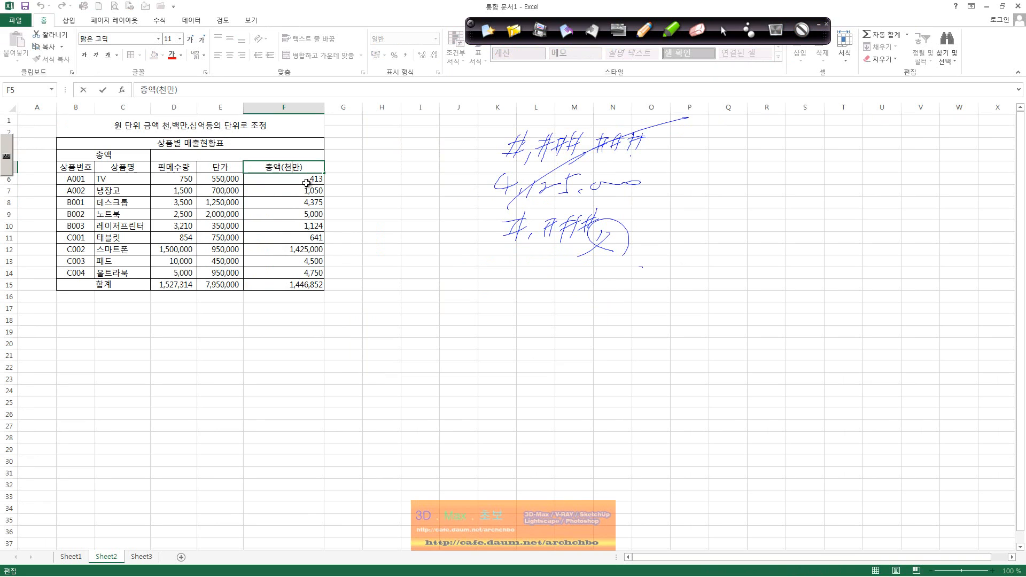
{"action": "key", "text": "BackSpace"}
{"action": "type", "text": "배"}
{"action": "key", "text": "Return"}
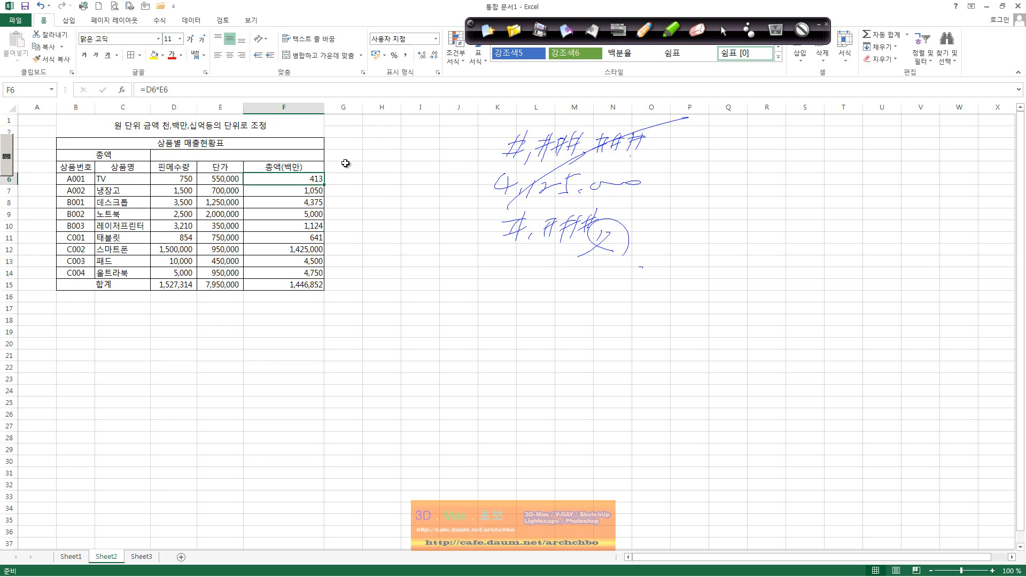
Step: Set the custom number format of the total amounts in F6:F15 back to #,###, for thousands
{"action": "left_click_drag", "start_coordinate": [323, 184], "coordinate": [317, 282]}
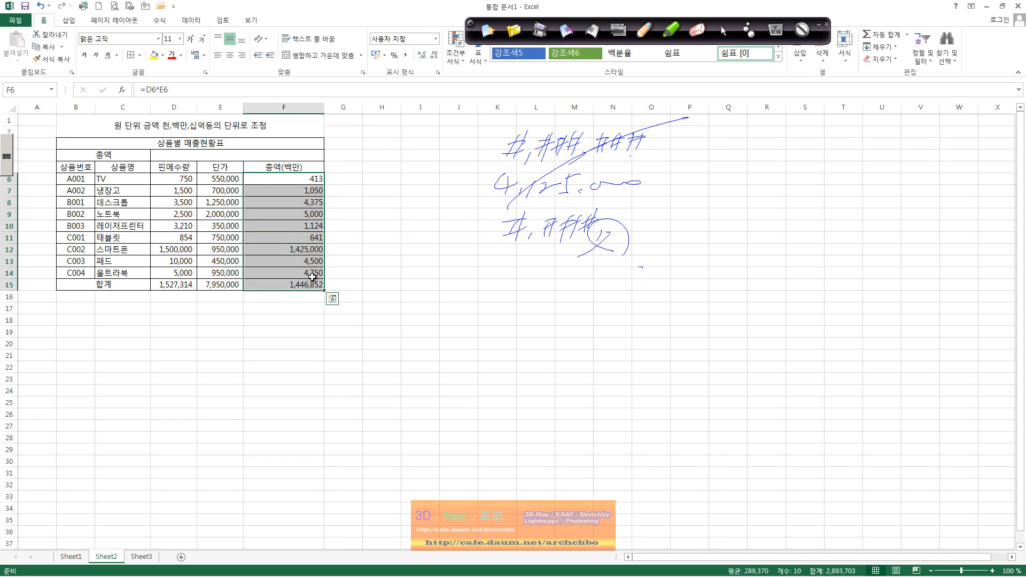
{"action": "left_click", "coordinate": [437, 72]}
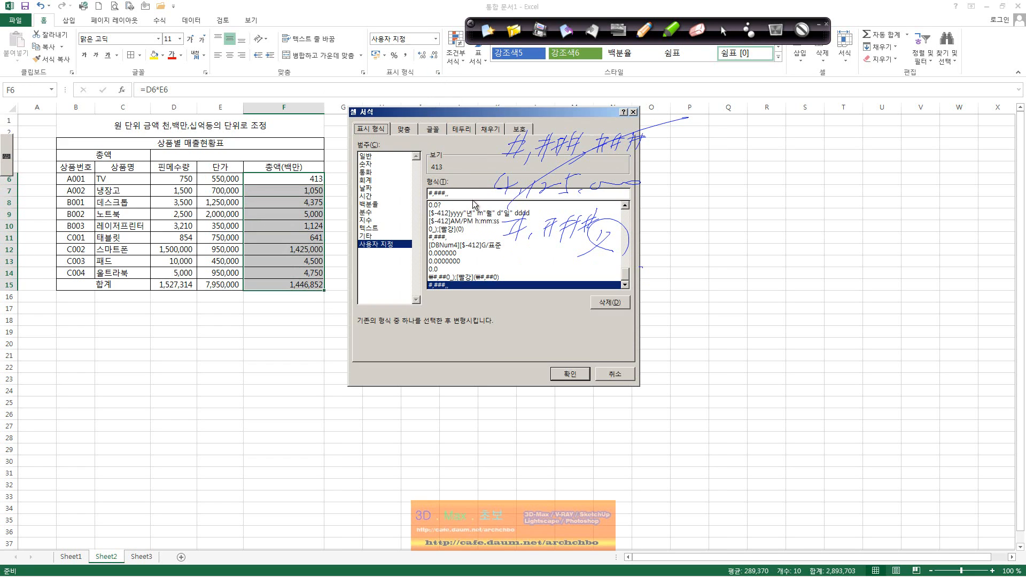
{"action": "left_click", "coordinate": [467, 194]}
{"action": "type", "text": ","}
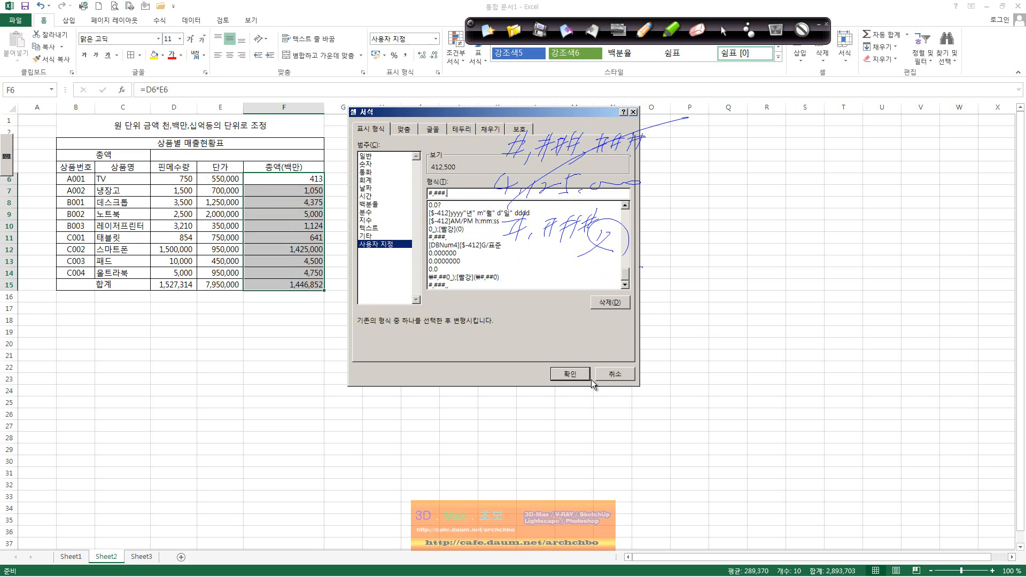
{"action": "left_click", "coordinate": [569, 373]}
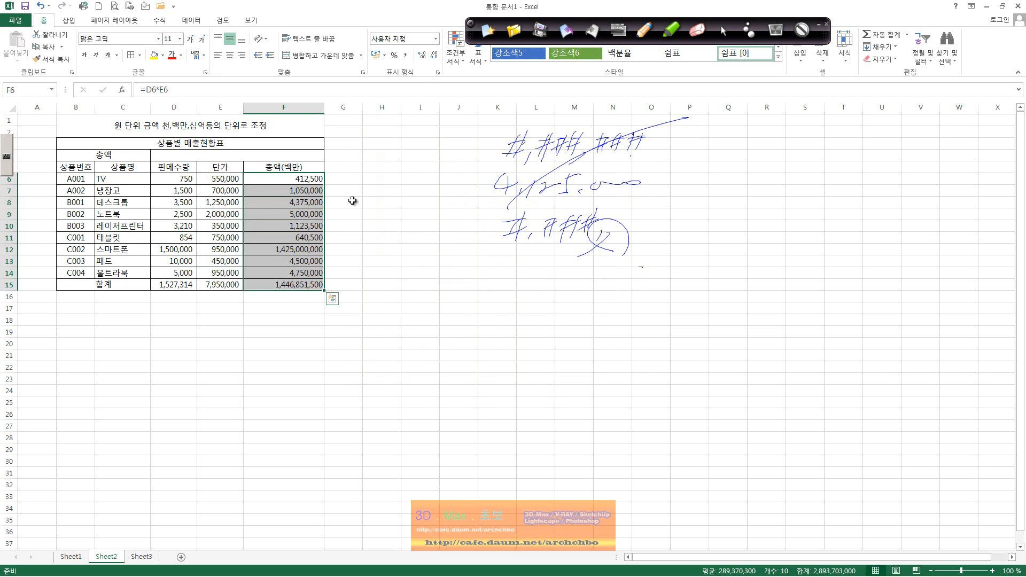
Step: Apply the Currency (통화) format to the total amounts in F6:F15 and deselect the range
{"action": "left_click", "coordinate": [436, 40]}
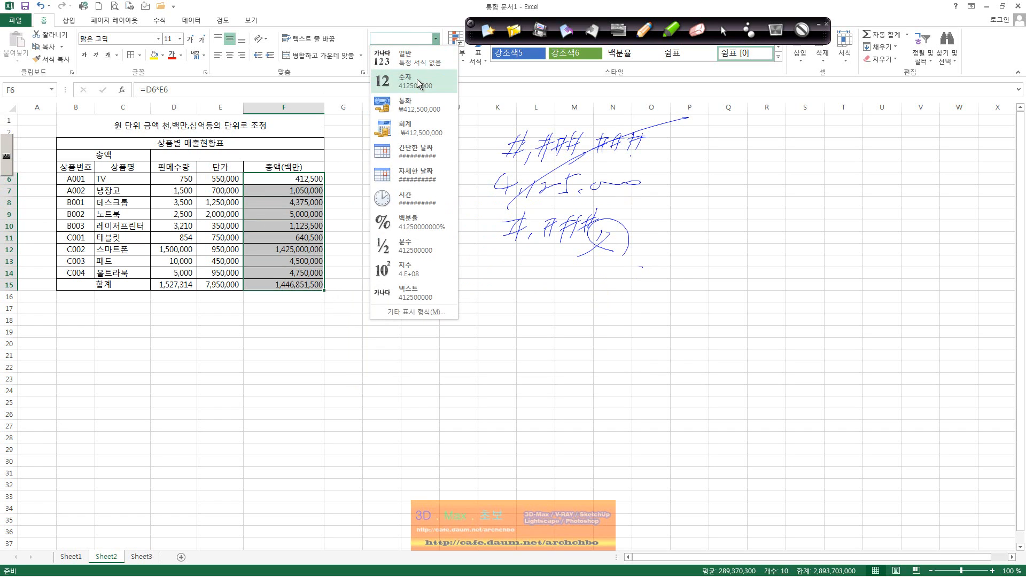
{"action": "left_click", "coordinate": [416, 93]}
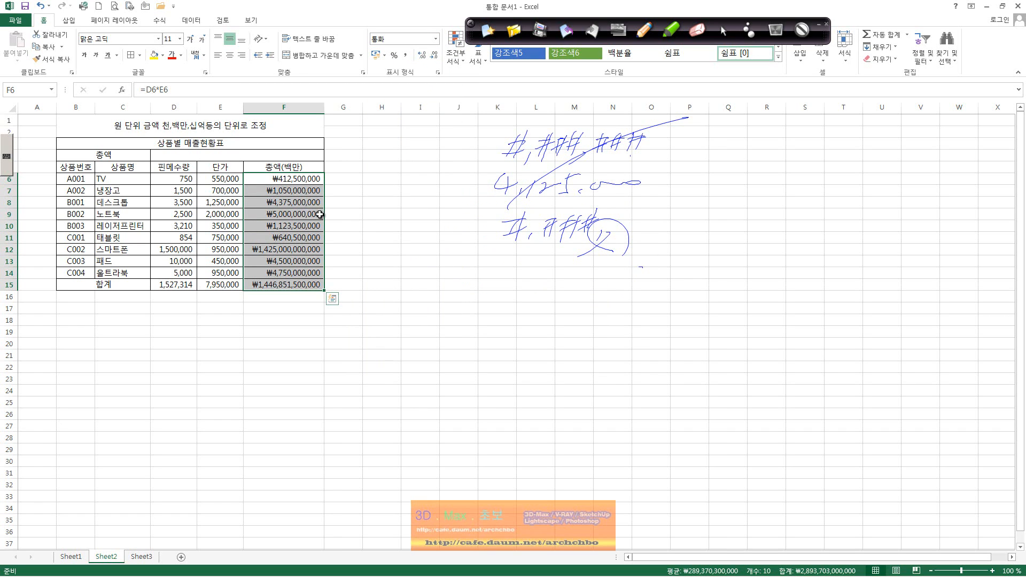
{"action": "left_click", "coordinate": [384, 215]}
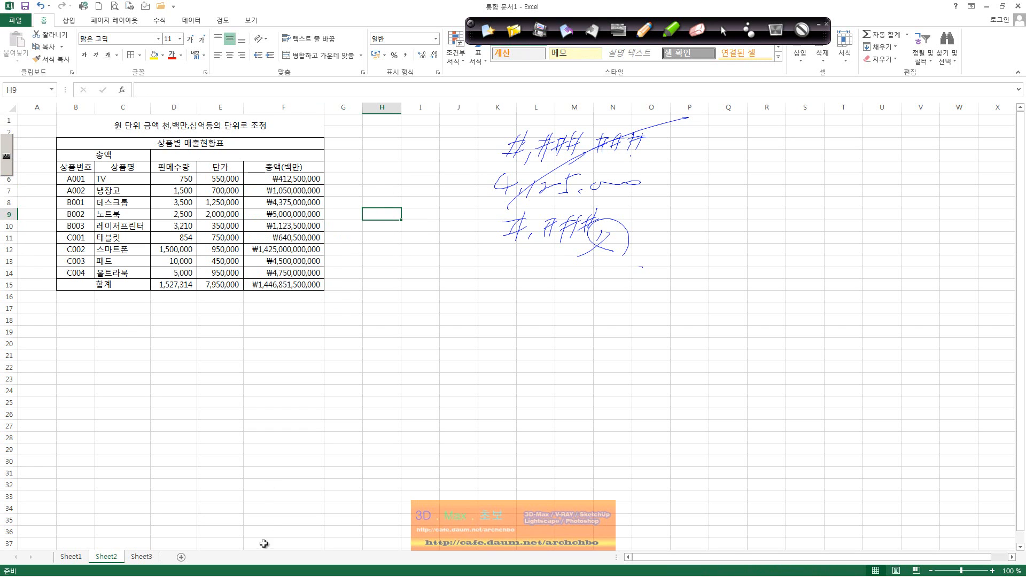
Step: Enter the formula =F15 in merged cell D4 to bring in the grand total
{"action": "left_click", "coordinate": [149, 556]}
{"action": "left_click", "coordinate": [124, 557]}
{"action": "left_click", "coordinate": [262, 158]}
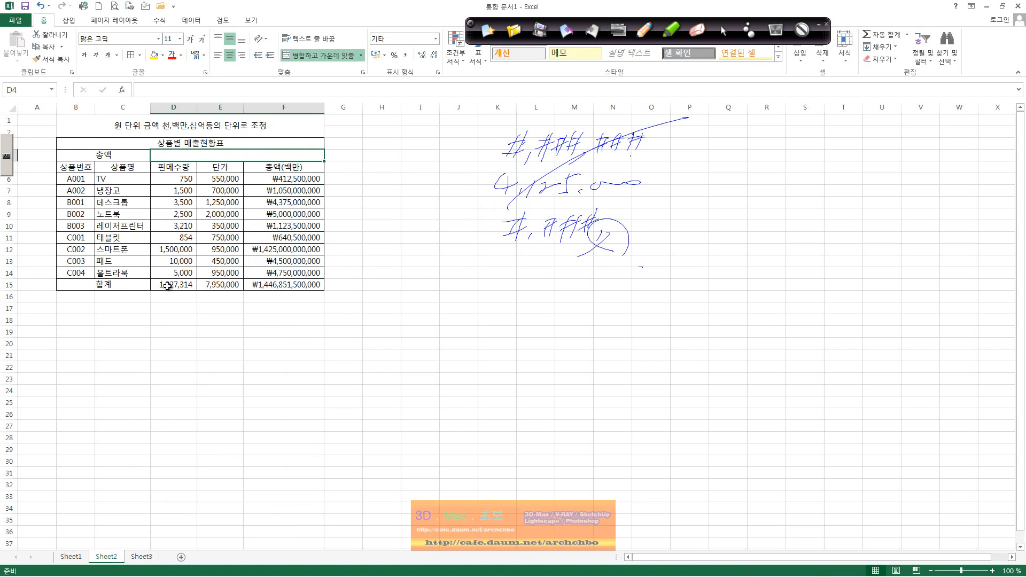
{"action": "left_click", "coordinate": [284, 282]}
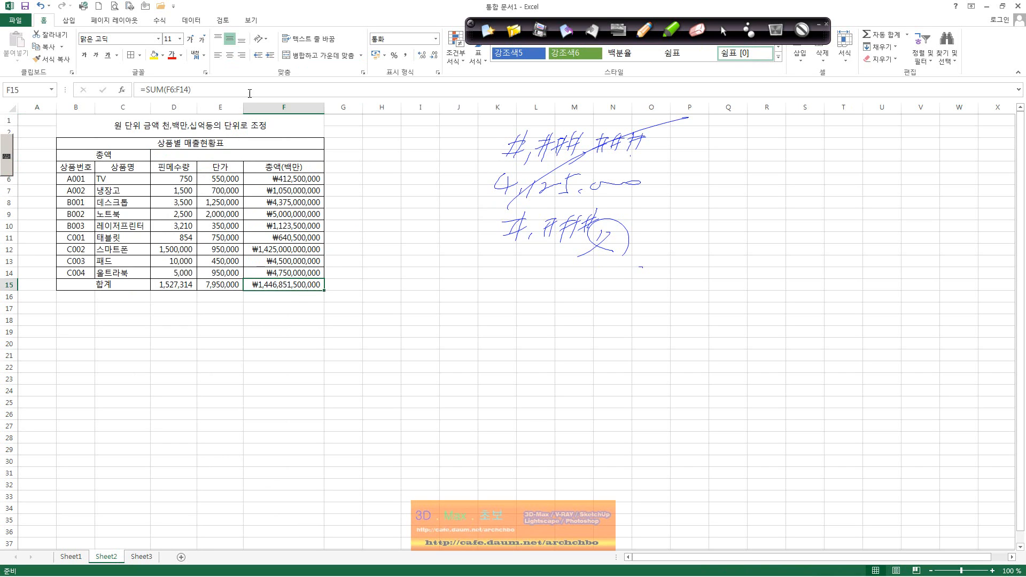
{"action": "left_click", "coordinate": [261, 143]}
{"action": "left_click", "coordinate": [276, 154]}
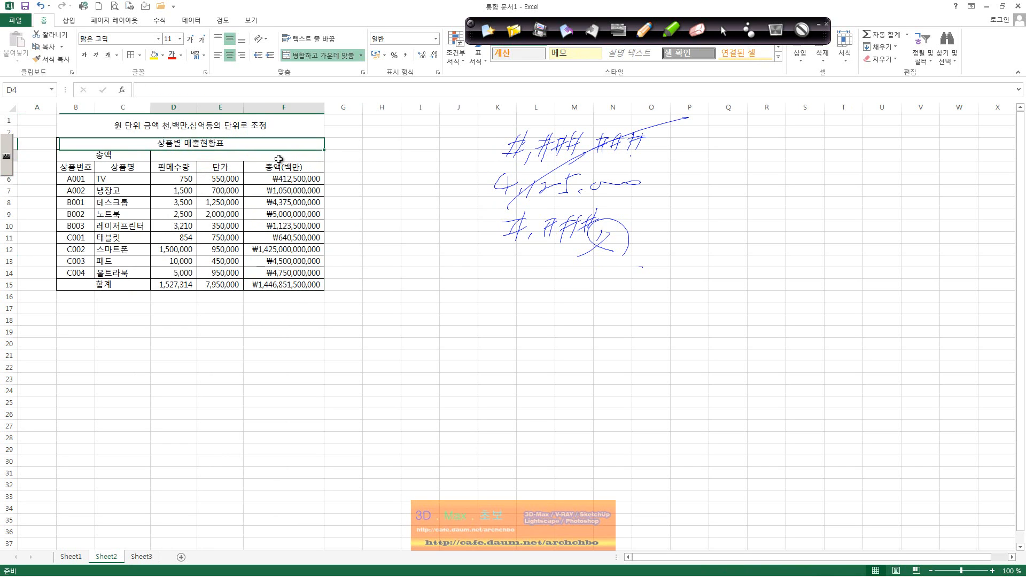
{"action": "left_click", "coordinate": [252, 90]}
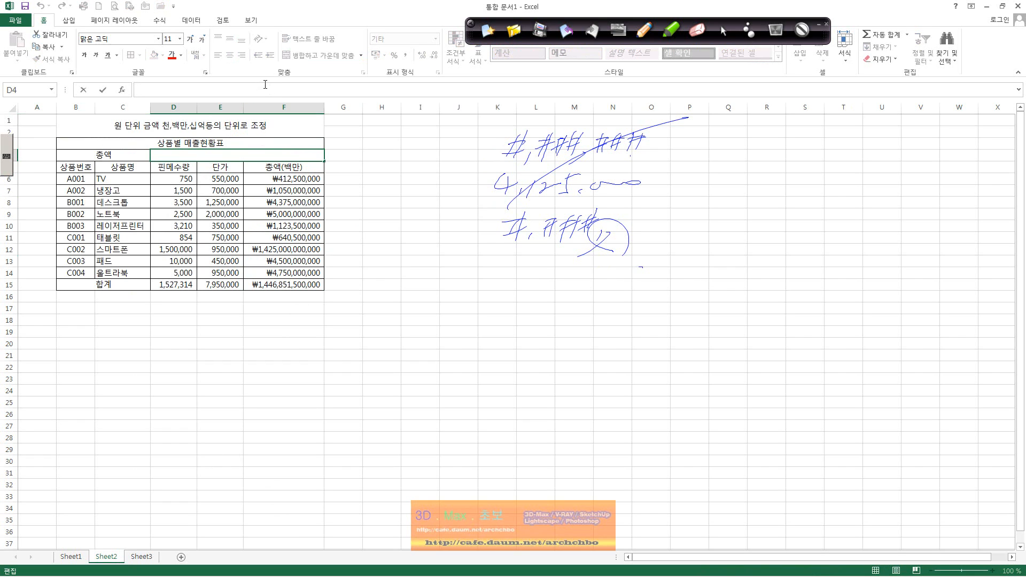
{"action": "type", "text": "="}
{"action": "left_click", "coordinate": [293, 284]}
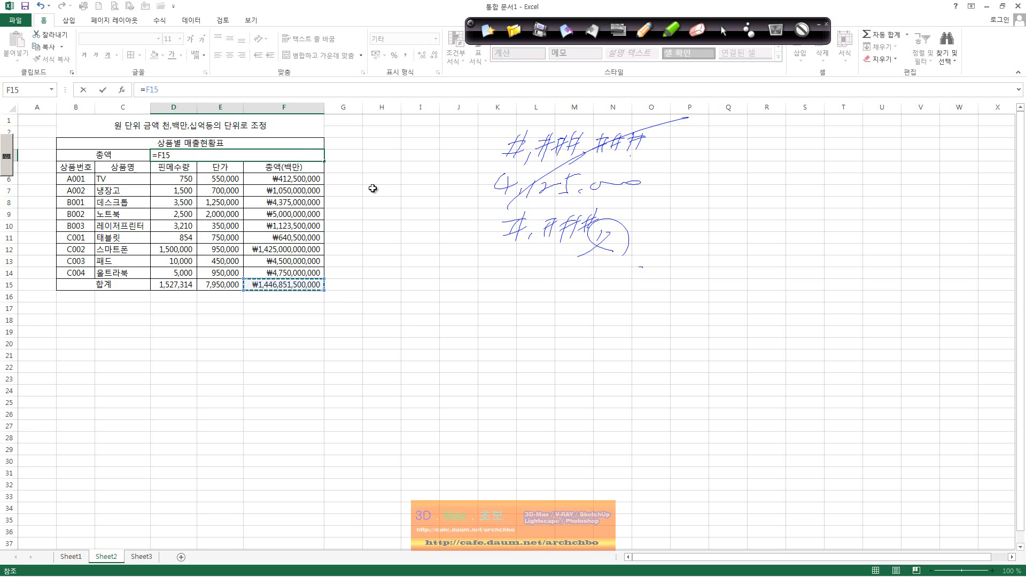
{"action": "key", "text": "Return"}
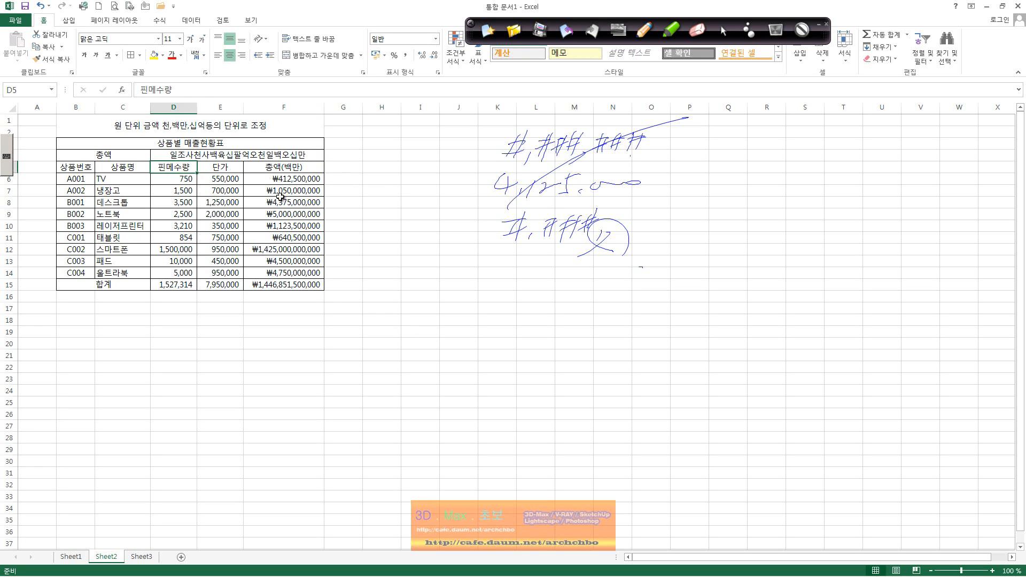
Step: Apply the Currency (통화) format to the total in D4
{"action": "left_click", "coordinate": [269, 140]}
{"action": "left_click", "coordinate": [288, 158]}
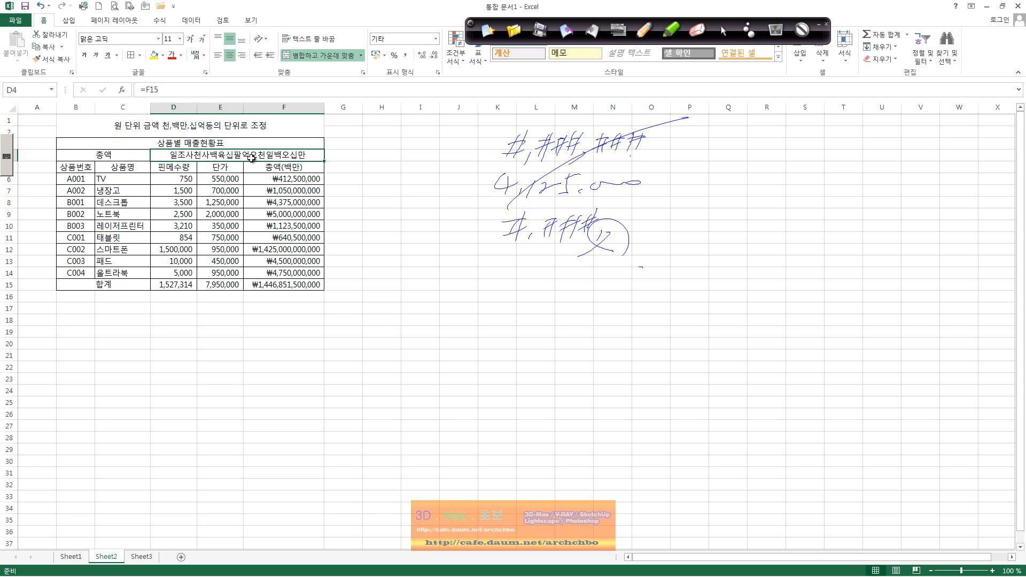
{"action": "left_click", "coordinate": [436, 39]}
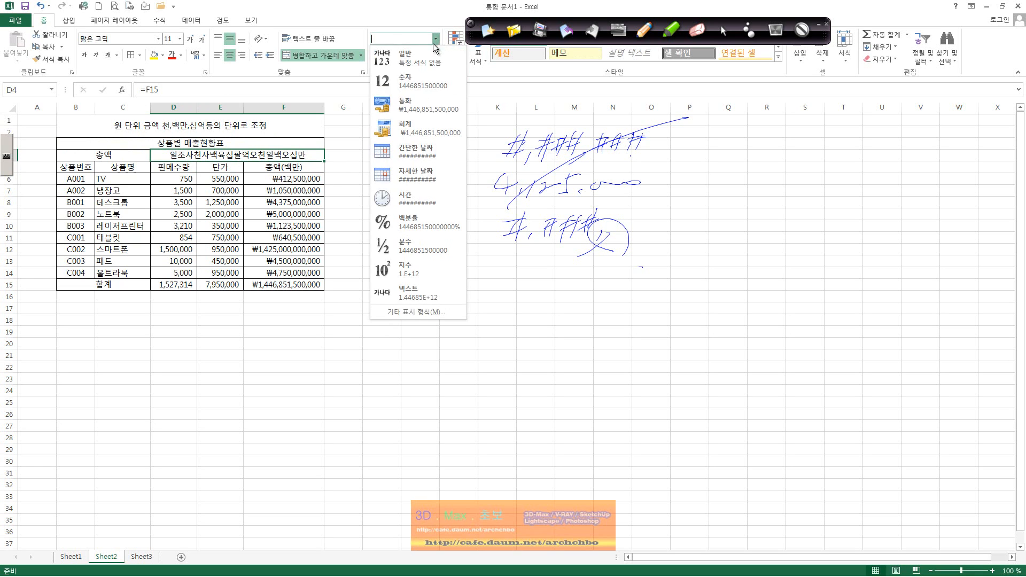
{"action": "left_click", "coordinate": [427, 103]}
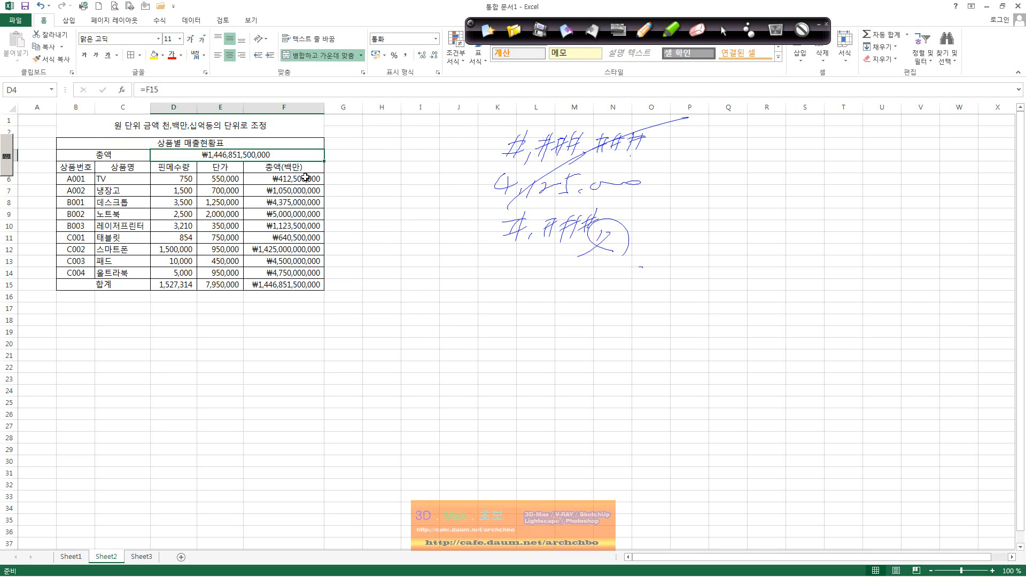
Step: Try the special (기타) number format 숫자(한글) on D4, switching its locale to 필리핀어
{"action": "left_click", "coordinate": [363, 72]}
{"action": "left_click", "coordinate": [633, 112]}
{"action": "left_click", "coordinate": [437, 72]}
{"action": "left_click_drag", "start_coordinate": [487, 116], "coordinate": [264, 252]}
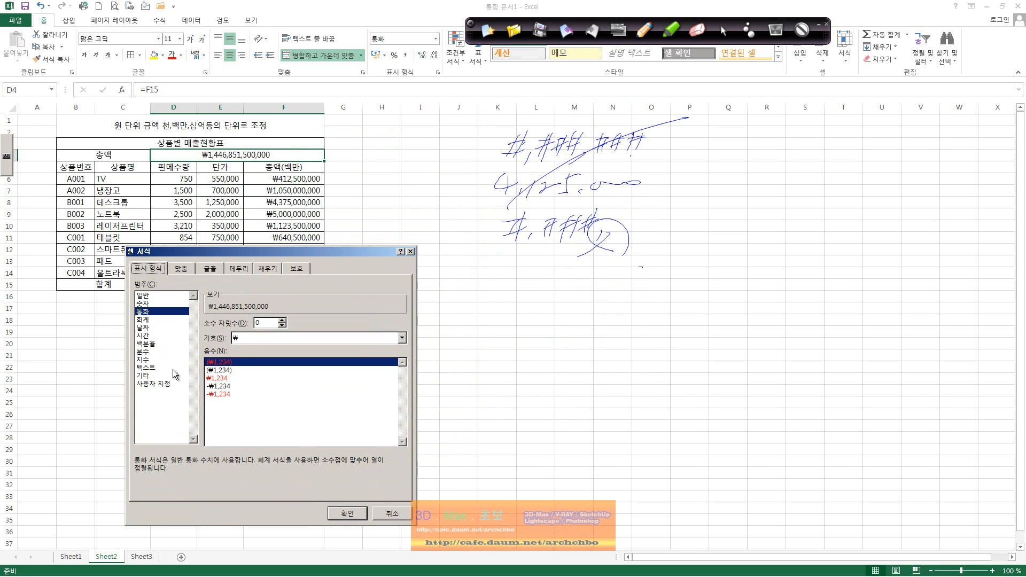
{"action": "left_click", "coordinate": [143, 375]}
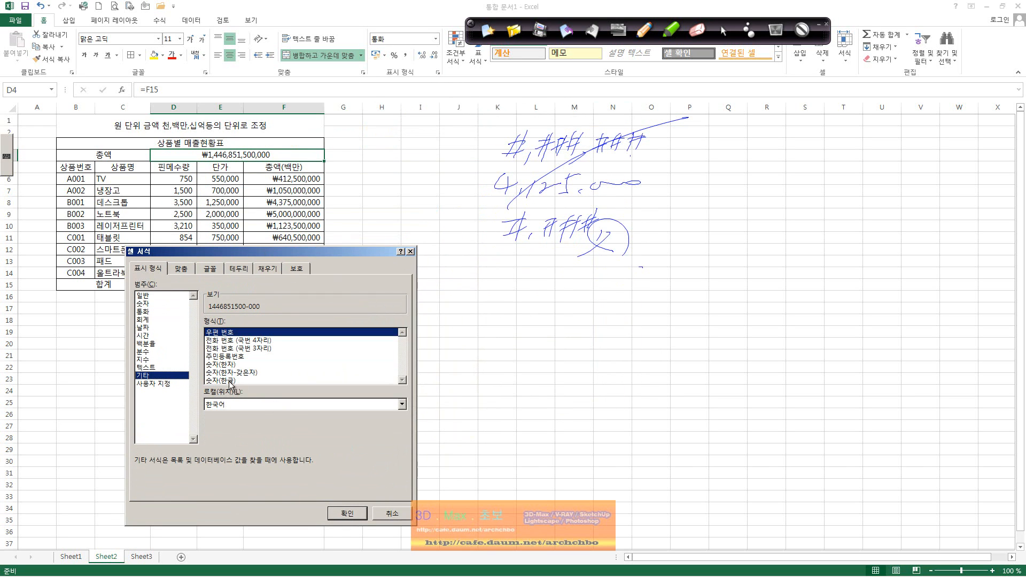
{"action": "left_click", "coordinate": [232, 380]}
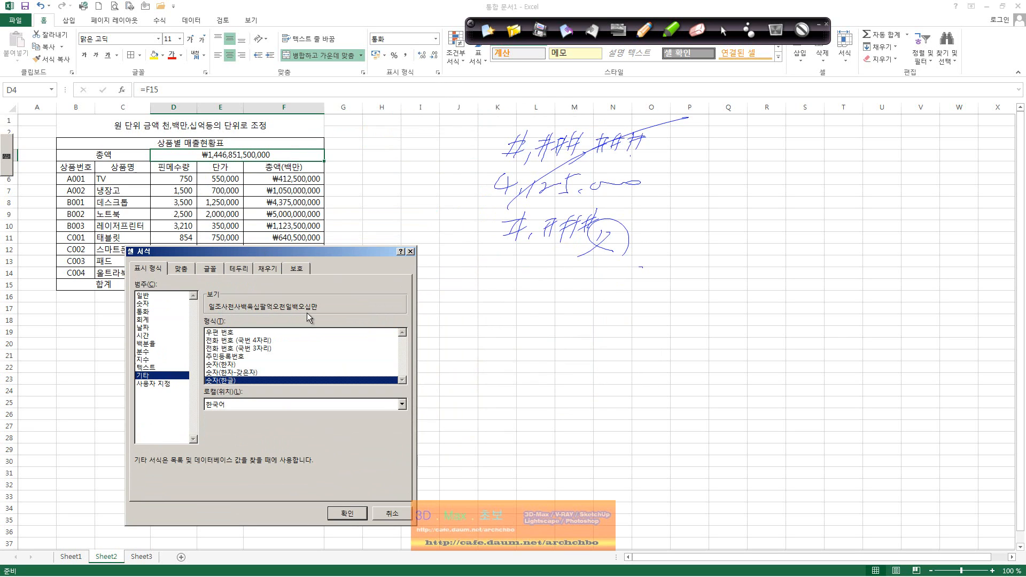
{"action": "left_click", "coordinate": [290, 399]}
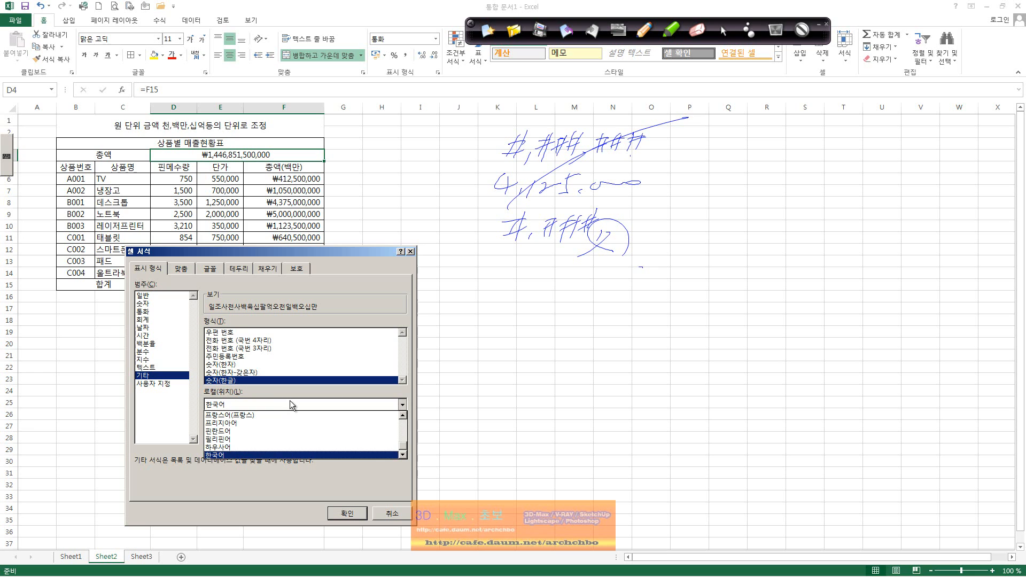
{"action": "left_click", "coordinate": [338, 439]}
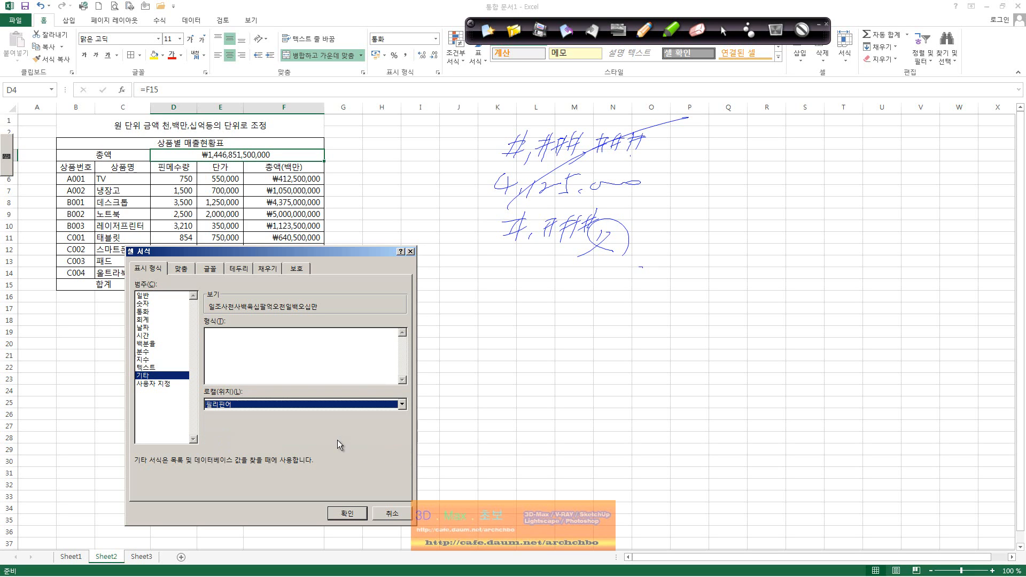
{"action": "left_click", "coordinate": [358, 514]}
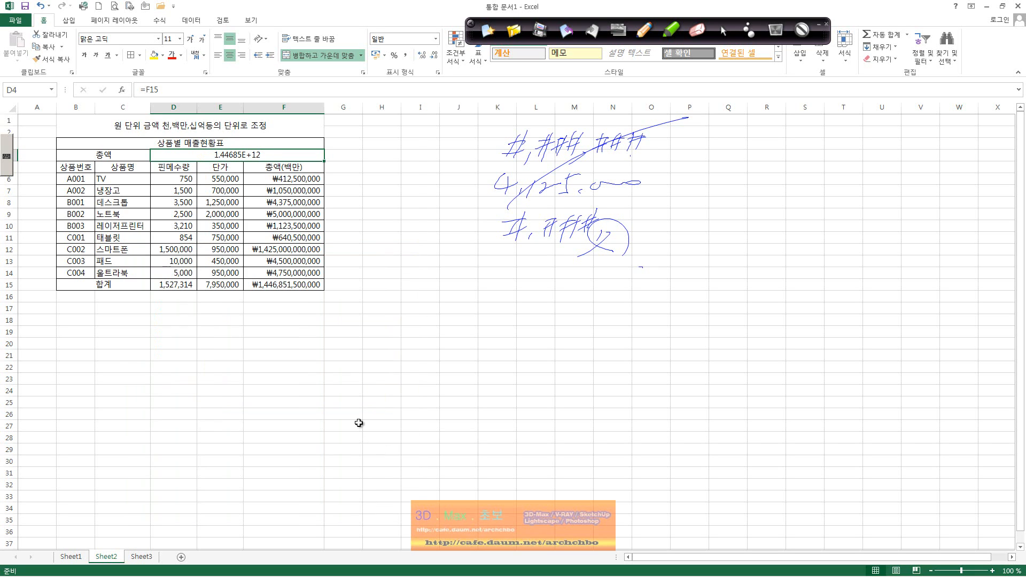
Step: Set D4 to the special (기타) format 우편 번호 with the locale 한국어
{"action": "right_click", "coordinate": [259, 154]}
{"action": "left_click", "coordinate": [437, 73]}
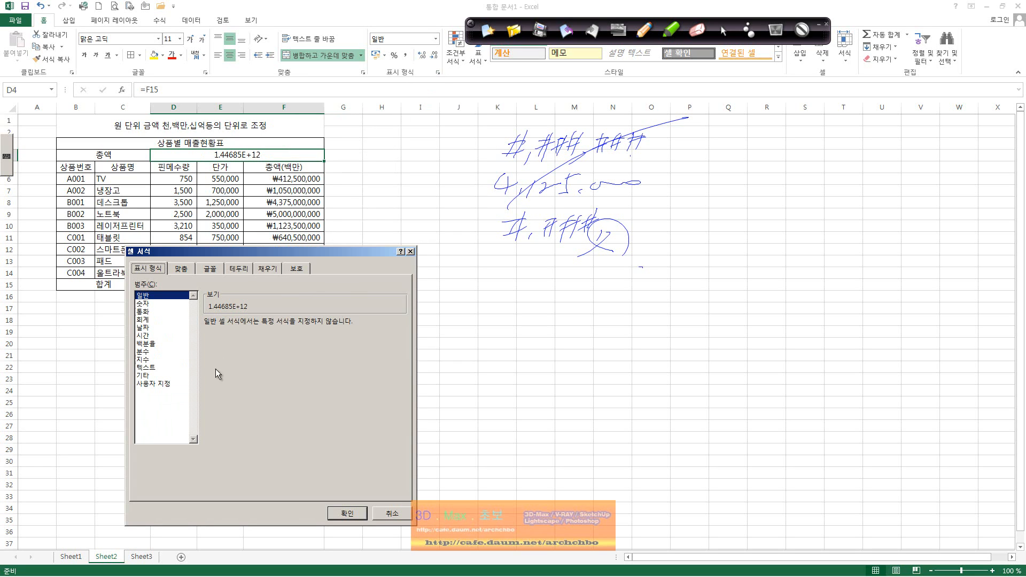
{"action": "left_click", "coordinate": [143, 375]}
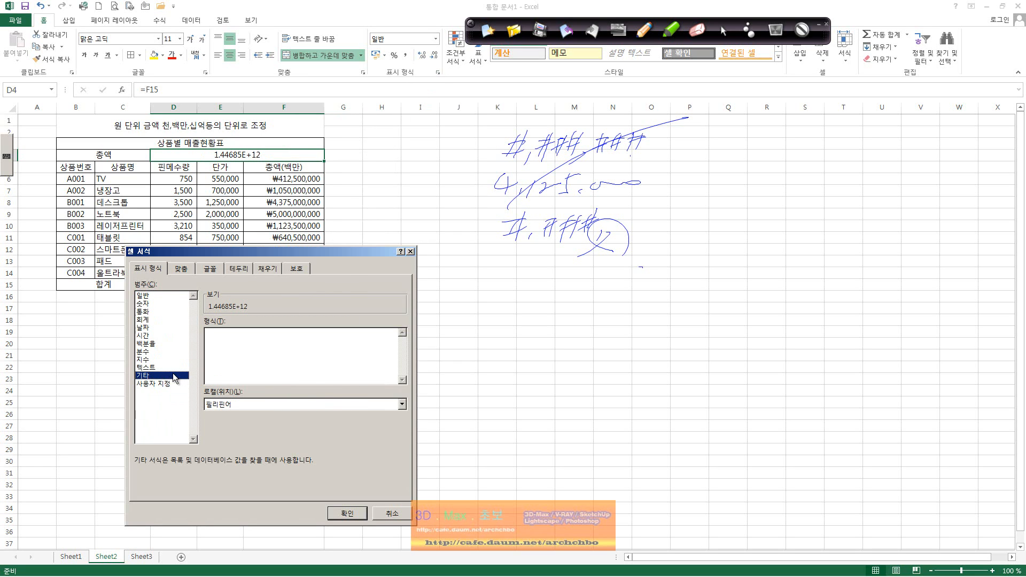
{"action": "left_click", "coordinate": [253, 404]}
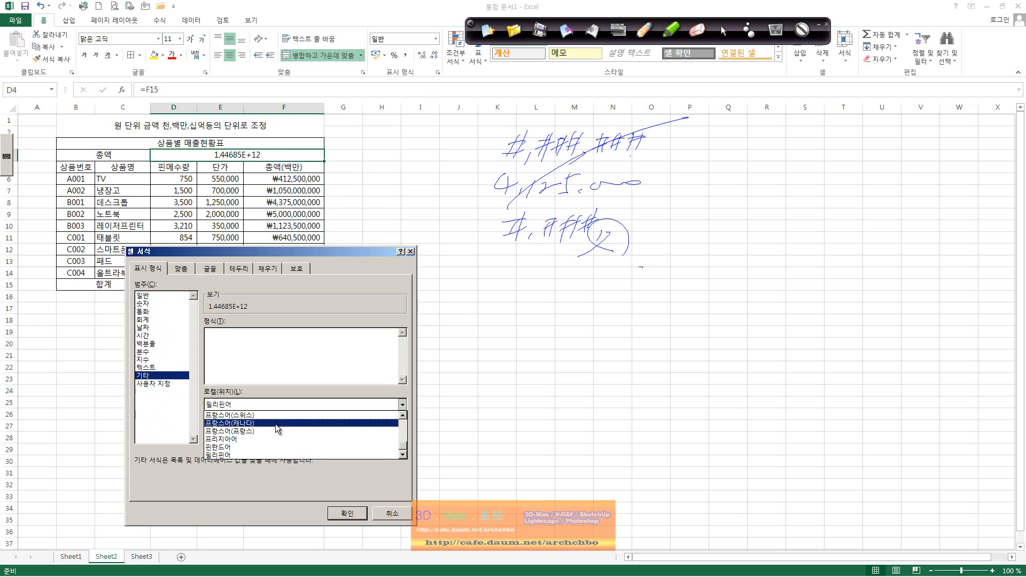
{"action": "scroll", "coordinate": [290, 419], "scroll_direction": "up", "scroll_amount": 6}
{"action": "scroll", "coordinate": [290, 416], "scroll_direction": "up", "scroll_amount": 5}
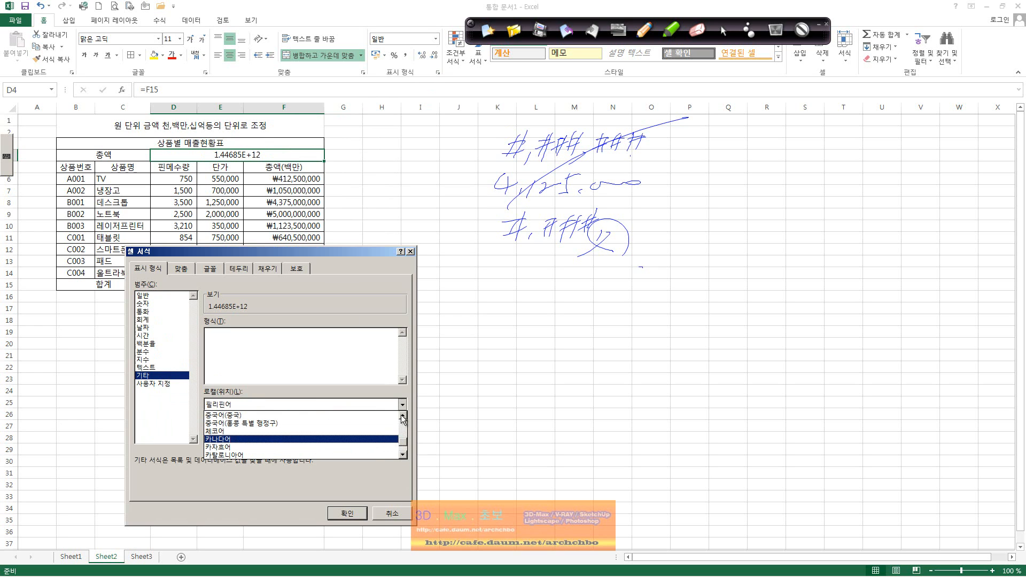
{"action": "left_click_drag", "start_coordinate": [402, 440], "coordinate": [402, 417]}
{"action": "left_click", "coordinate": [359, 416]}
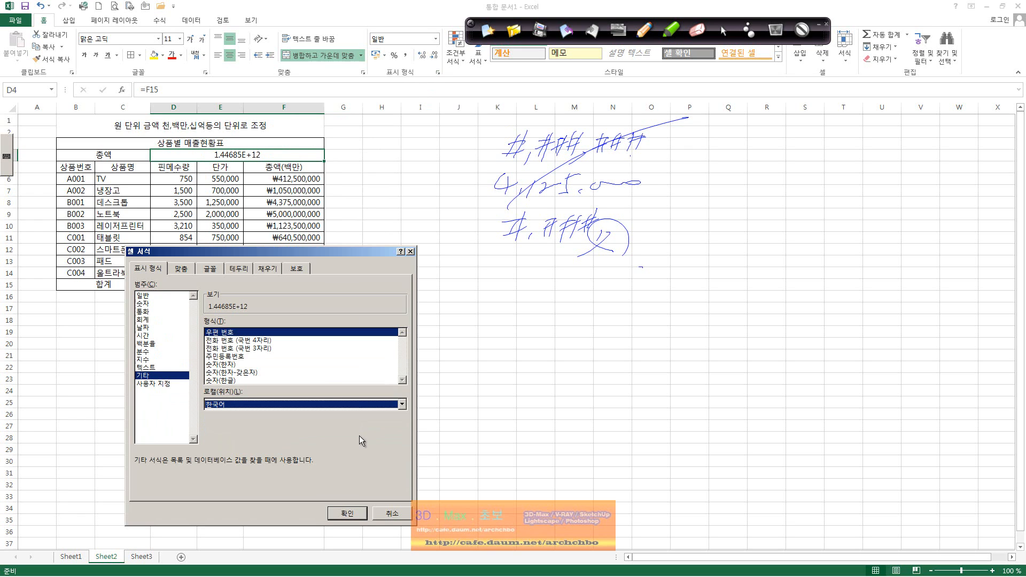
{"action": "left_click", "coordinate": [347, 513]}
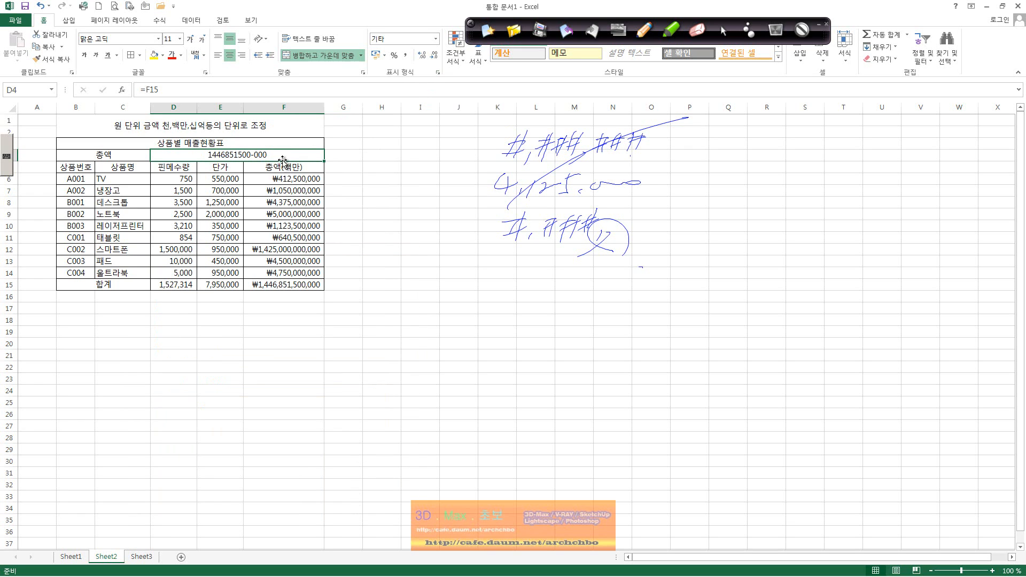
Step: Change D4's special format type to 숫자(한글) to spell the total in Korean
{"action": "left_click", "coordinate": [437, 73]}
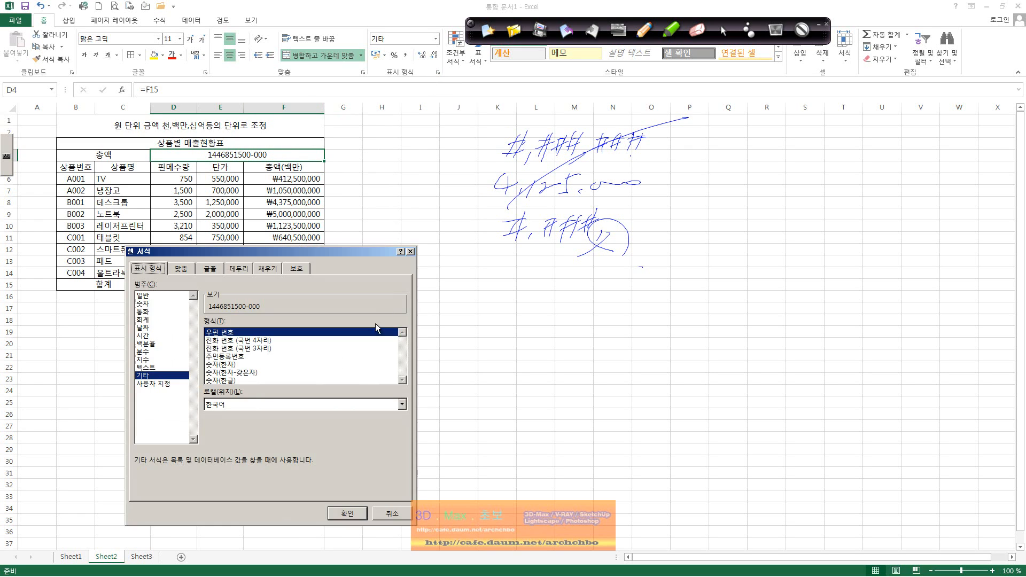
{"action": "left_click", "coordinate": [277, 380]}
{"action": "left_click", "coordinate": [347, 513]}
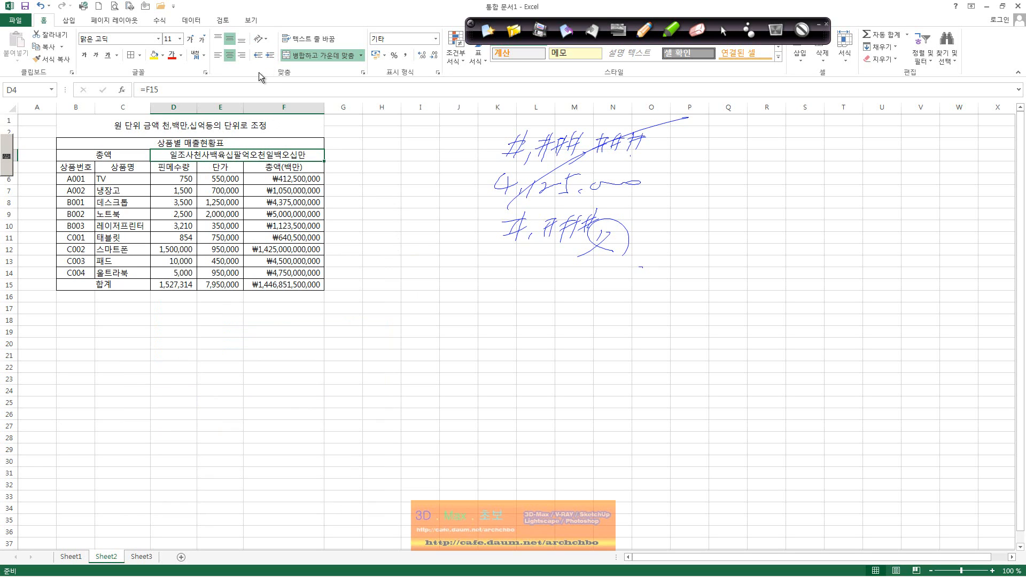
Step: Apply the special format 숫자(한자) to D4 to spell the total in Chinese characters
{"action": "left_click", "coordinate": [438, 72]}
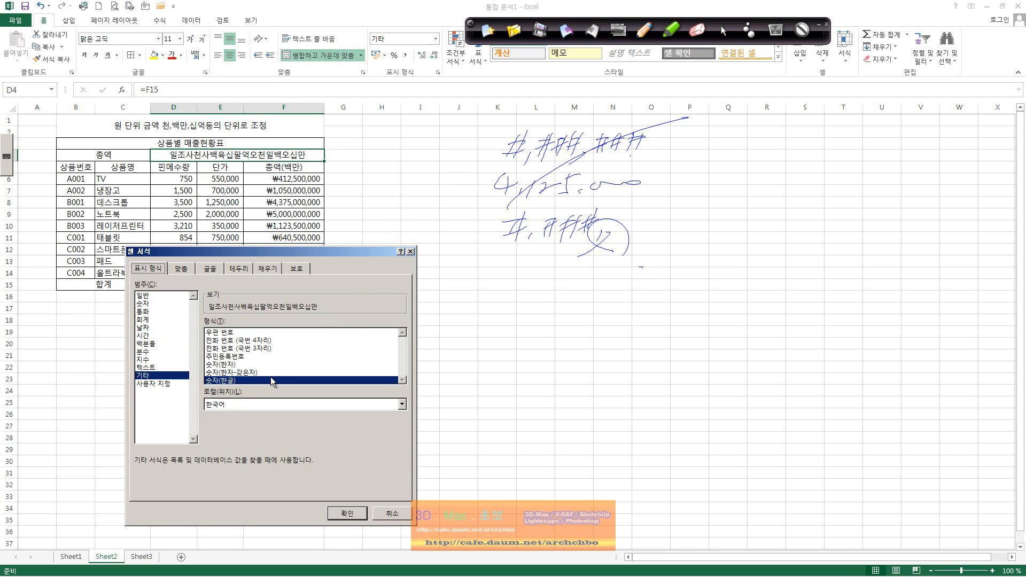
{"action": "left_click", "coordinate": [251, 364]}
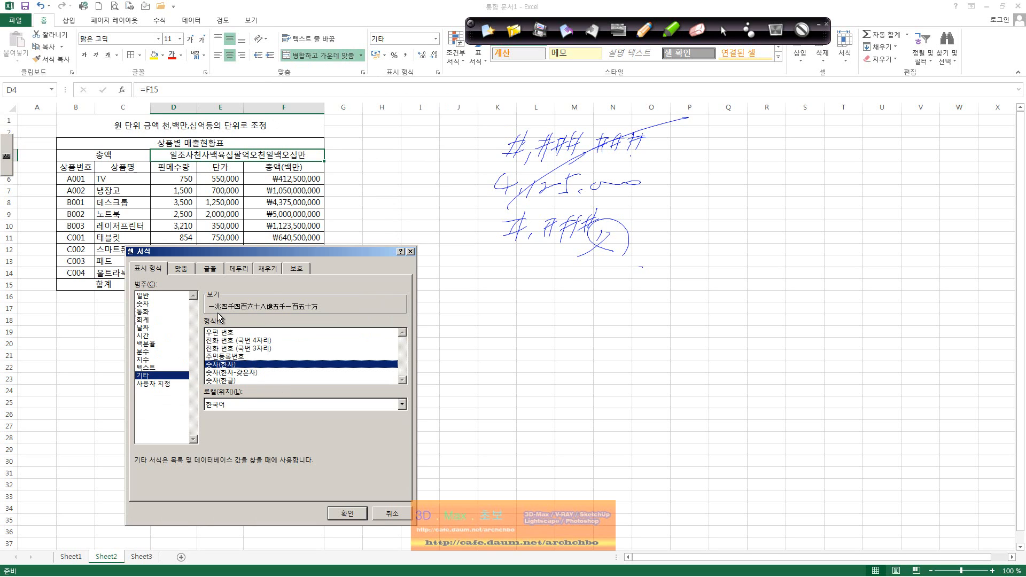
{"action": "left_click", "coordinate": [347, 513]}
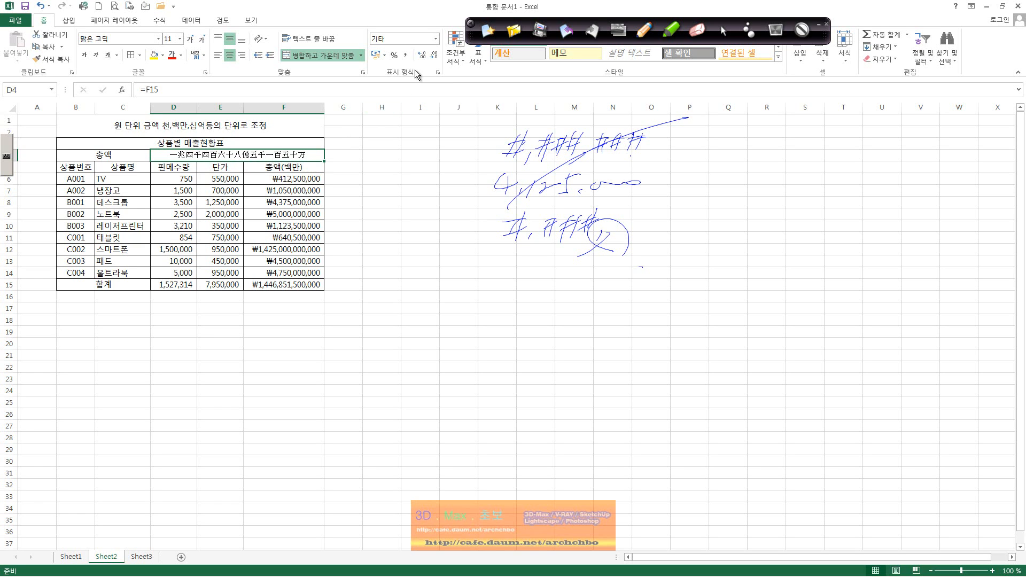
Step: Set D4's special format back to 숫자(한글)
{"action": "left_click", "coordinate": [438, 73]}
{"action": "left_click", "coordinate": [267, 379]}
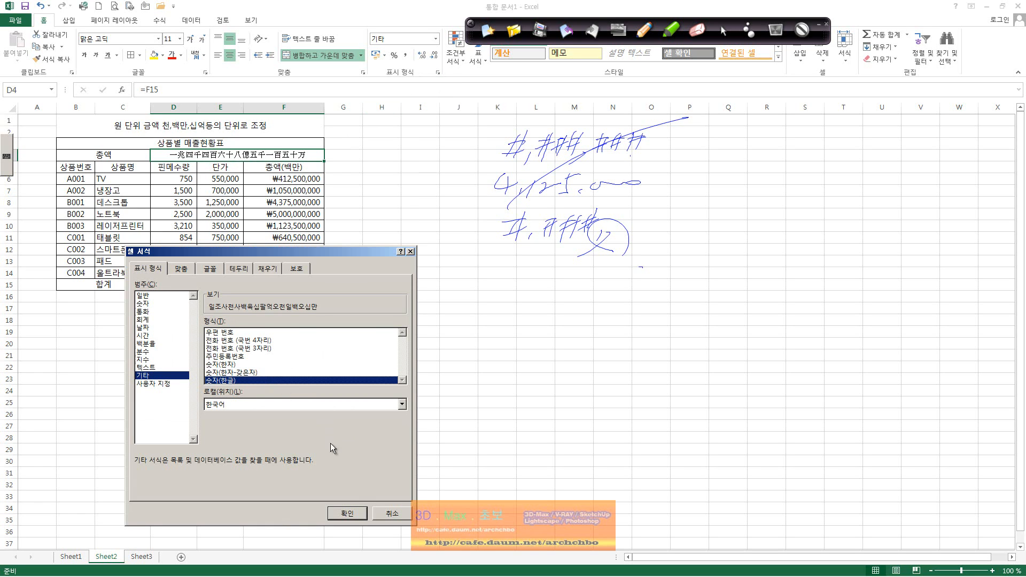
{"action": "left_click", "coordinate": [347, 513]}
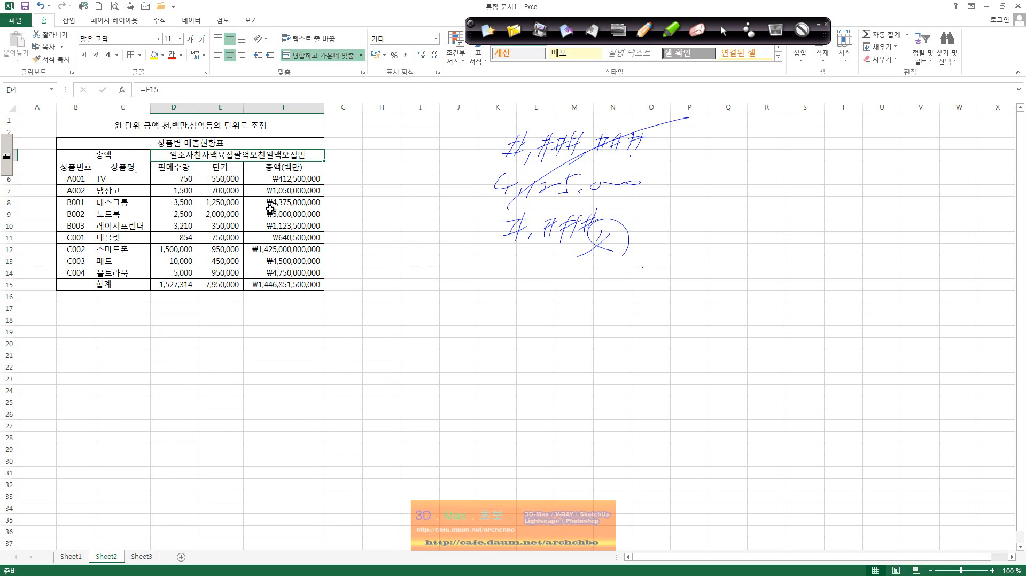
Step: Handwrite the ink note 일금 일조사천사백 beside the table's total row and underline the amount
{"action": "left_click", "coordinate": [644, 33]}
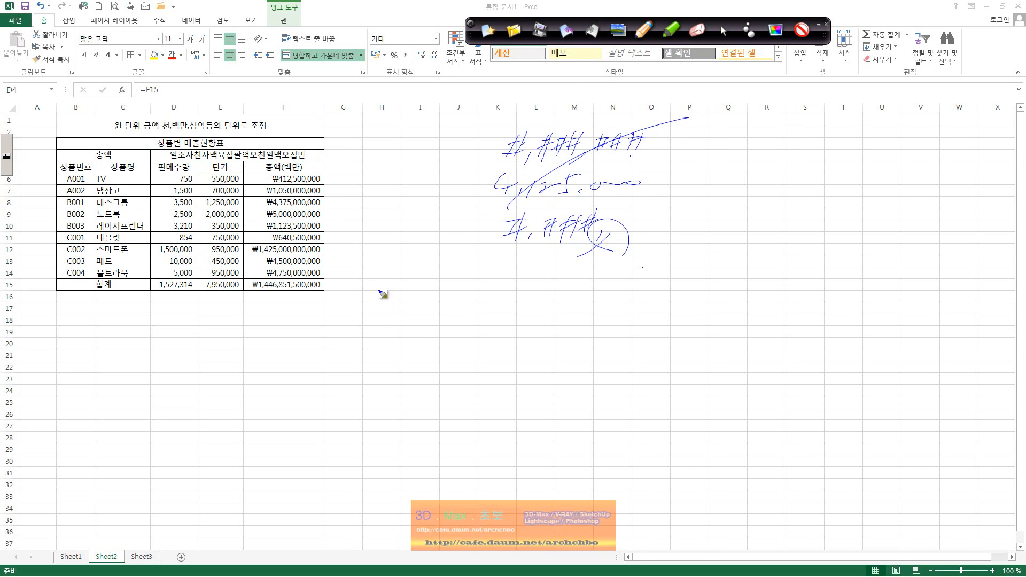
{"action": "left_click_drag", "start_coordinate": [382, 293], "coordinate": [390, 294]}
{"action": "mouse_move", "coordinate": [375, 301]}
{"action": "left_mouse_down"}
{"action": "mouse_move", "coordinate": [377, 312]}
{"action": "mouse_move", "coordinate": [406, 289]}
{"action": "mouse_move", "coordinate": [403, 303]}
{"action": "mouse_move", "coordinate": [392, 283]}
{"action": "mouse_move", "coordinate": [447, 307]}
{"action": "mouse_move", "coordinate": [487, 286]}
{"action": "mouse_move", "coordinate": [510, 289]}
{"action": "mouse_move", "coordinate": [518, 302]}
{"action": "mouse_move", "coordinate": [539, 288]}
{"action": "mouse_move", "coordinate": [579, 291]}
{"action": "mouse_move", "coordinate": [567, 316]}
{"action": "left_mouse_up"}
{"action": "left_click_drag", "start_coordinate": [445, 319], "coordinate": [758, 323]}
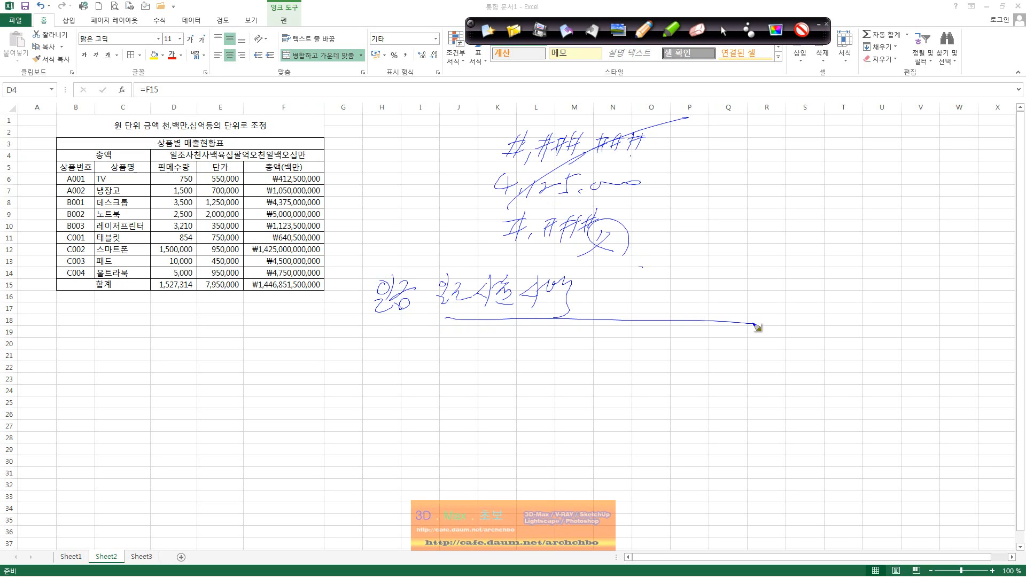
{"action": "left_click_drag", "start_coordinate": [694, 311], "coordinate": [753, 324]}
Step: Circle the handwritten word 일금 and add quotation marks around it in ink
{"action": "mouse_move", "coordinate": [408, 321]}
{"action": "left_mouse_down"}
{"action": "mouse_move", "coordinate": [377, 262]}
{"action": "mouse_move", "coordinate": [421, 319]}
{"action": "left_mouse_up"}
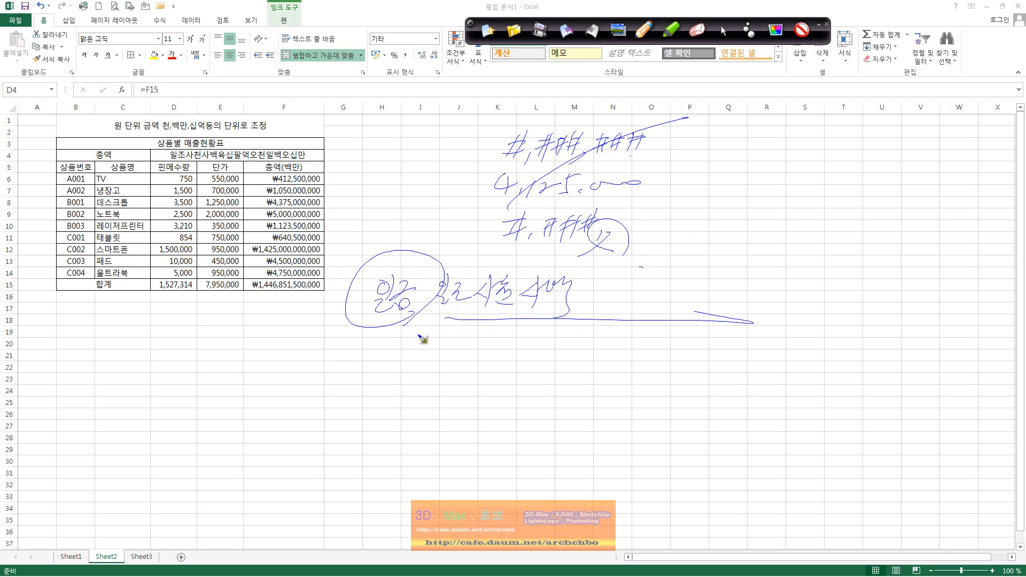
{"action": "left_click_drag", "start_coordinate": [372, 275], "coordinate": [368, 280]}
{"action": "left_click_drag", "start_coordinate": [374, 273], "coordinate": [411, 279]}
{"action": "left_click_drag", "start_coordinate": [418, 273], "coordinate": [421, 279]}
{"action": "left_click", "coordinate": [724, 31]}
Step: Open D4's cell format settings and show the custom code behind its 숫자(한글) format
{"action": "left_click", "coordinate": [297, 156]}
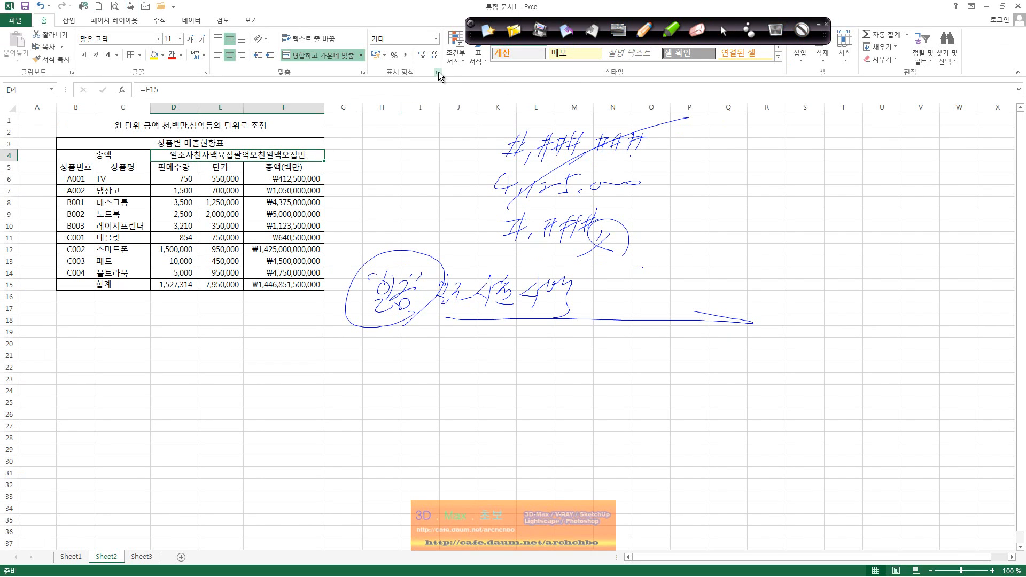
{"action": "left_click", "coordinate": [438, 73]}
{"action": "left_click_drag", "start_coordinate": [324, 251], "coordinate": [214, 165]}
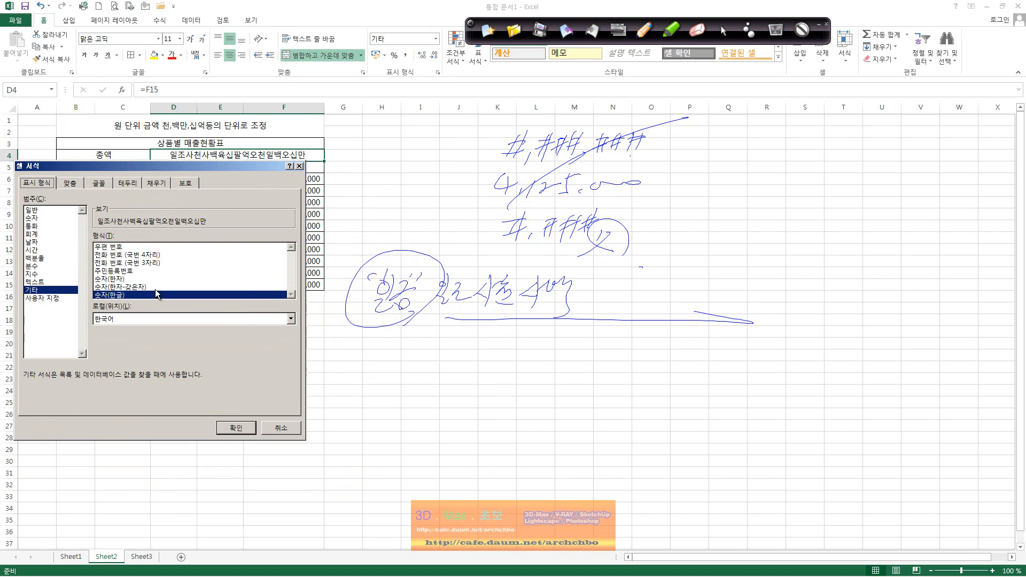
{"action": "left_click", "coordinate": [63, 300]}
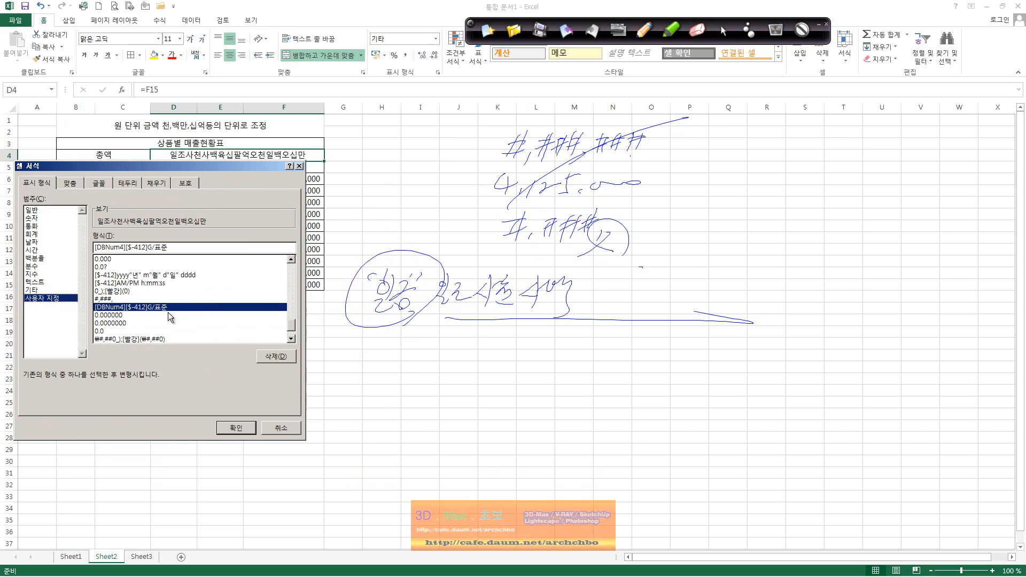
{"action": "left_click", "coordinate": [291, 338]}
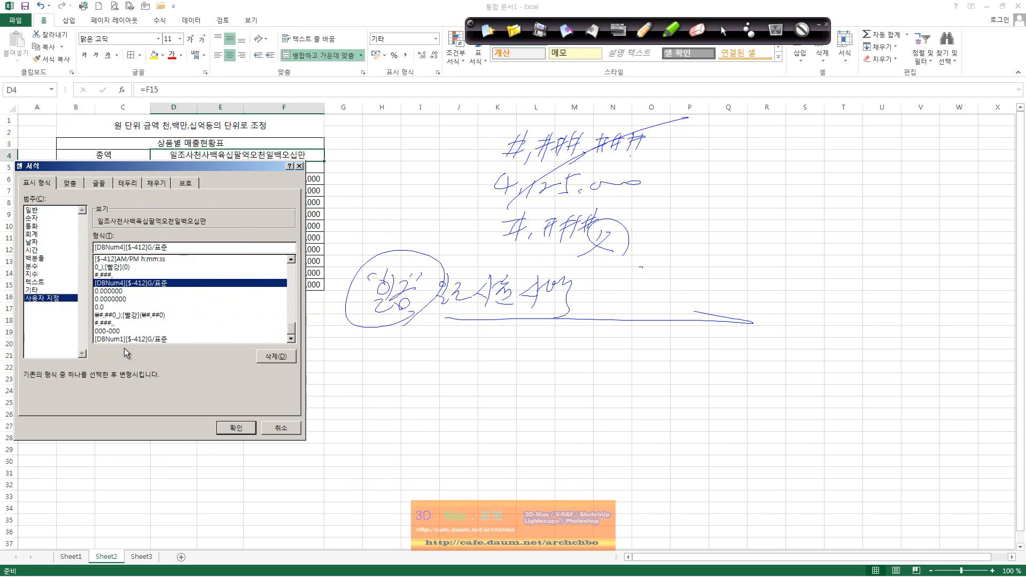
Step: Handwrite the code [DBNUM1][$-412]G/표준 in ink beside the dialog and circle the DBNum1 entry in the format list
{"action": "left_click", "coordinate": [645, 33]}
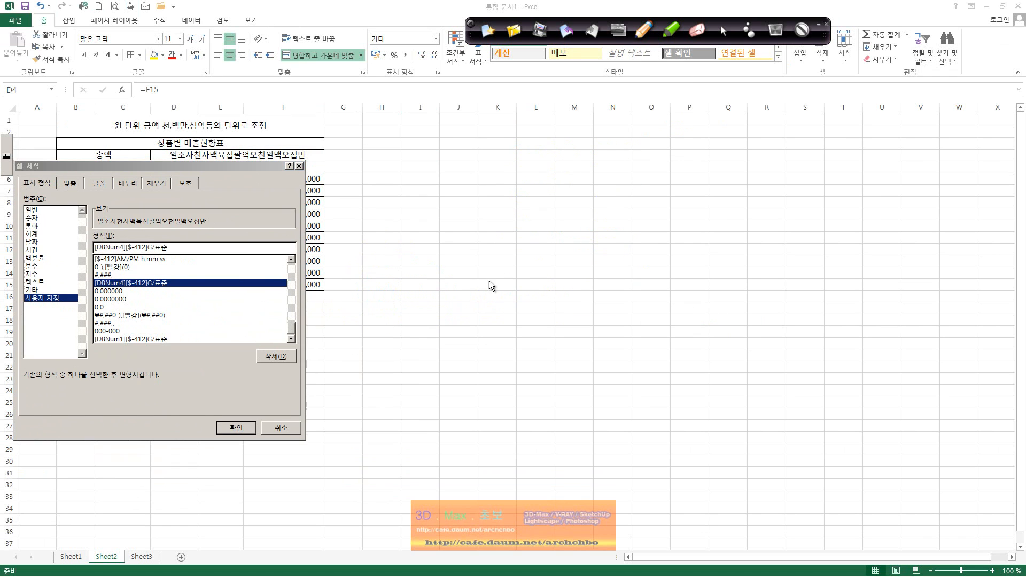
{"action": "mouse_move", "coordinate": [422, 348]}
{"action": "left_mouse_down"}
{"action": "mouse_move", "coordinate": [412, 378]}
{"action": "mouse_move", "coordinate": [451, 380]}
{"action": "mouse_move", "coordinate": [491, 347]}
{"action": "mouse_move", "coordinate": [501, 369]}
{"action": "mouse_move", "coordinate": [530, 349]}
{"action": "mouse_move", "coordinate": [545, 374]}
{"action": "mouse_move", "coordinate": [537, 380]}
{"action": "left_mouse_up"}
{"action": "left_click_drag", "start_coordinate": [408, 341], "coordinate": [411, 376]}
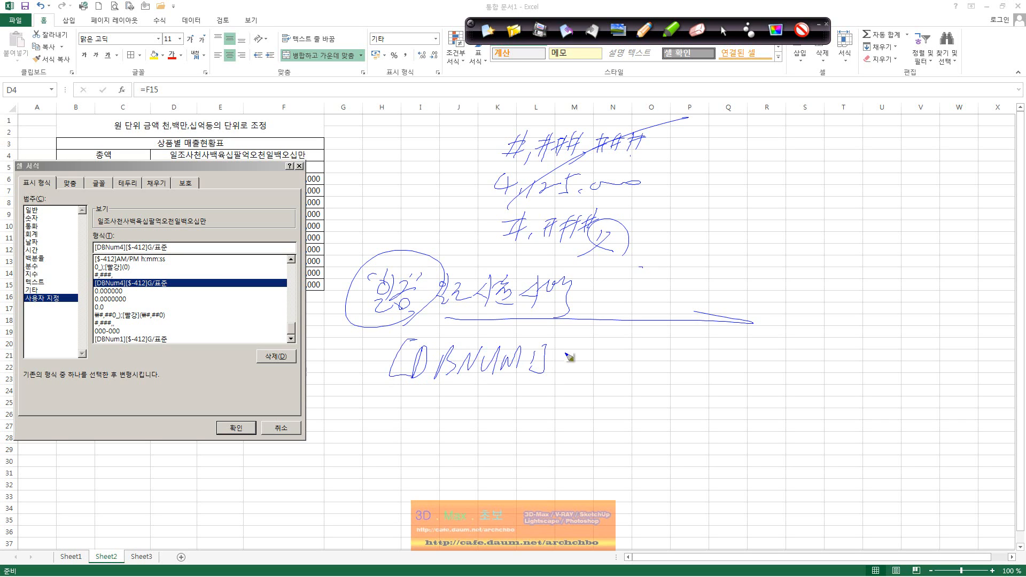
{"action": "mouse_move", "coordinate": [565, 348]}
{"action": "left_mouse_down"}
{"action": "mouse_move", "coordinate": [608, 355]}
{"action": "mouse_move", "coordinate": [612, 378]}
{"action": "mouse_move", "coordinate": [674, 368]}
{"action": "left_mouse_up"}
{"action": "mouse_move", "coordinate": [678, 365]}
{"action": "left_mouse_down"}
{"action": "mouse_move", "coordinate": [683, 380]}
{"action": "mouse_move", "coordinate": [719, 355]}
{"action": "mouse_move", "coordinate": [742, 377]}
{"action": "left_mouse_up"}
{"action": "mouse_move", "coordinate": [176, 341]}
{"action": "left_mouse_down"}
{"action": "mouse_move", "coordinate": [150, 343]}
{"action": "mouse_move", "coordinate": [156, 351]}
{"action": "left_mouse_up"}
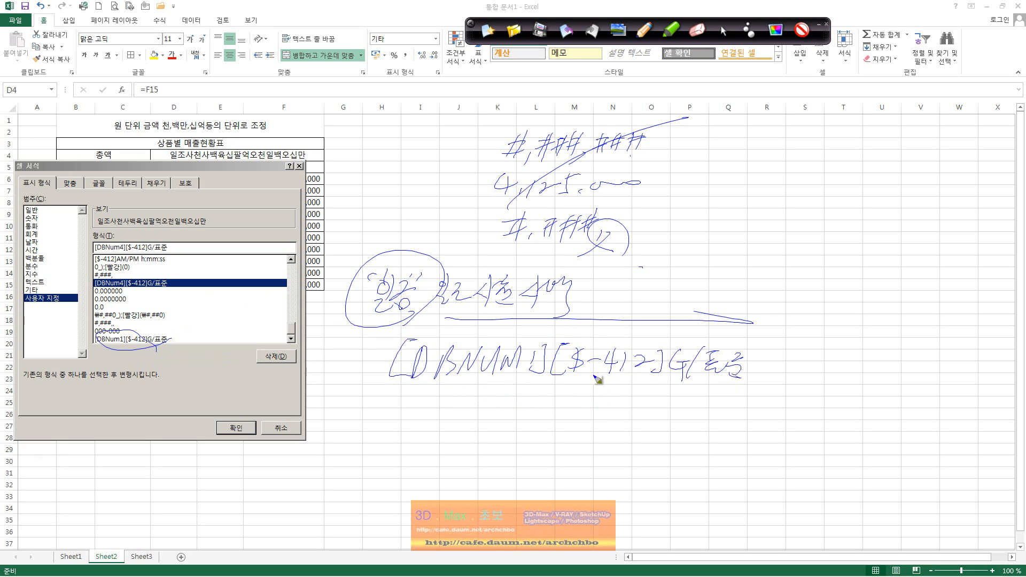
Step: Underline [$-412] in the ink code, write a note beneath it, and draw an arrow toward the spelled-out total
{"action": "left_click_drag", "start_coordinate": [540, 392], "coordinate": [625, 393]}
{"action": "mouse_move", "coordinate": [567, 405]}
{"action": "left_mouse_down"}
{"action": "mouse_move", "coordinate": [585, 434]}
{"action": "mouse_move", "coordinate": [654, 424]}
{"action": "mouse_move", "coordinate": [590, 422]}
{"action": "mouse_move", "coordinate": [576, 435]}
{"action": "mouse_move", "coordinate": [646, 451]}
{"action": "left_mouse_up"}
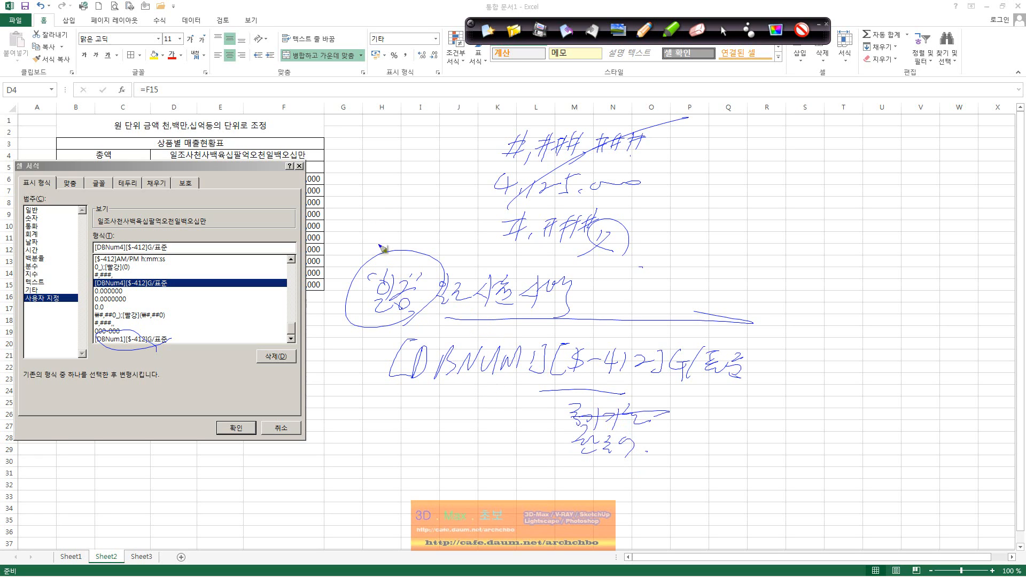
{"action": "mouse_move", "coordinate": [320, 178]}
{"action": "left_mouse_down"}
{"action": "mouse_move", "coordinate": [337, 170]}
{"action": "mouse_move", "coordinate": [319, 154]}
{"action": "left_mouse_up"}
Step: Underline 표준 in the ink code, mark the spot before G, and handwrite "일금"G/표준 below with 일금 underlined
{"action": "left_click_drag", "start_coordinate": [689, 380], "coordinate": [770, 388]}
{"action": "left_click_drag", "start_coordinate": [665, 343], "coordinate": [709, 336]}
{"action": "left_click_drag", "start_coordinate": [676, 325], "coordinate": [678, 319]}
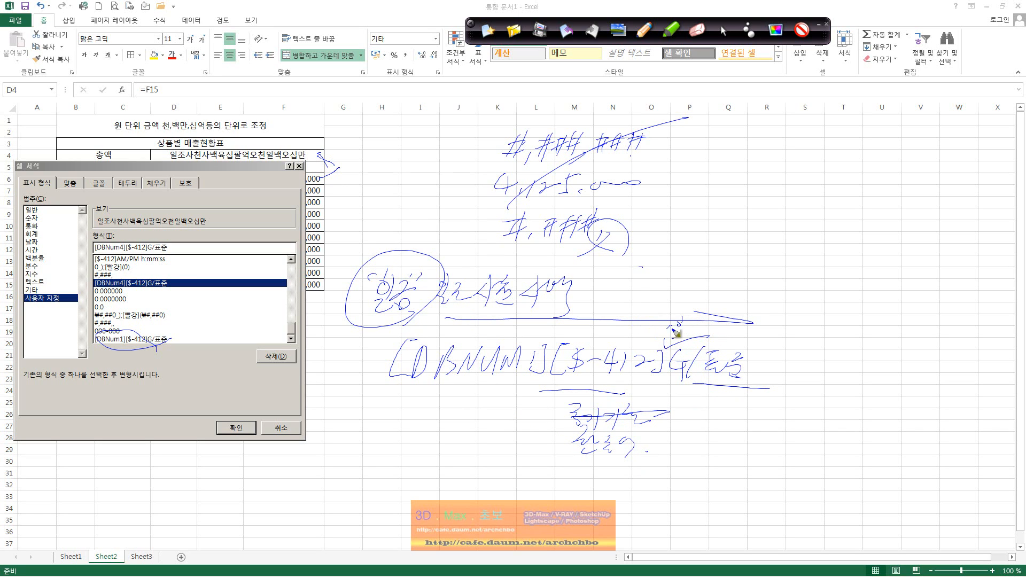
{"action": "mouse_move", "coordinate": [704, 417]}
{"action": "left_mouse_down"}
{"action": "mouse_move", "coordinate": [746, 410]}
{"action": "mouse_move", "coordinate": [743, 431]}
{"action": "mouse_move", "coordinate": [777, 414]}
{"action": "mouse_move", "coordinate": [804, 439]}
{"action": "mouse_move", "coordinate": [825, 418]}
{"action": "mouse_move", "coordinate": [833, 426]}
{"action": "mouse_move", "coordinate": [852, 414]}
{"action": "mouse_move", "coordinate": [855, 439]}
{"action": "mouse_move", "coordinate": [852, 431]}
{"action": "left_mouse_up"}
{"action": "mouse_move", "coordinate": [694, 443]}
{"action": "left_mouse_down"}
{"action": "mouse_move", "coordinate": [775, 447]}
{"action": "mouse_move", "coordinate": [750, 452]}
{"action": "left_mouse_up"}
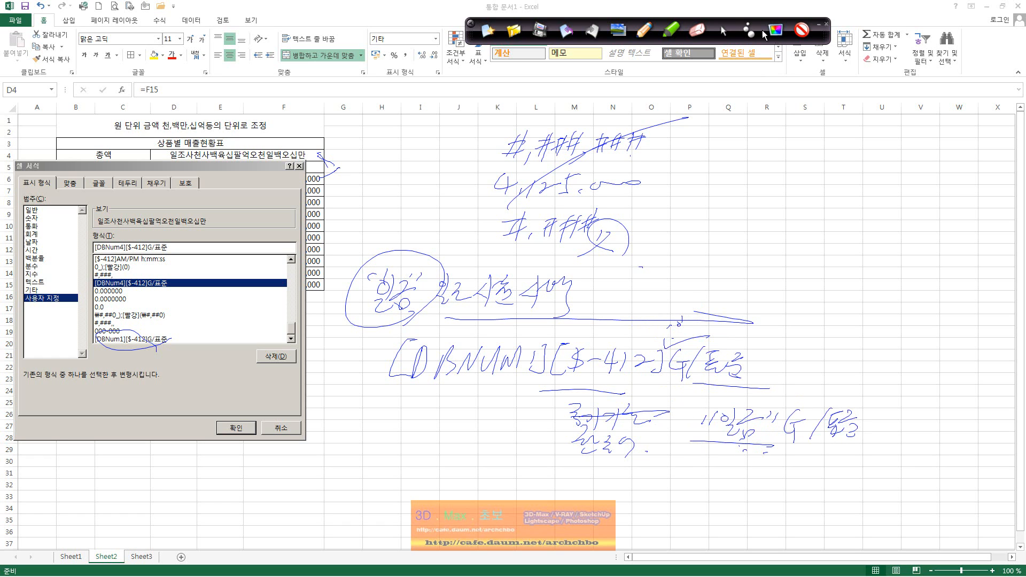
Step: Insert "일금 " in quotes before G/표준 in D4's custom code, giving [DBNum4][$-412]"일금 "G/표준
{"action": "left_click", "coordinate": [722, 31]}
{"action": "left_click_drag", "start_coordinate": [221, 158], "coordinate": [244, 191]}
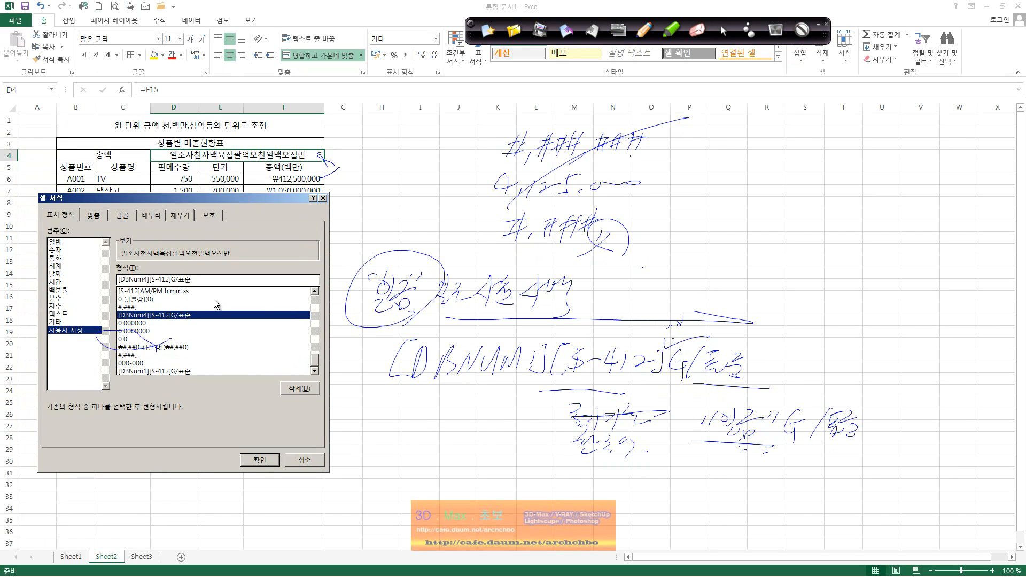
{"action": "type", "text": "\"dl₩₩"}
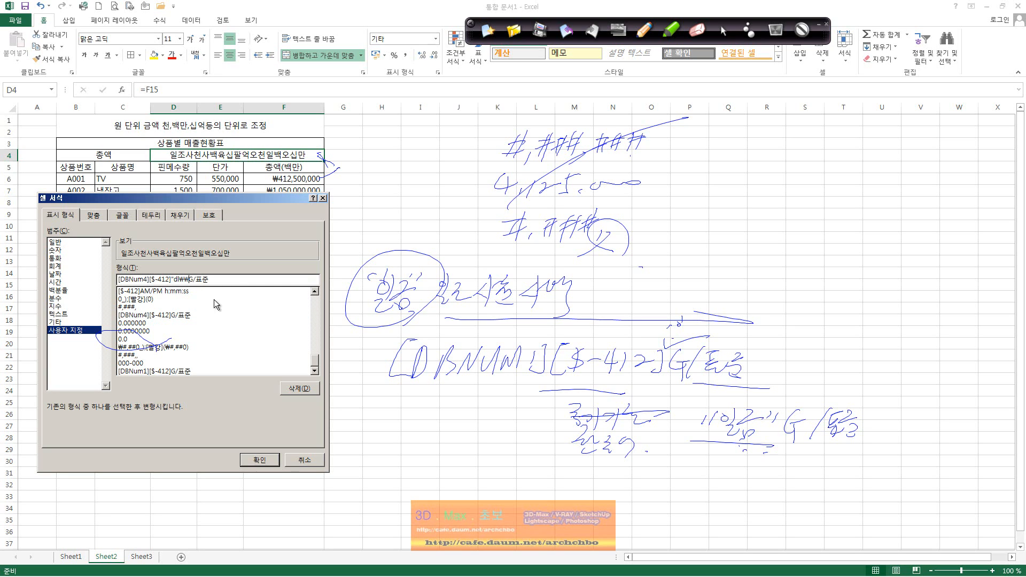
{"action": "key", "text": "BackSpace"}
{"action": "key", "text": "BackSpace"}
{"action": "type", "text": "ㅇlfrma\""}
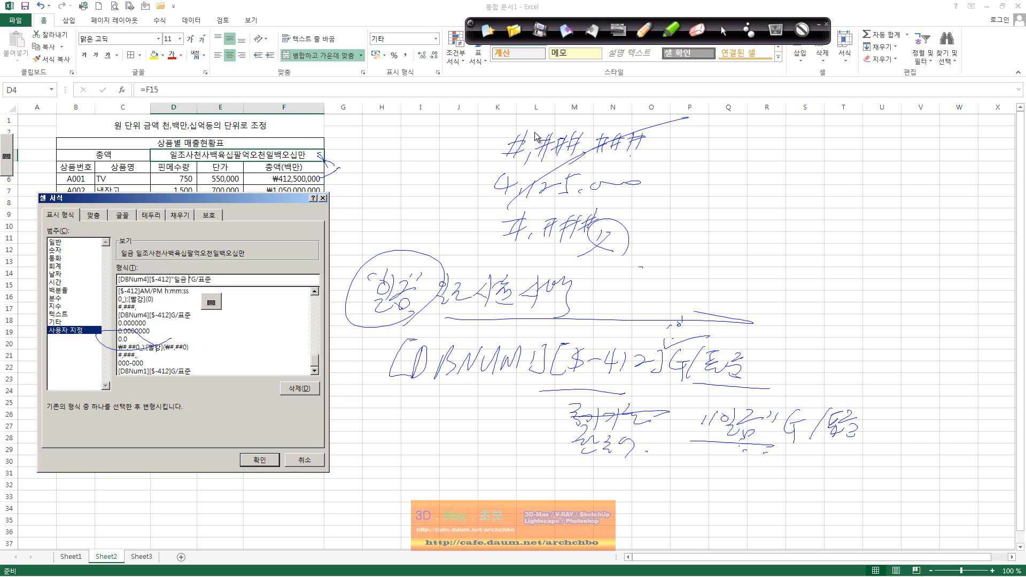
Step: Handwrite "일금"G/표준 in ink in an empty sheet area, marking the spaces after 일금 inside the quotes
{"action": "left_click", "coordinate": [664, 34]}
{"action": "left_click_drag", "start_coordinate": [731, 170], "coordinate": [733, 175]}
{"action": "mouse_move", "coordinate": [739, 169]}
{"action": "left_mouse_down"}
{"action": "mouse_move", "coordinate": [735, 178]}
{"action": "mouse_move", "coordinate": [744, 173]}
{"action": "left_mouse_up"}
{"action": "mouse_move", "coordinate": [749, 167]}
{"action": "left_mouse_down"}
{"action": "mouse_move", "coordinate": [750, 196]}
{"action": "mouse_move", "coordinate": [762, 178]}
{"action": "left_mouse_up"}
{"action": "mouse_move", "coordinate": [749, 182]}
{"action": "left_mouse_down"}
{"action": "mouse_move", "coordinate": [770, 179]}
{"action": "mouse_move", "coordinate": [753, 198]}
{"action": "left_mouse_up"}
{"action": "left_click_drag", "start_coordinate": [754, 190], "coordinate": [755, 197]}
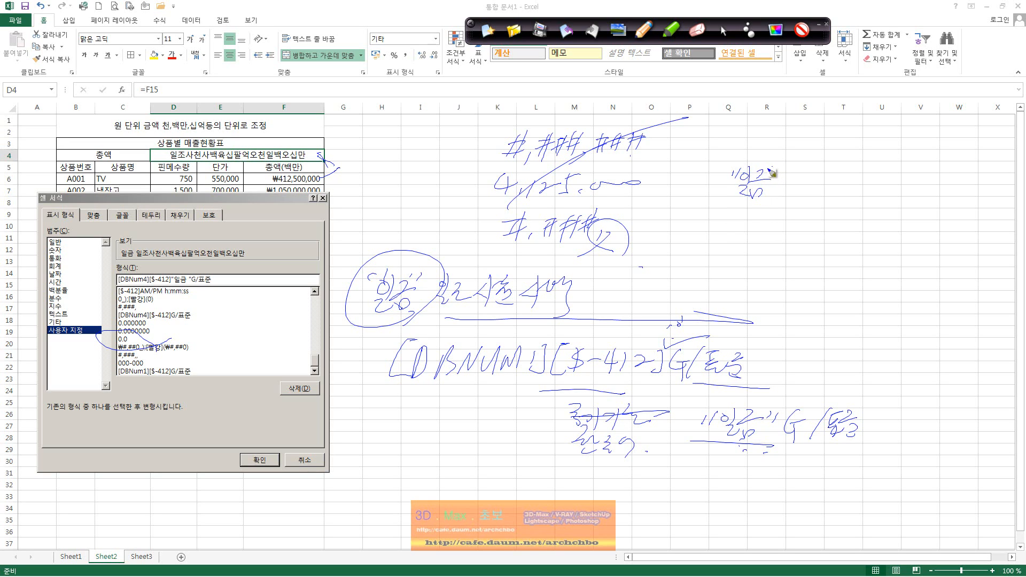
{"action": "mouse_move", "coordinate": [774, 165]}
{"action": "left_mouse_down"}
{"action": "mouse_move", "coordinate": [793, 152]}
{"action": "mouse_move", "coordinate": [812, 156]}
{"action": "mouse_move", "coordinate": [813, 172]}
{"action": "left_mouse_up"}
{"action": "mouse_move", "coordinate": [823, 165]}
{"action": "left_mouse_down"}
{"action": "mouse_move", "coordinate": [818, 171]}
{"action": "mouse_move", "coordinate": [846, 185]}
{"action": "mouse_move", "coordinate": [838, 201]}
{"action": "mouse_move", "coordinate": [882, 176]}
{"action": "mouse_move", "coordinate": [884, 184]}
{"action": "left_mouse_up"}
{"action": "left_click", "coordinate": [835, 171]}
{"action": "left_click_drag", "start_coordinate": [887, 169], "coordinate": [914, 195]}
{"action": "left_click", "coordinate": [946, 200]}
Step: Add extra spaces after 일금 inside the quotes of D4's custom code and apply the format
{"action": "left_click", "coordinate": [743, 35]}
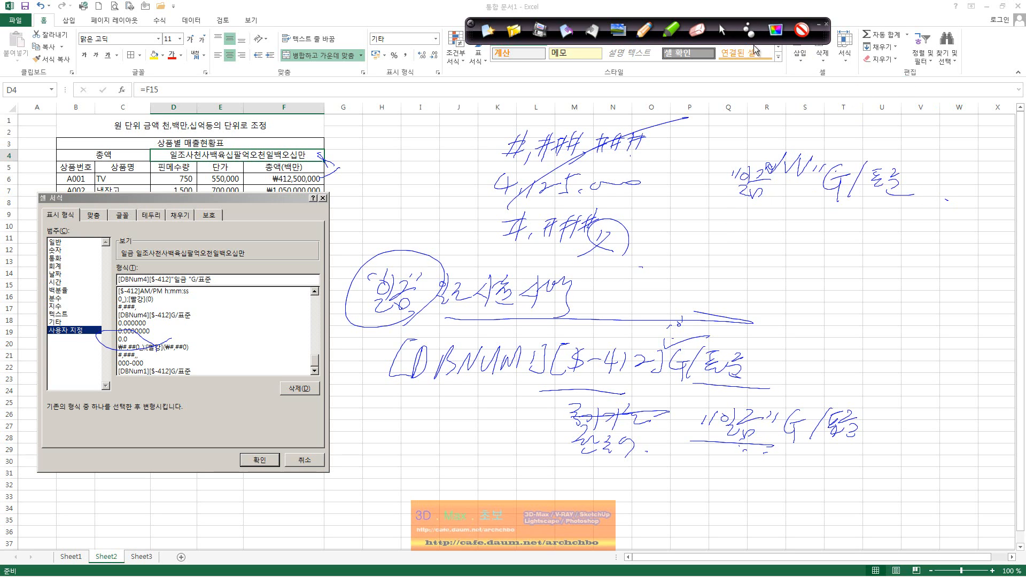
{"action": "left_click", "coordinate": [185, 278]}
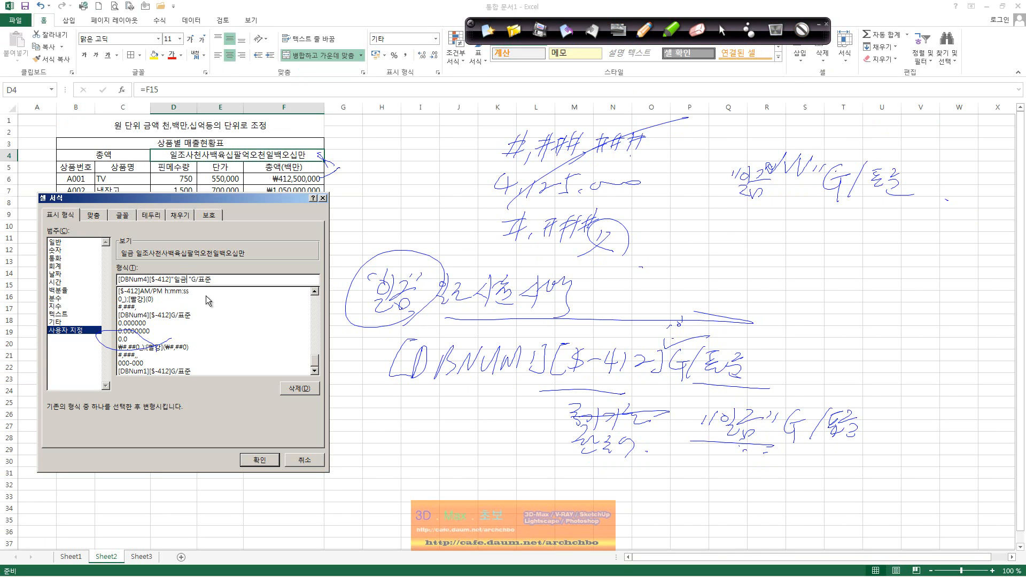
{"action": "left_click", "coordinate": [259, 460]}
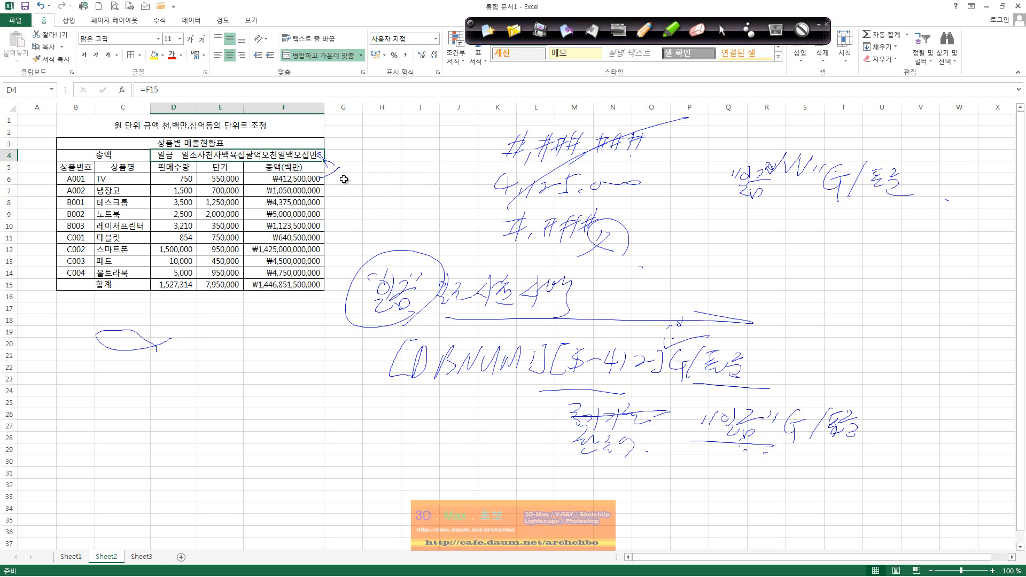
Step: Select the total amounts F6:F15 and open the custom number format codes for them
{"action": "left_click", "coordinate": [278, 178]}
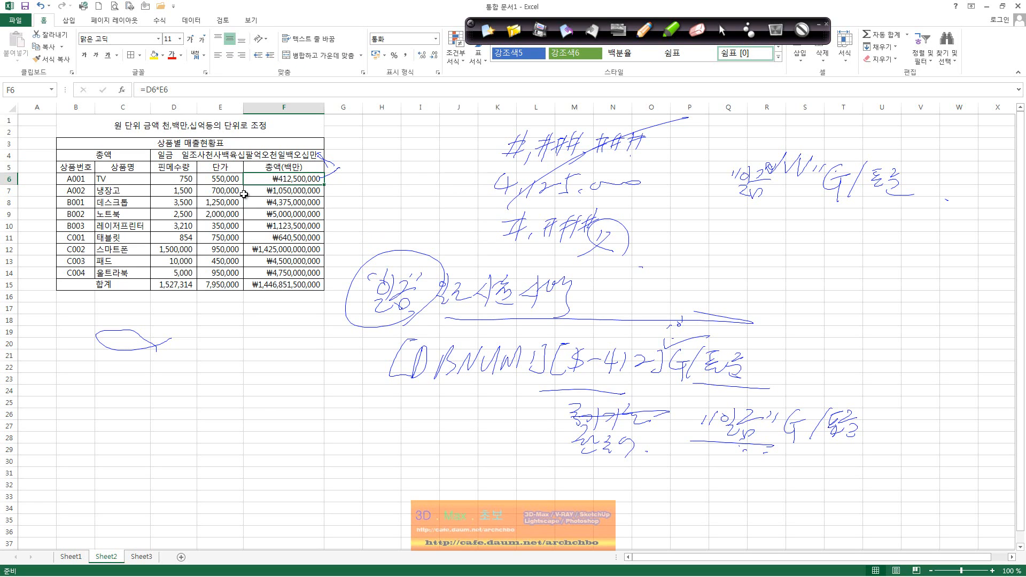
{"action": "left_click", "coordinate": [370, 202]}
{"action": "left_click_drag", "start_coordinate": [299, 180], "coordinate": [293, 278]}
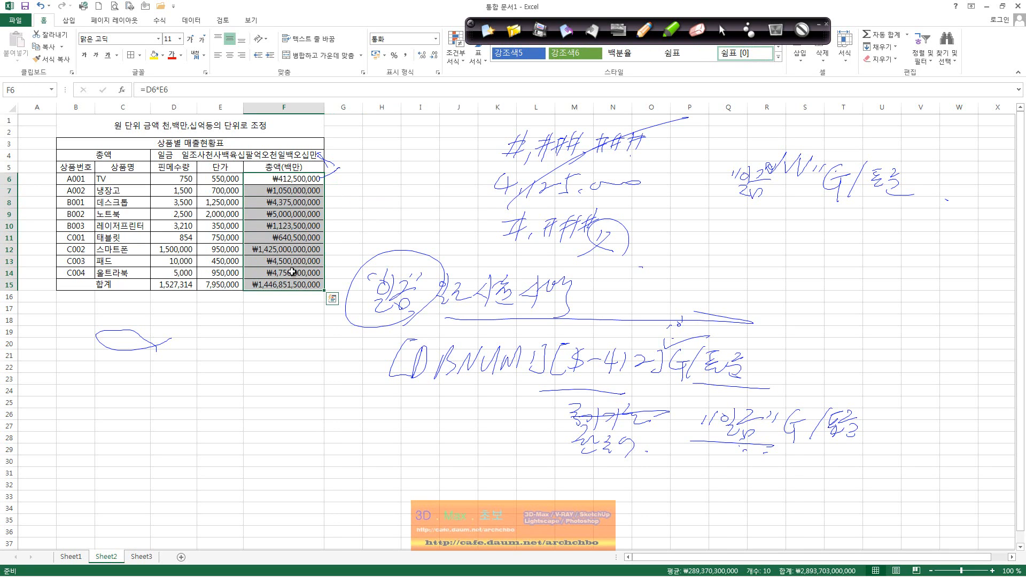
{"action": "left_click", "coordinate": [437, 72]}
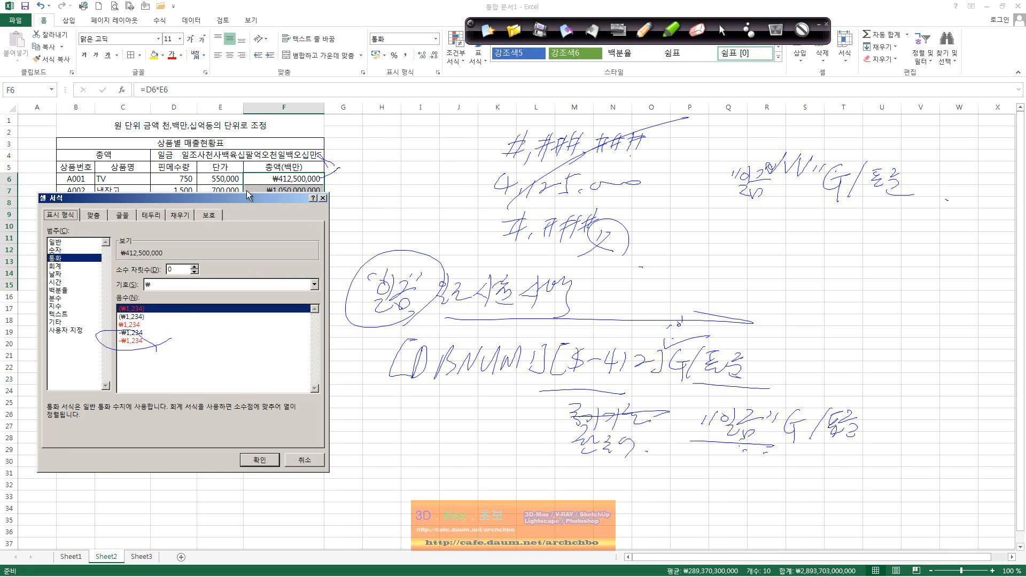
{"action": "left_click_drag", "start_coordinate": [253, 198], "coordinate": [328, 282]}
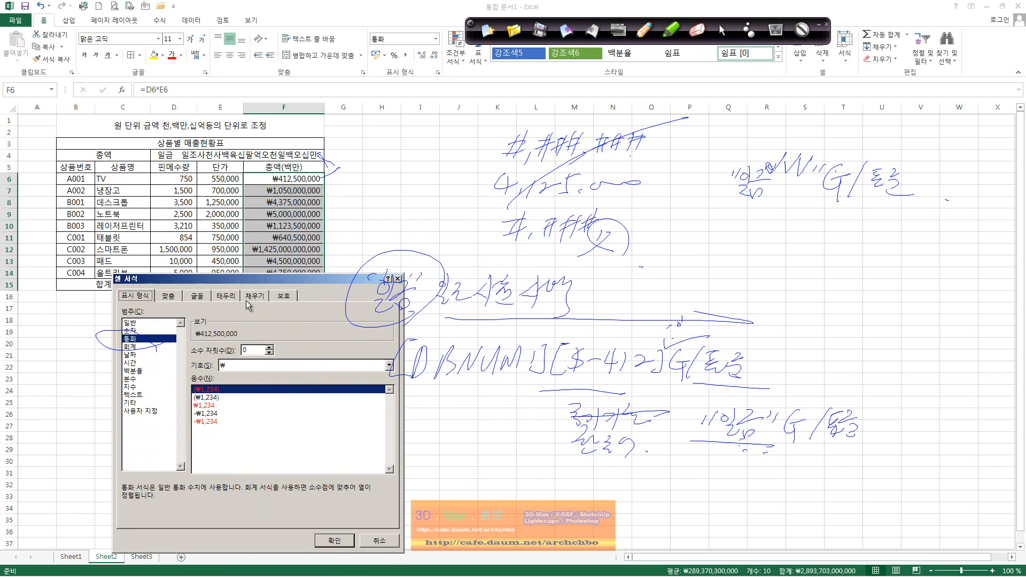
{"action": "left_click", "coordinate": [161, 411]}
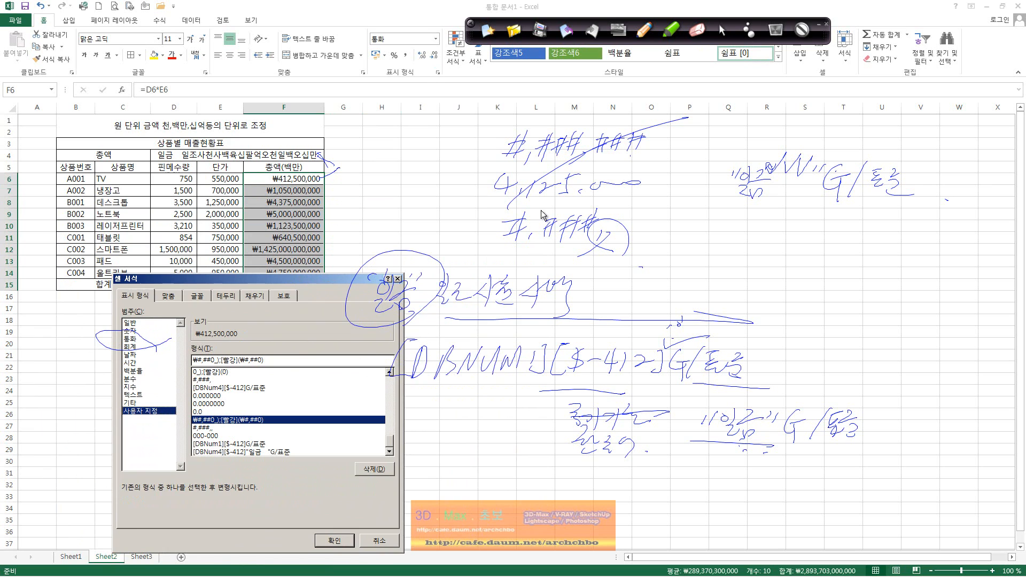
Step: Clear all ink notes and handwrite the format code ₩*#,### in ink on the empty sheet area
{"action": "left_click", "coordinate": [487, 31]}
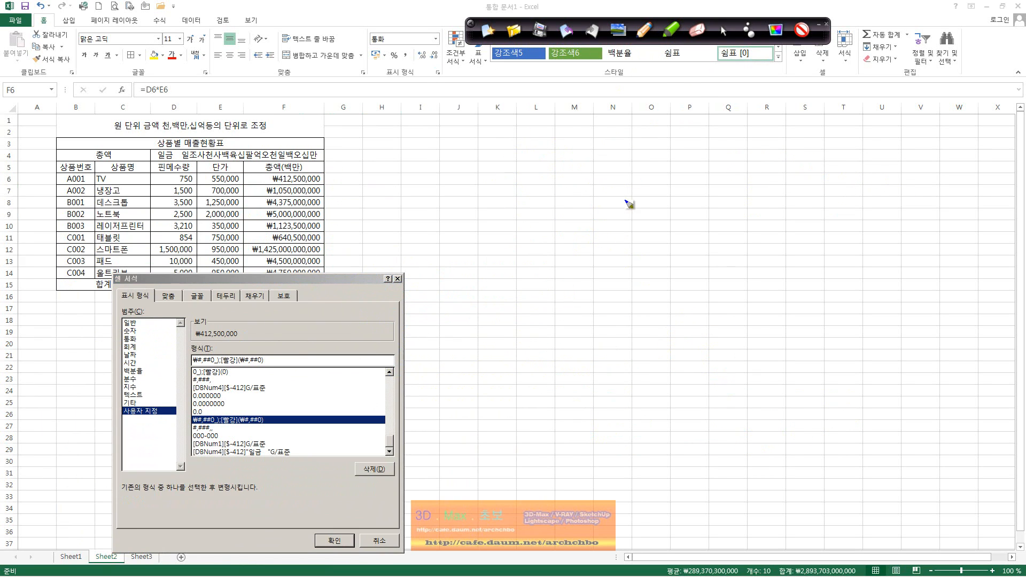
{"action": "mouse_move", "coordinate": [575, 195]}
{"action": "left_mouse_down"}
{"action": "mouse_move", "coordinate": [577, 213]}
{"action": "mouse_move", "coordinate": [600, 192]}
{"action": "mouse_move", "coordinate": [599, 206]}
{"action": "left_mouse_up"}
{"action": "mouse_move", "coordinate": [604, 199]}
{"action": "left_mouse_down"}
{"action": "mouse_move", "coordinate": [597, 215]}
{"action": "mouse_move", "coordinate": [629, 195]}
{"action": "left_mouse_up"}
{"action": "mouse_move", "coordinate": [607, 205]}
{"action": "left_mouse_down"}
{"action": "mouse_move", "coordinate": [627, 201]}
{"action": "mouse_move", "coordinate": [615, 208]}
{"action": "left_mouse_up"}
{"action": "mouse_move", "coordinate": [631, 187]}
{"action": "left_mouse_down"}
{"action": "mouse_move", "coordinate": [617, 214]}
{"action": "mouse_move", "coordinate": [625, 217]}
{"action": "left_mouse_up"}
{"action": "mouse_move", "coordinate": [645, 199]}
{"action": "left_mouse_down"}
{"action": "mouse_move", "coordinate": [666, 196]}
{"action": "mouse_move", "coordinate": [646, 210]}
{"action": "mouse_move", "coordinate": [678, 195]}
{"action": "mouse_move", "coordinate": [668, 210]}
{"action": "left_mouse_up"}
{"action": "mouse_move", "coordinate": [676, 194]}
{"action": "left_mouse_down"}
{"action": "mouse_move", "coordinate": [697, 191]}
{"action": "mouse_move", "coordinate": [674, 227]}
{"action": "left_mouse_up"}
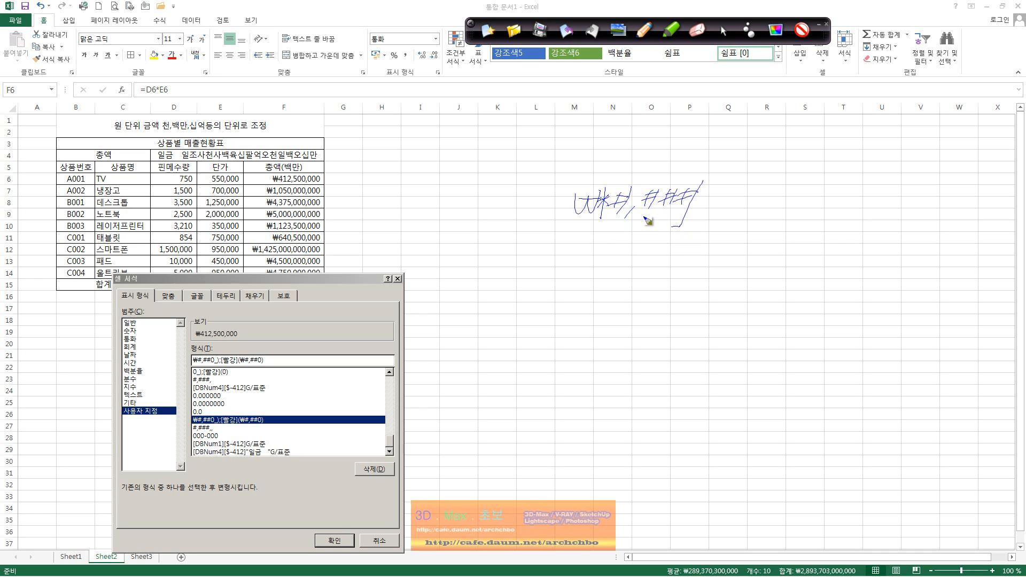
Step: Box the ₩ in the ink code, draw a line along column F, and handwrite a note explaining the asterisk
{"action": "mouse_move", "coordinate": [591, 216]}
{"action": "left_mouse_down"}
{"action": "mouse_move", "coordinate": [568, 216]}
{"action": "mouse_move", "coordinate": [574, 206]}
{"action": "mouse_move", "coordinate": [567, 219]}
{"action": "left_mouse_up"}
{"action": "left_click_drag", "start_coordinate": [260, 163], "coordinate": [248, 279]}
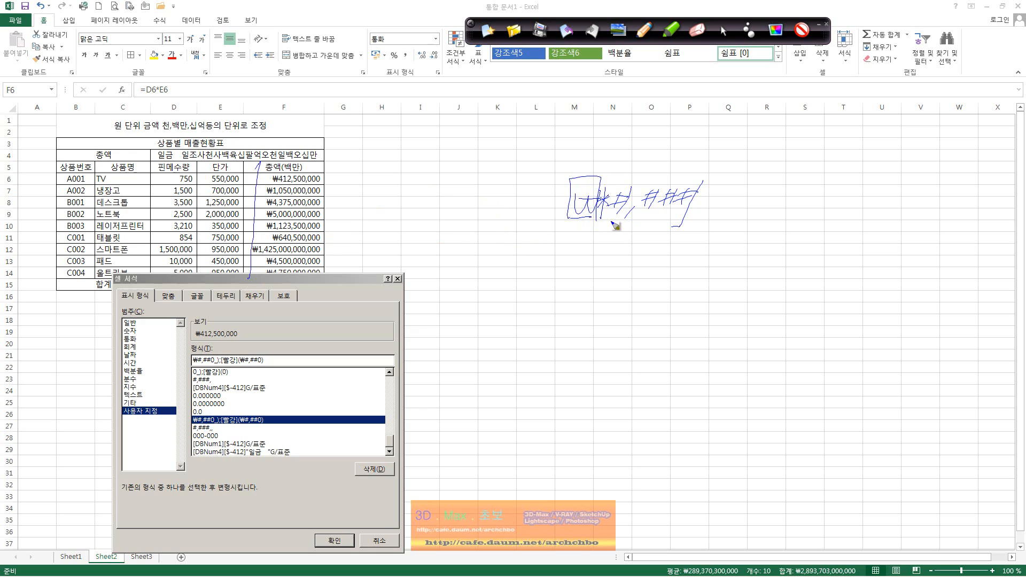
{"action": "mouse_move", "coordinate": [574, 243]}
{"action": "left_mouse_down"}
{"action": "mouse_move", "coordinate": [551, 264]}
{"action": "mouse_move", "coordinate": [561, 273]}
{"action": "left_mouse_up"}
{"action": "mouse_move", "coordinate": [571, 260]}
{"action": "left_mouse_down"}
{"action": "mouse_move", "coordinate": [675, 258]}
{"action": "mouse_move", "coordinate": [590, 276]}
{"action": "mouse_move", "coordinate": [590, 288]}
{"action": "mouse_move", "coordinate": [609, 292]}
{"action": "mouse_move", "coordinate": [660, 275]}
{"action": "mouse_move", "coordinate": [660, 289]}
{"action": "mouse_move", "coordinate": [750, 288]}
{"action": "mouse_move", "coordinate": [769, 275]}
{"action": "mouse_move", "coordinate": [772, 296]}
{"action": "mouse_move", "coordinate": [784, 282]}
{"action": "mouse_move", "coordinate": [852, 275]}
{"action": "mouse_move", "coordinate": [853, 310]}
{"action": "left_mouse_up"}
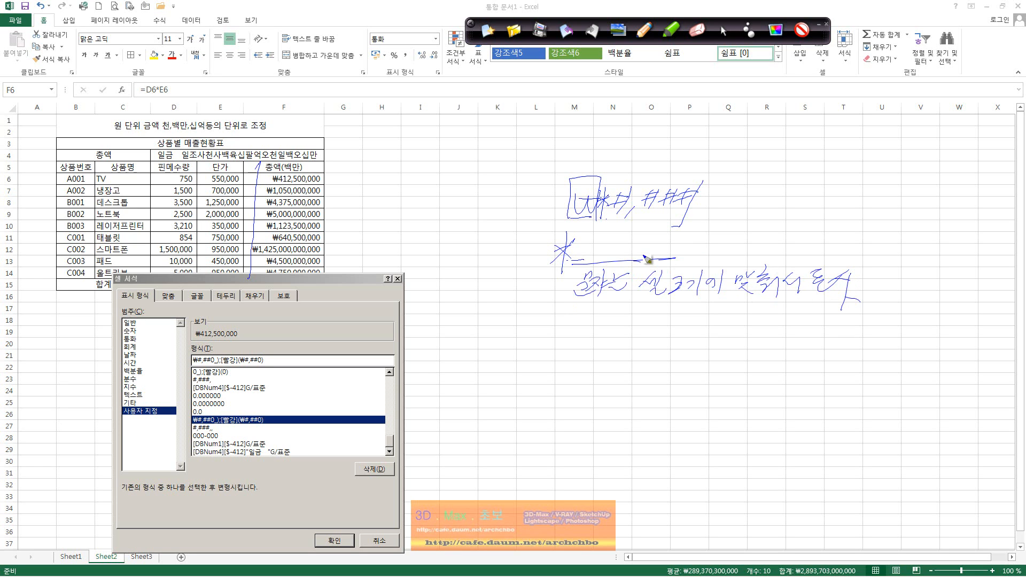
Step: Format F6:F15 with the custom code ₩*#,### and widen column F
{"action": "left_click", "coordinate": [723, 30]}
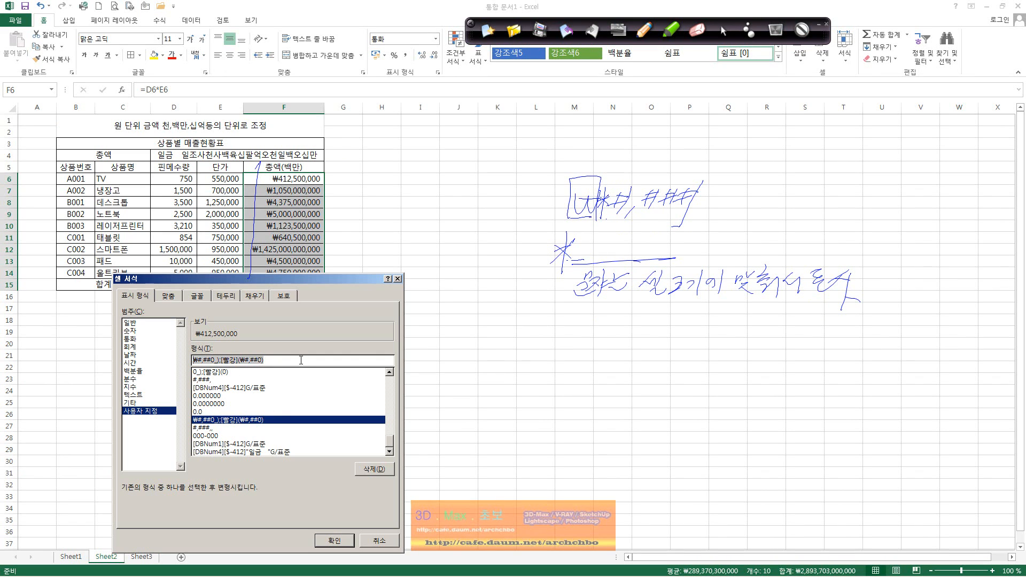
{"action": "type", "text": "₩*"}
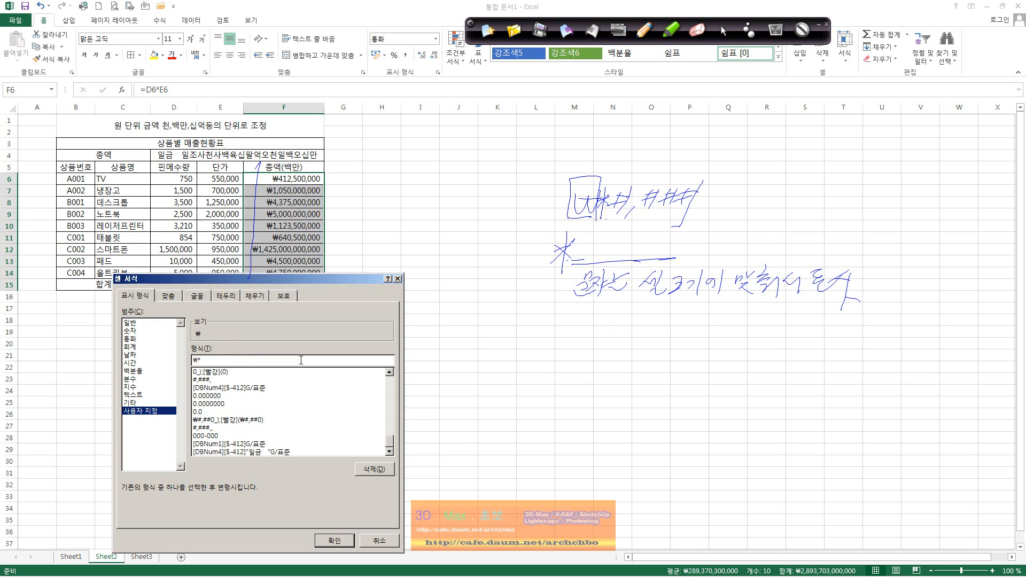
{"action": "type", "text": "#,###"}
{"action": "left_click", "coordinate": [344, 541]}
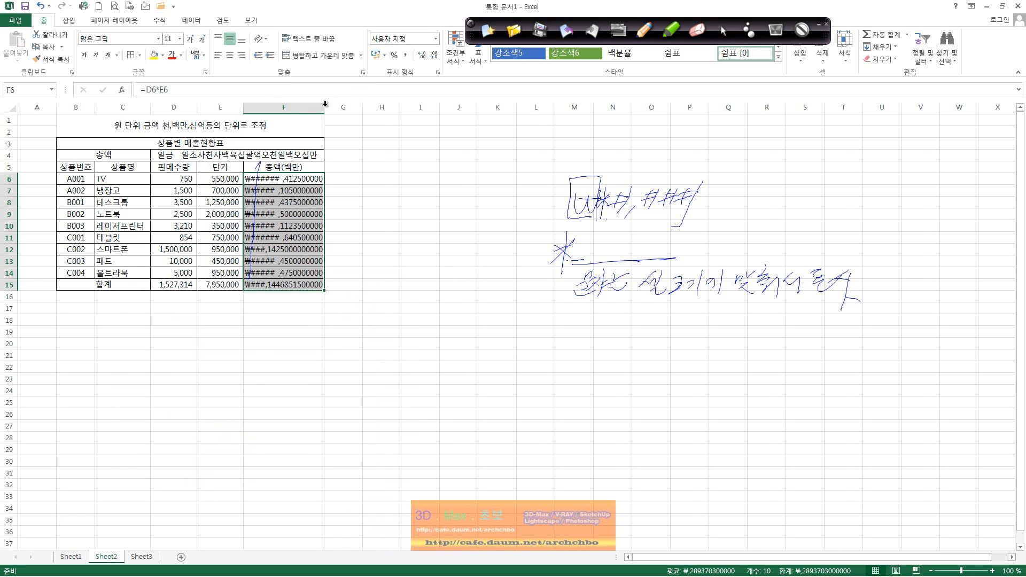
{"action": "left_click_drag", "start_coordinate": [324, 104], "coordinate": [448, 108]}
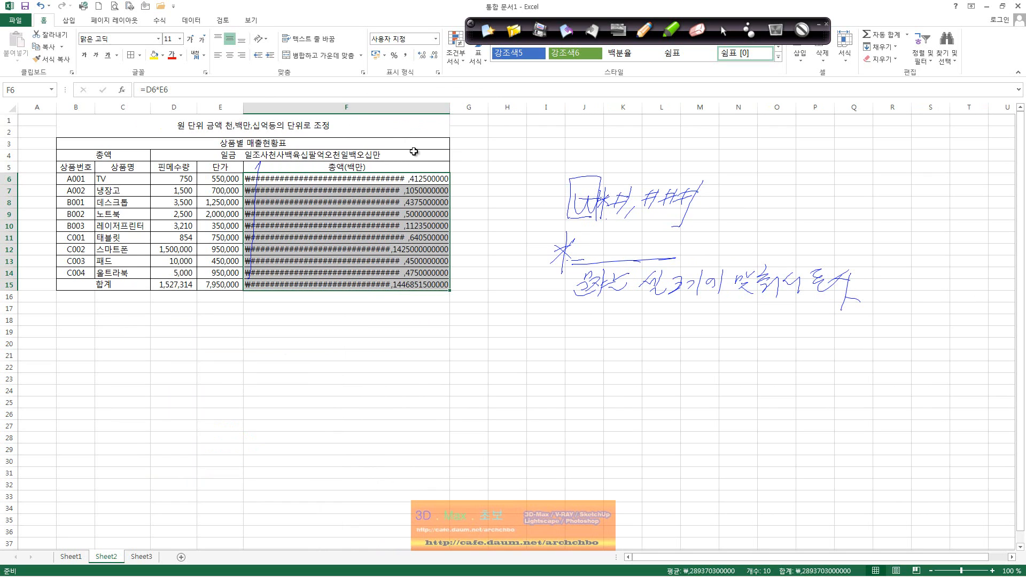
Step: Change the custom format of F6:F15 to ₩* #,### with a space after the asterisk, and autofit column F
{"action": "left_click", "coordinate": [438, 72]}
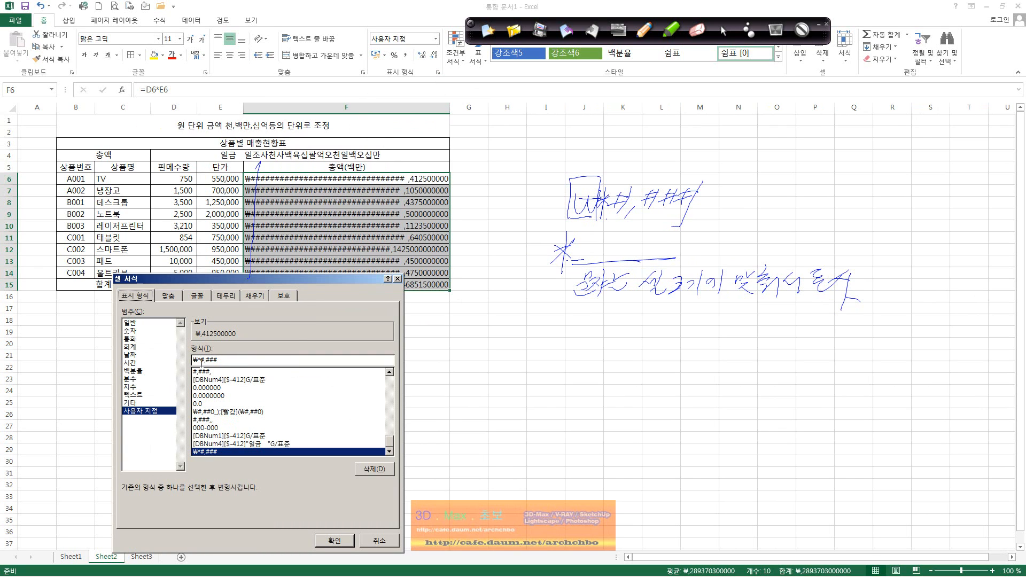
{"action": "left_click_drag", "start_coordinate": [201, 362], "coordinate": [205, 364]}
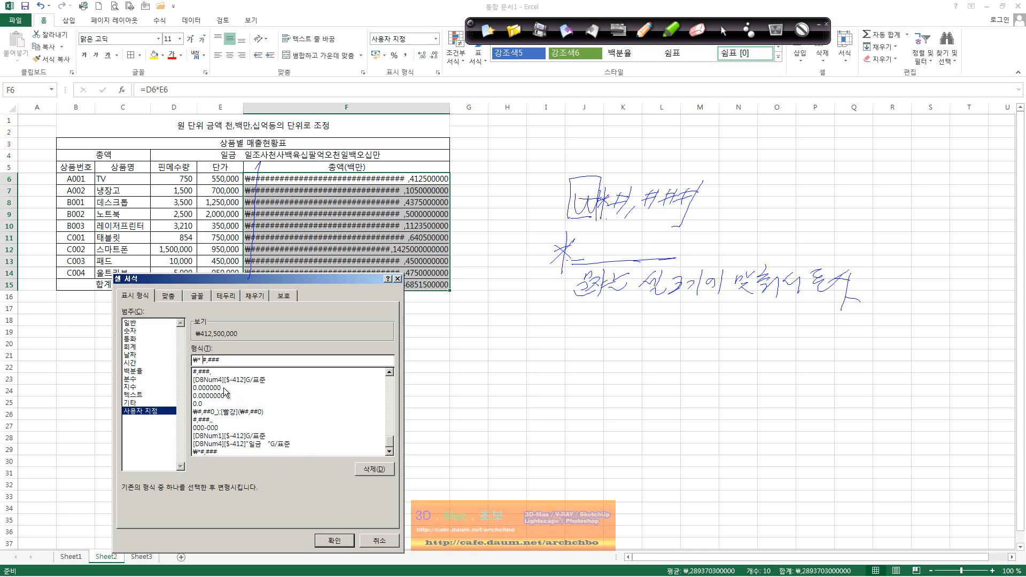
{"action": "left_click", "coordinate": [335, 540]}
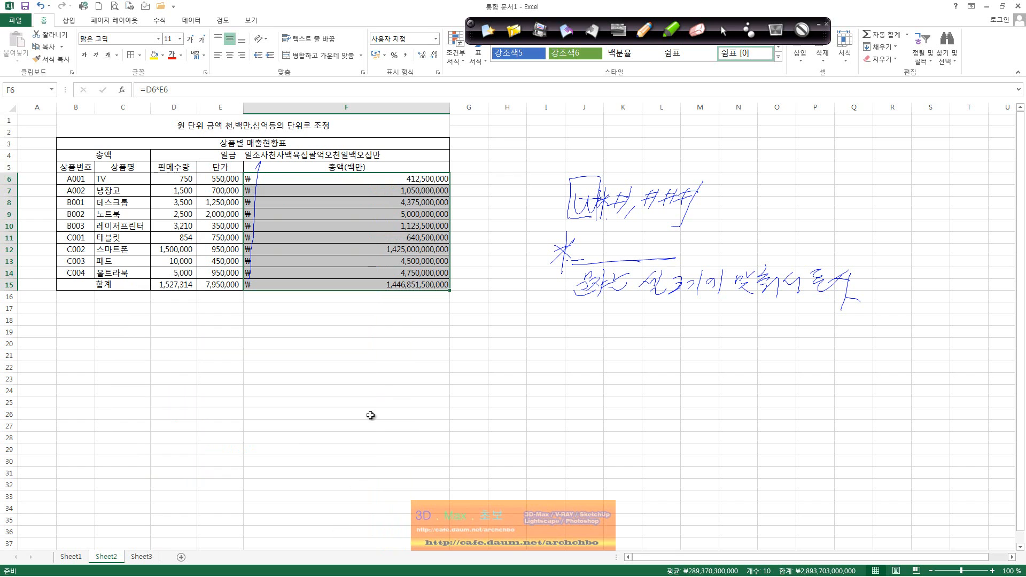
{"action": "double_click", "coordinate": [450, 106]}
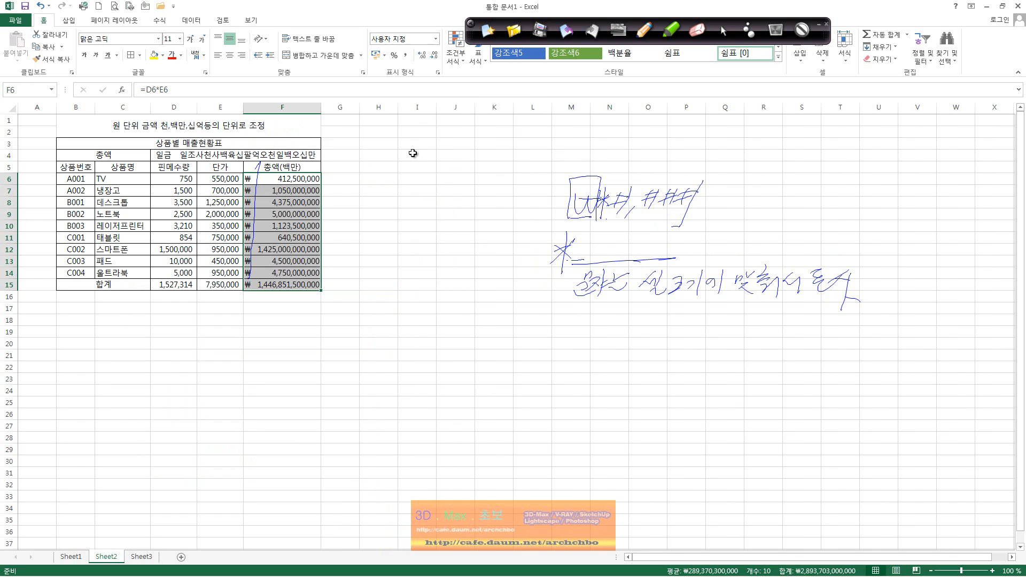
Step: Handwrite the format code ₩*#,### in ink below the existing note and mark the space position after the asterisk
{"action": "left_click", "coordinate": [644, 31]}
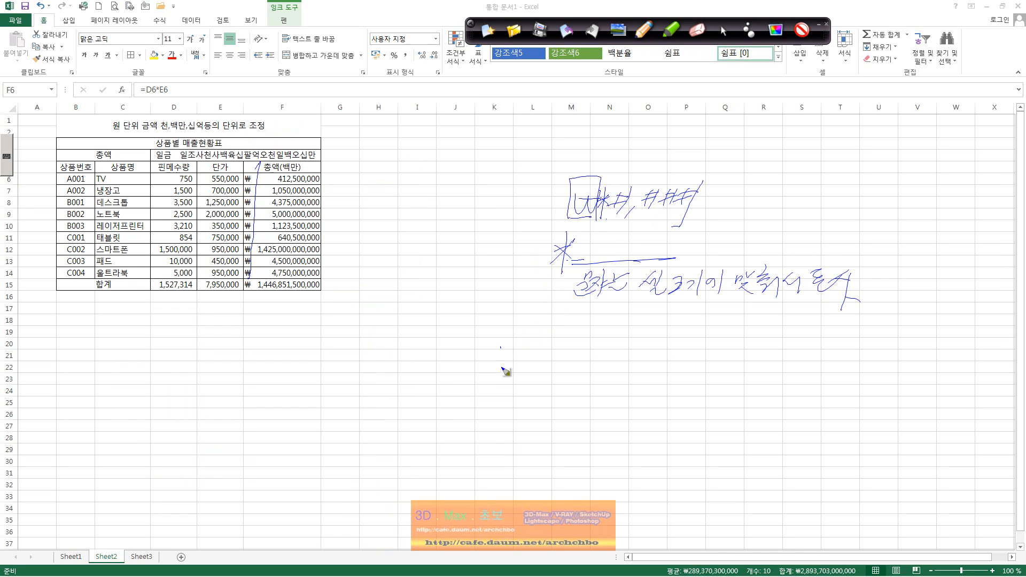
{"action": "mouse_move", "coordinate": [501, 347]}
{"action": "left_mouse_down"}
{"action": "mouse_move", "coordinate": [518, 369]}
{"action": "mouse_move", "coordinate": [542, 350]}
{"action": "mouse_move", "coordinate": [555, 358]}
{"action": "mouse_move", "coordinate": [569, 348]}
{"action": "mouse_move", "coordinate": [566, 369]}
{"action": "mouse_move", "coordinate": [588, 354]}
{"action": "mouse_move", "coordinate": [625, 352]}
{"action": "mouse_move", "coordinate": [615, 368]}
{"action": "mouse_move", "coordinate": [623, 346]}
{"action": "left_mouse_up"}
{"action": "left_click_drag", "start_coordinate": [546, 337], "coordinate": [587, 321]}
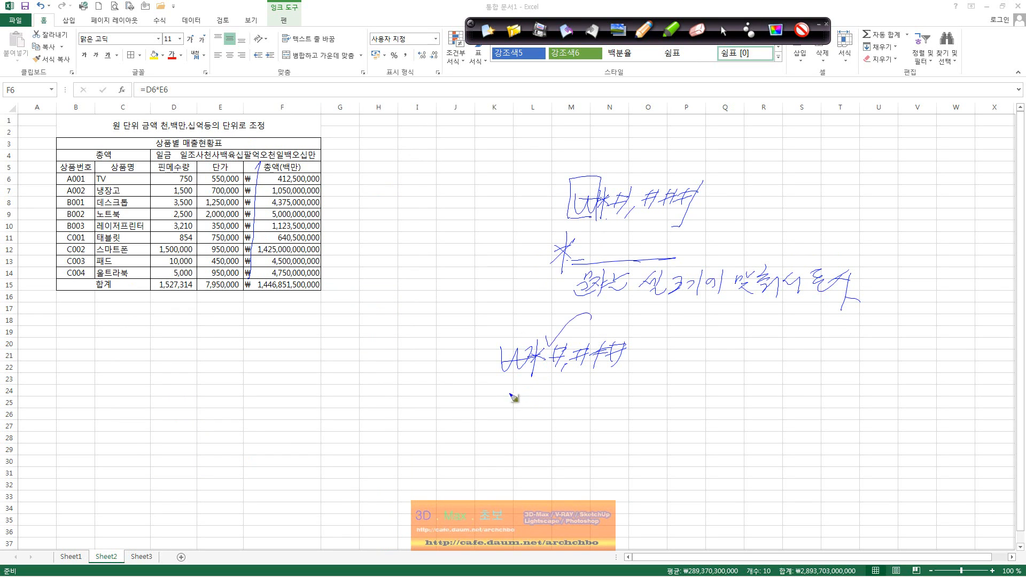
Step: Handwrite ₩* #,### in ink with a check mark for the space, and circle the ₩ symbols in column F
{"action": "mouse_move", "coordinate": [510, 397]}
{"action": "left_mouse_down"}
{"action": "mouse_move", "coordinate": [505, 411]}
{"action": "mouse_move", "coordinate": [545, 401]}
{"action": "left_mouse_up"}
{"action": "mouse_move", "coordinate": [539, 392]}
{"action": "left_mouse_down"}
{"action": "mouse_move", "coordinate": [536, 412]}
{"action": "mouse_move", "coordinate": [583, 372]}
{"action": "mouse_move", "coordinate": [594, 402]}
{"action": "mouse_move", "coordinate": [618, 398]}
{"action": "mouse_move", "coordinate": [611, 403]}
{"action": "left_mouse_up"}
{"action": "left_click", "coordinate": [576, 392]}
{"action": "left_click_drag", "start_coordinate": [621, 390], "coordinate": [635, 389]}
{"action": "mouse_move", "coordinate": [619, 398]}
{"action": "left_mouse_down"}
{"action": "mouse_move", "coordinate": [634, 395]}
{"action": "mouse_move", "coordinate": [622, 404]}
{"action": "left_mouse_up"}
{"action": "mouse_move", "coordinate": [633, 386]}
{"action": "left_mouse_down"}
{"action": "mouse_move", "coordinate": [629, 405]}
{"action": "mouse_move", "coordinate": [651, 396]}
{"action": "left_mouse_up"}
{"action": "left_click_drag", "start_coordinate": [645, 386], "coordinate": [638, 405]}
{"action": "left_click_drag", "start_coordinate": [637, 391], "coordinate": [643, 411]}
{"action": "mouse_move", "coordinate": [251, 288]}
{"action": "left_mouse_down"}
{"action": "mouse_move", "coordinate": [259, 172]}
{"action": "mouse_move", "coordinate": [234, 290]}
{"action": "mouse_move", "coordinate": [258, 283]}
{"action": "mouse_move", "coordinate": [255, 235]}
{"action": "left_mouse_up"}
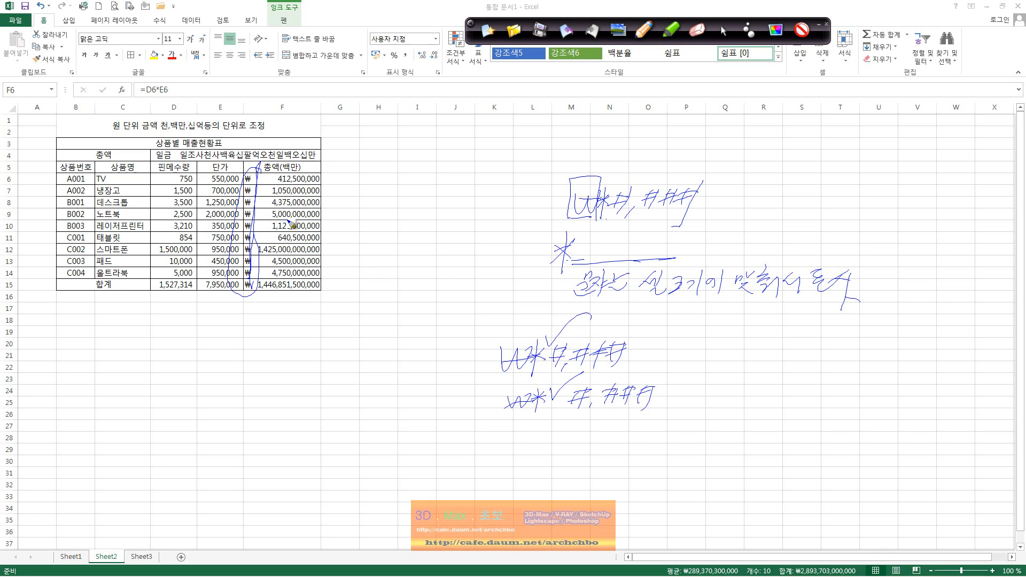
Step: Clear all ink notes from the sheet and bring up the screen recorder window
{"action": "left_click", "coordinate": [489, 32]}
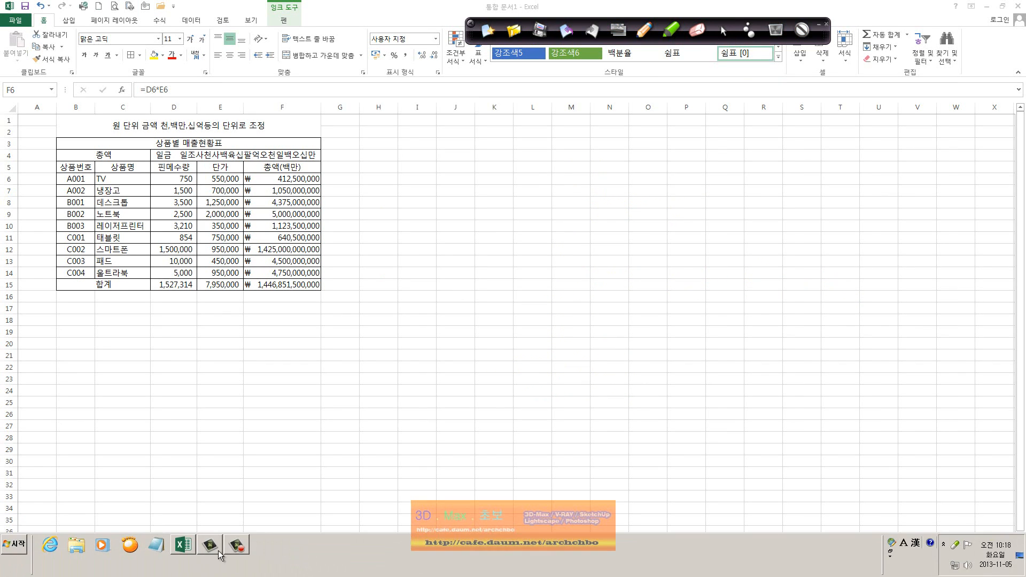
{"action": "left_click", "coordinate": [238, 545]}
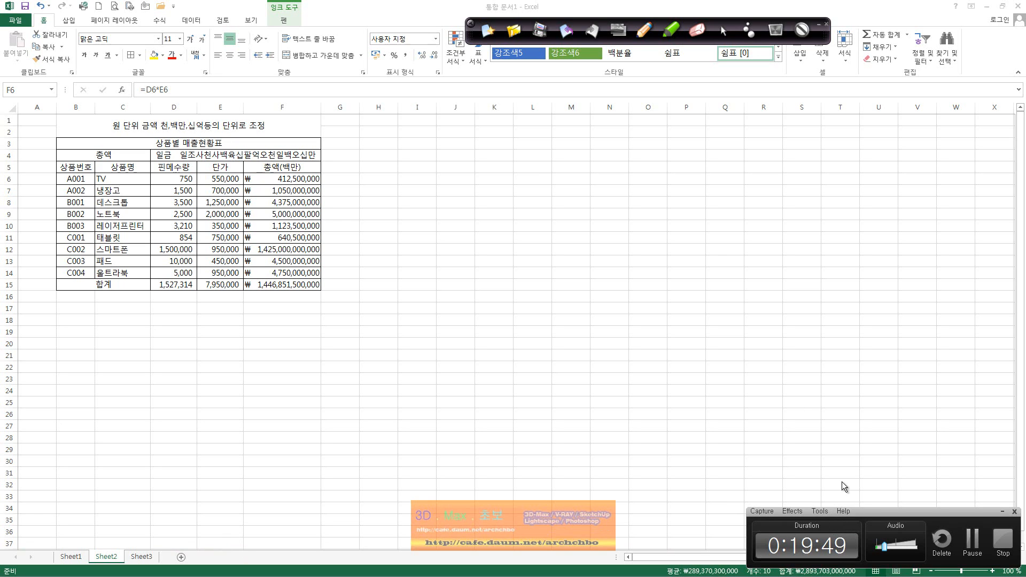
Step: View the custom number format of F6:F15, close the cell format settings without changes, and select cell M21
{"action": "left_click", "coordinate": [438, 72]}
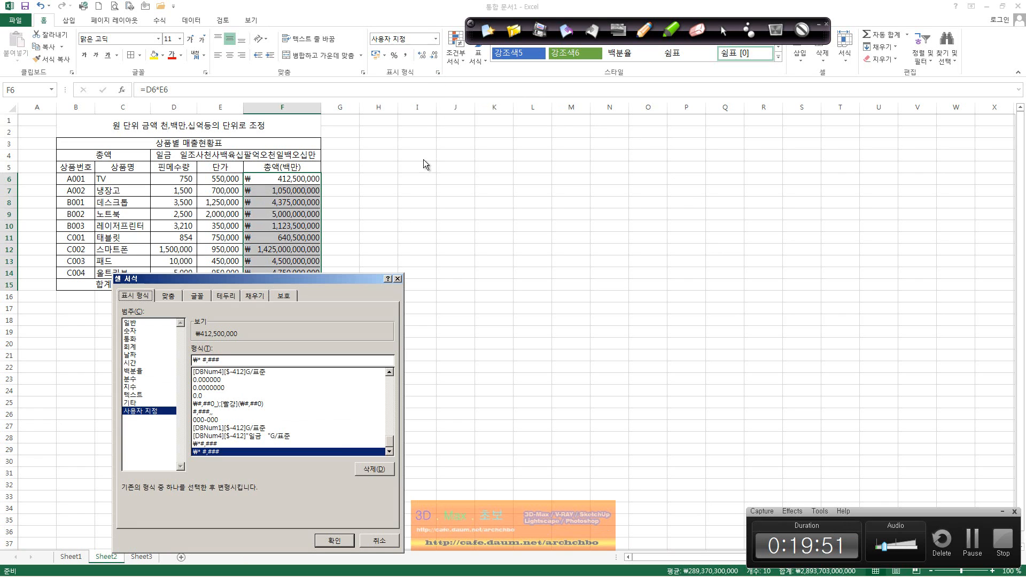
{"action": "left_click", "coordinate": [398, 278]}
{"action": "left_click", "coordinate": [583, 353]}
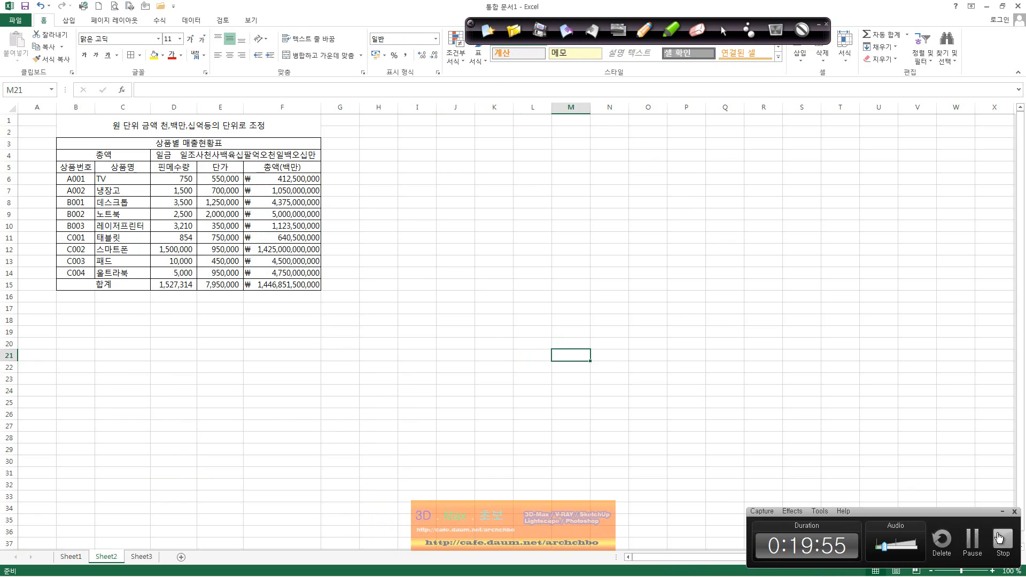